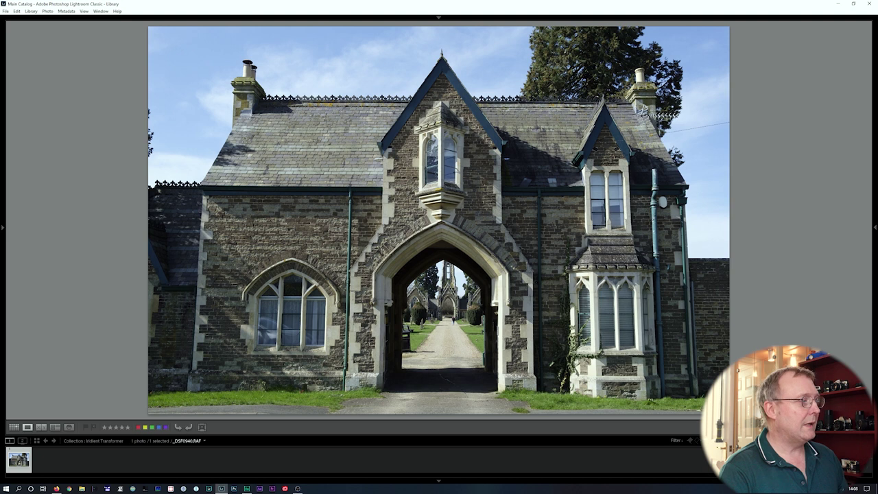
# - Create an Enhance Details DNG version of the gatehouse photo _DSF0940.RAF
pyautogui.click(416, 225)
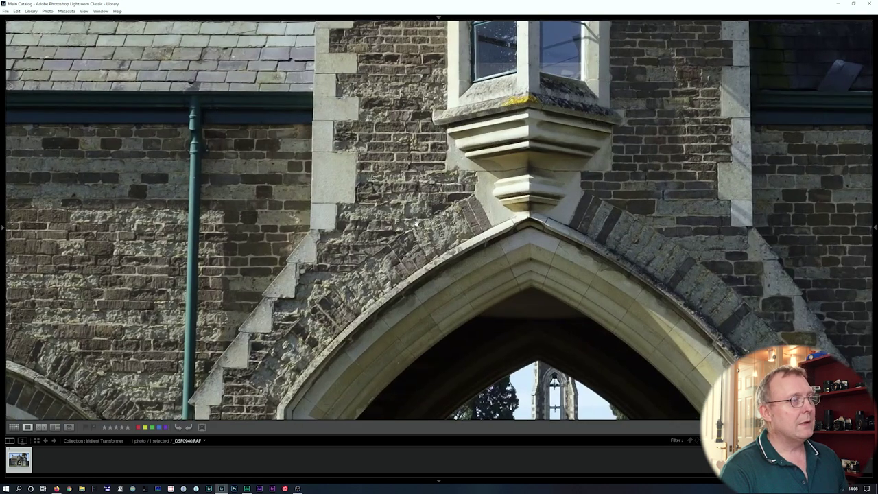
pyautogui.moveTo(295, 35)
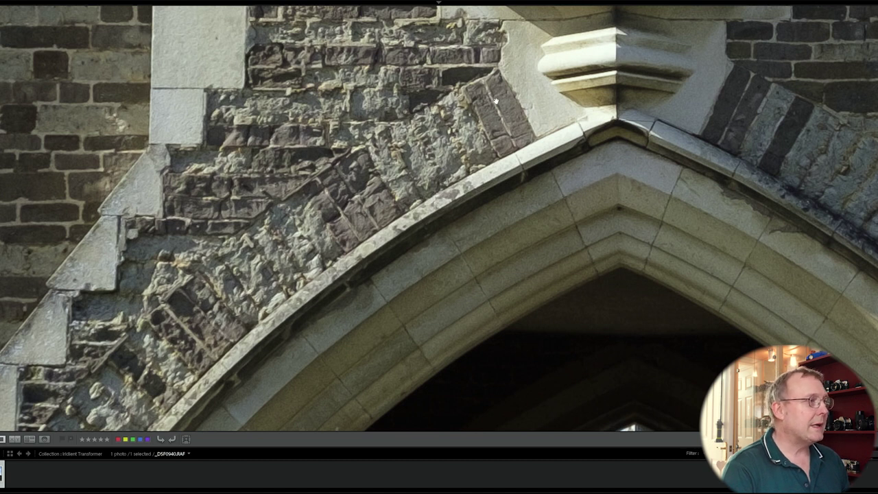
pyautogui.click(438, 169)
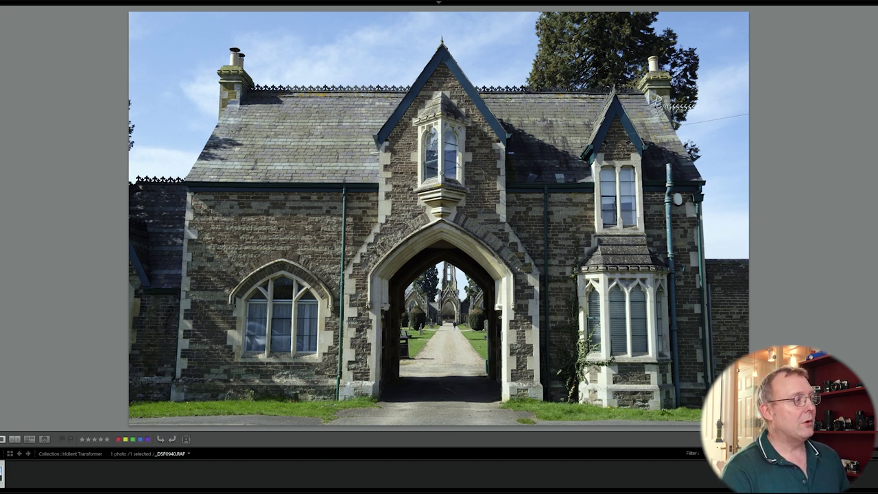
pyautogui.rightClick(442, 175)
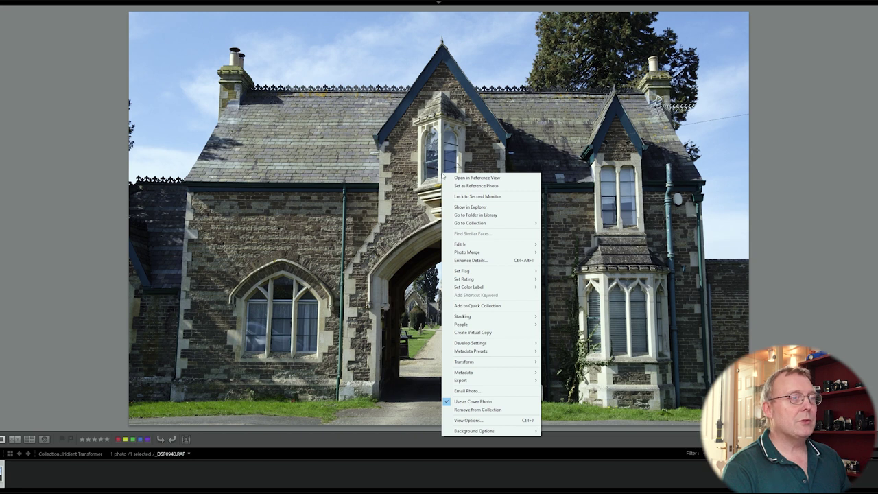
pyautogui.click(480, 260)
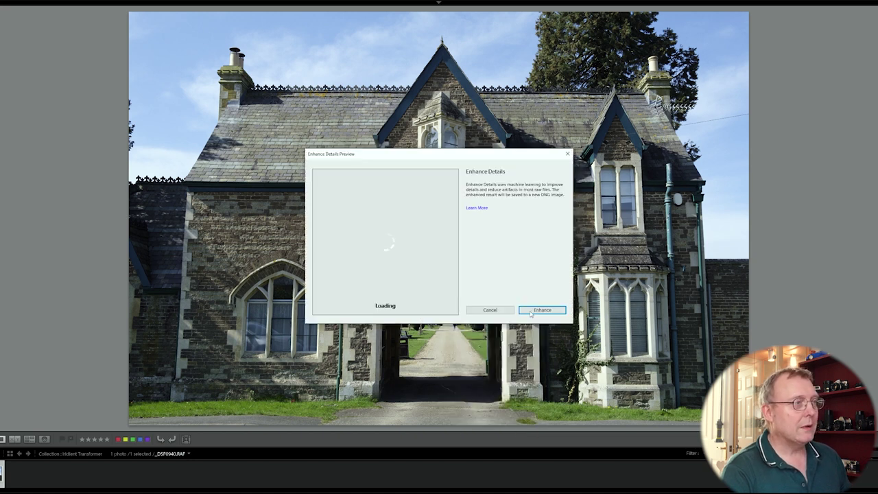
pyautogui.click(532, 311)
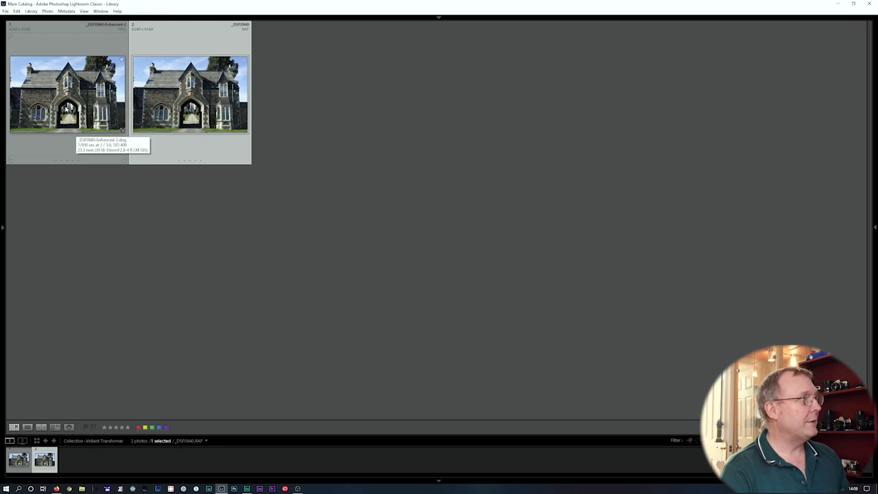
# - Compare the enhanced DNG with the original RAF side by side, examining the stonework beside the arch at close magnification
pyautogui.hotkey('ctrl', 'a')
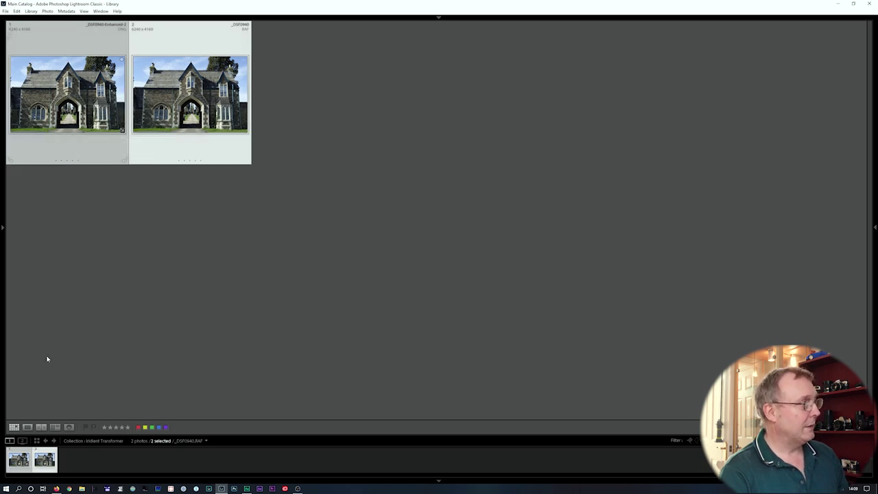
pyautogui.click(41, 426)
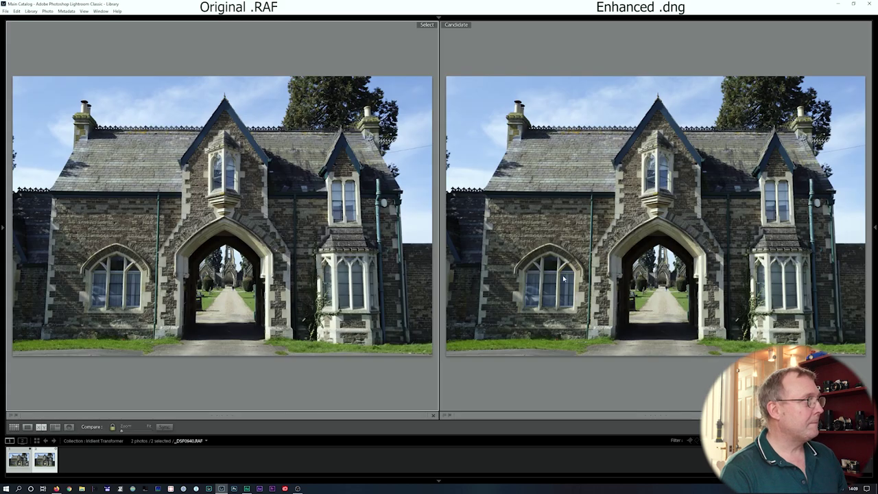
pyautogui.click(585, 174)
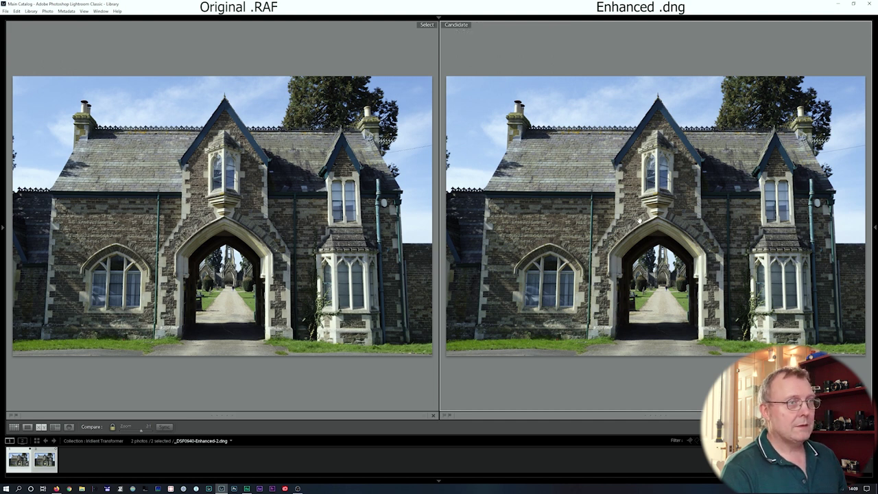
pyautogui.click(639, 221)
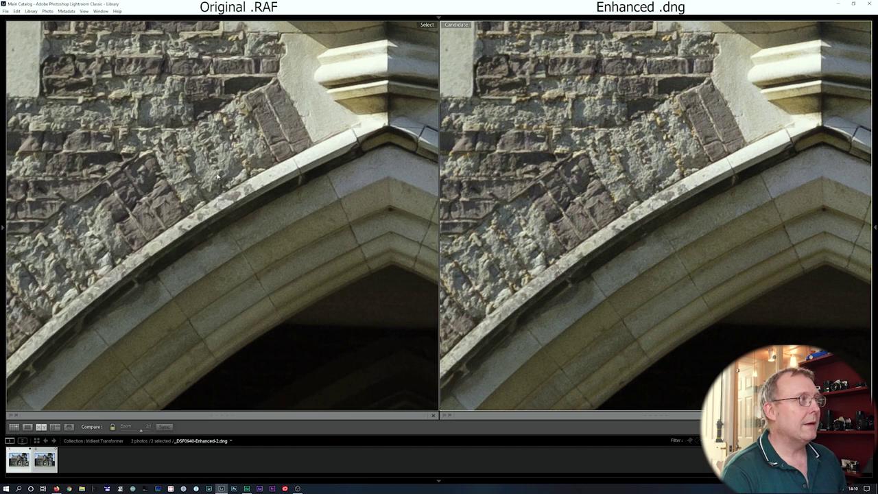
pyautogui.click(548, 197)
pyautogui.press('e')
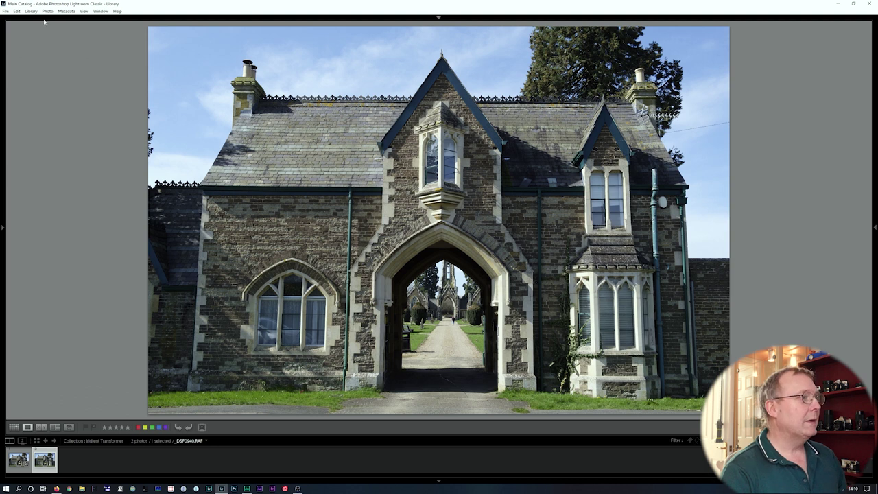
# - Launch the Iridient X-Transformer plug-in for settings changes and turn off Lightroom/ACR sharpening and luminance noise reduction
pyautogui.click(5, 11)
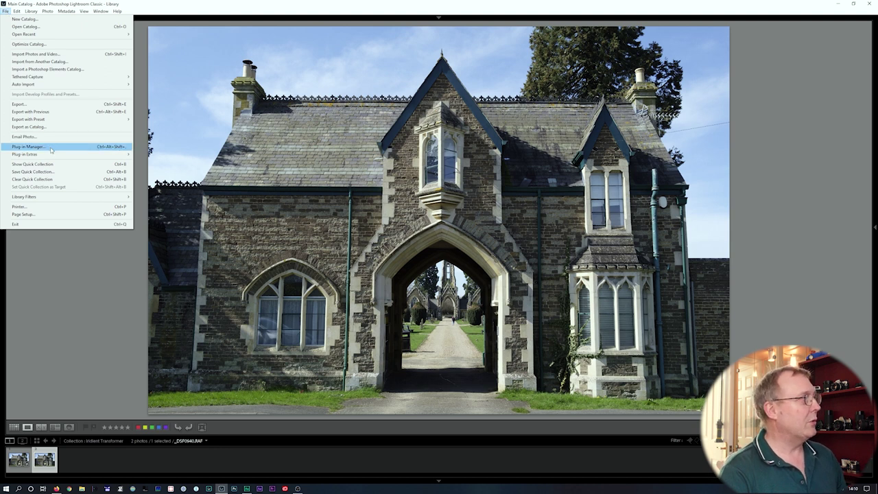
pyautogui.moveTo(38, 158)
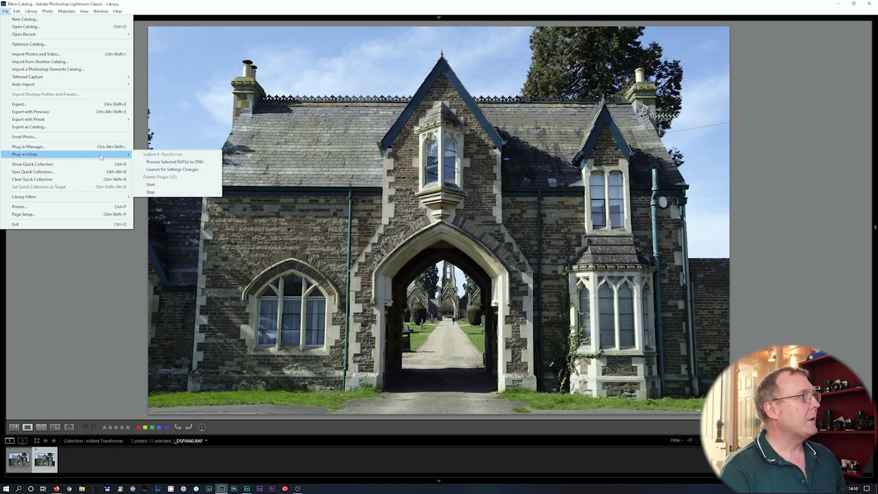
pyautogui.click(184, 169)
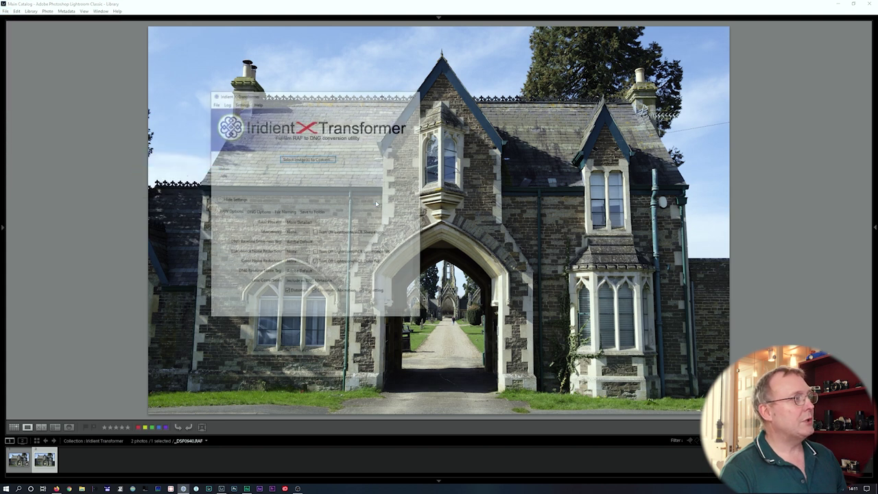
pyautogui.moveTo(305, 101); pyautogui.dragTo(337, 101)
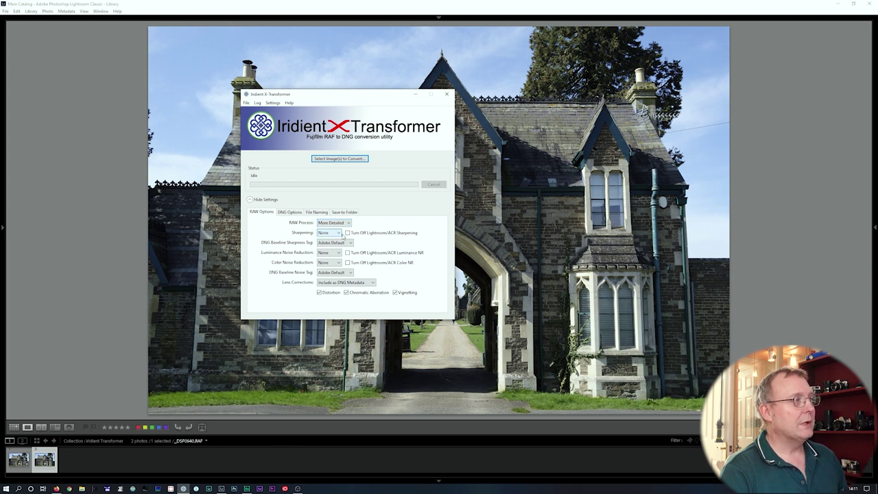
pyautogui.click(347, 234)
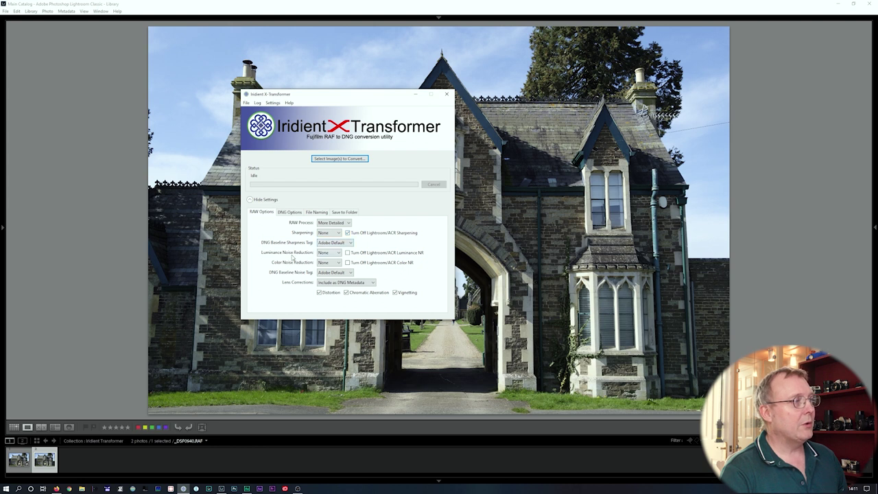
pyautogui.click(348, 253)
# - Review X-Transformer's DNG, file naming and save folder settings, return to the RAW options and close the utility
pyautogui.click(290, 213)
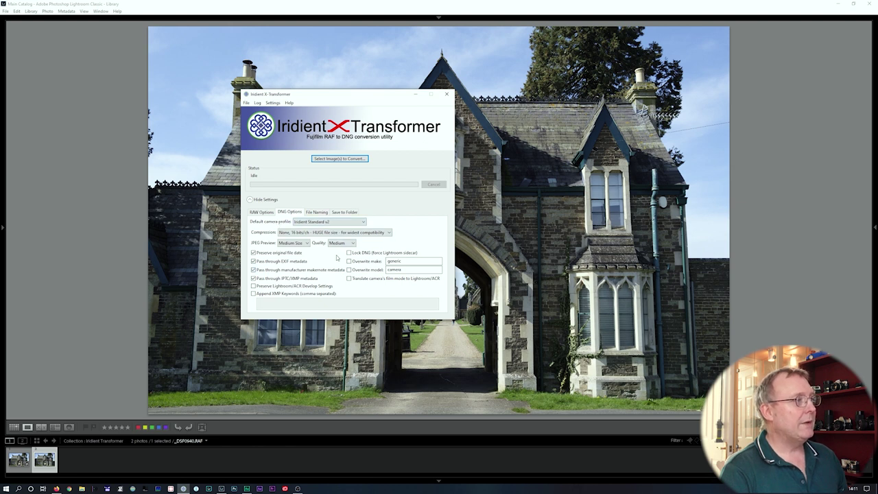
pyautogui.click(317, 213)
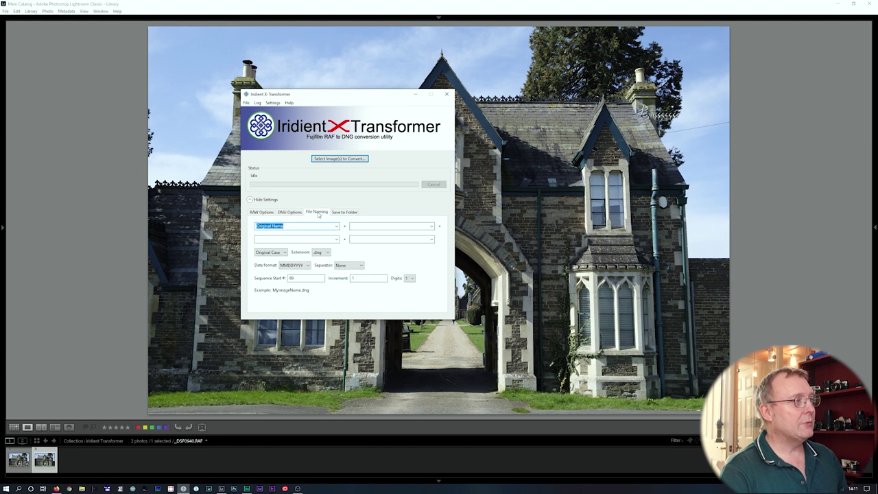
pyautogui.click(345, 213)
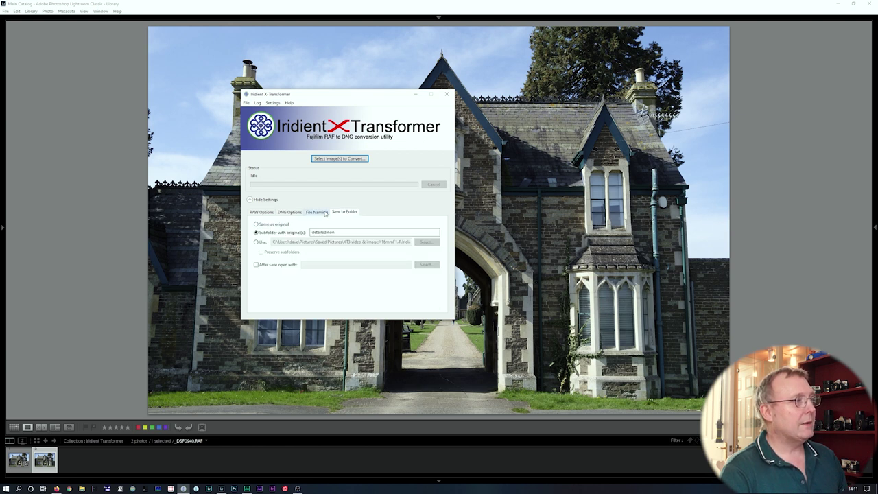
pyautogui.click(317, 213)
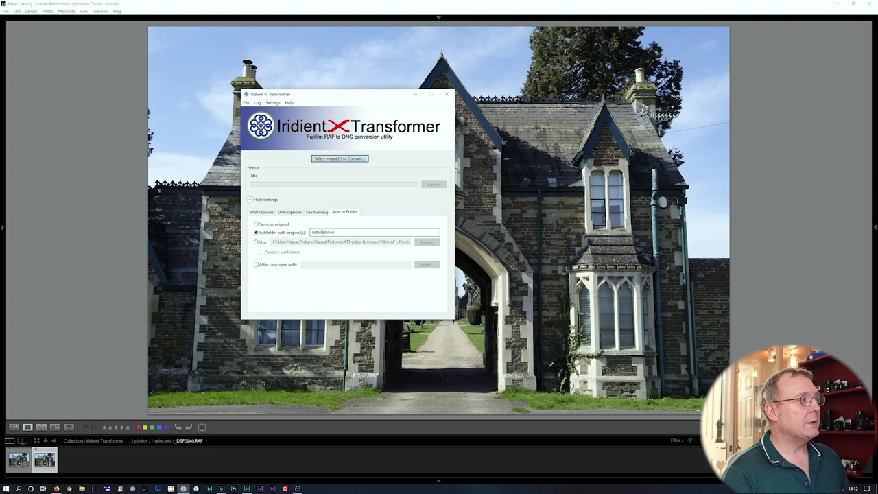
pyautogui.click(262, 214)
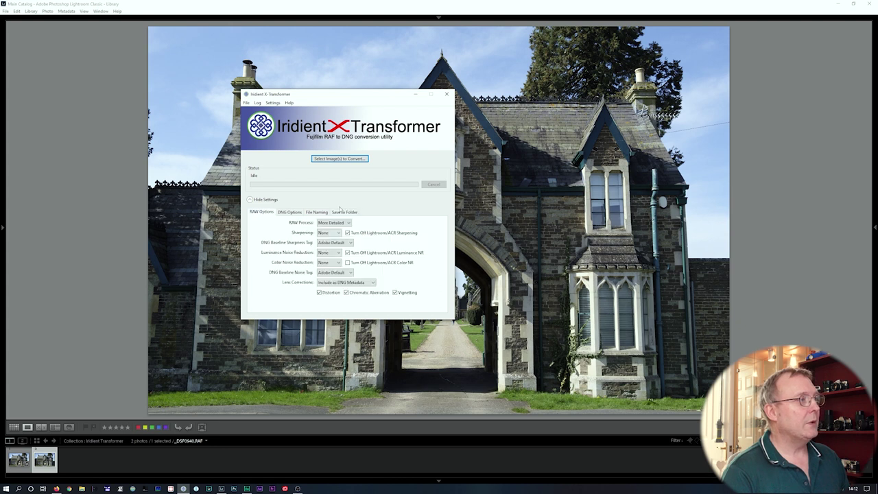
pyautogui.click(447, 95)
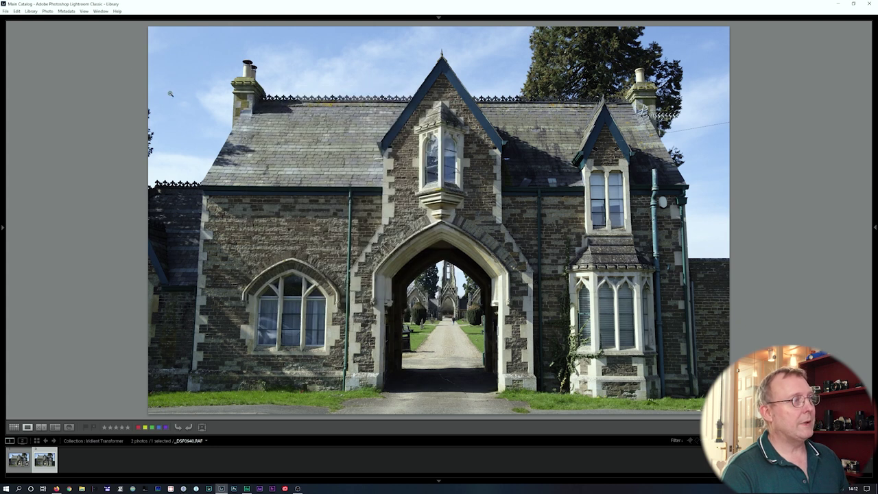
# - Process the selected original RAF to DNG with Iridient X-Transformer
pyautogui.click(6, 11)
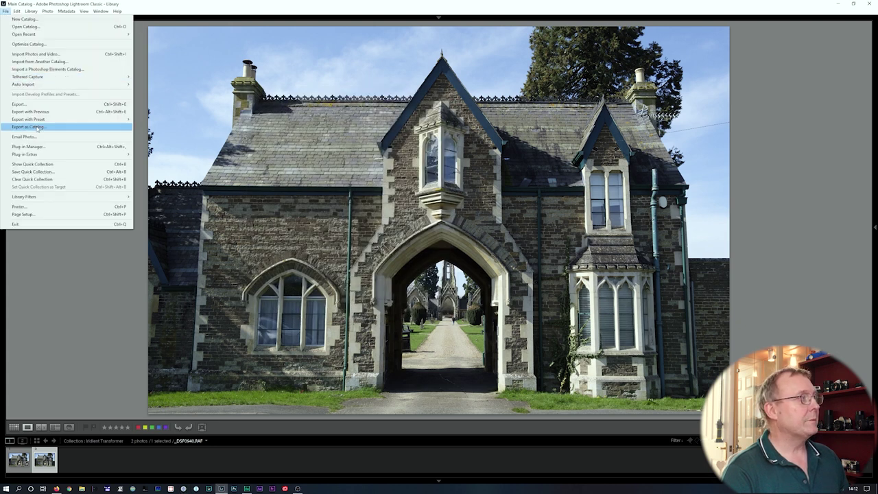
pyautogui.moveTo(49, 154)
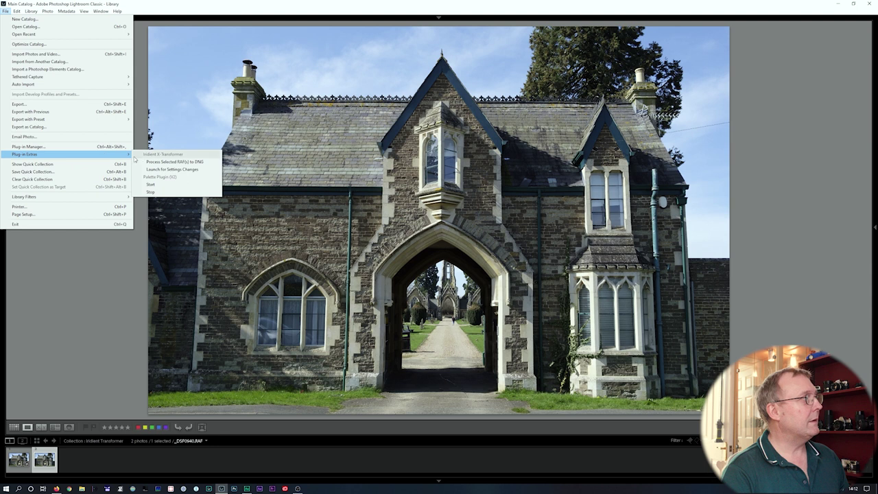
pyautogui.click(188, 162)
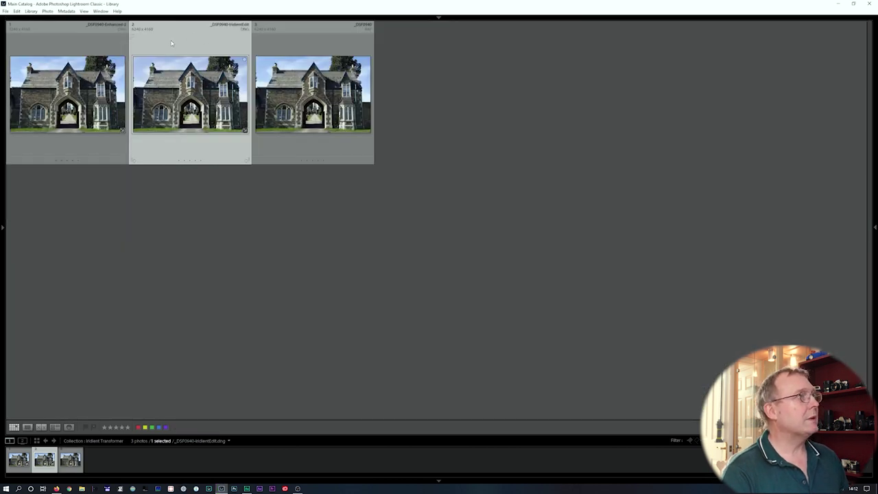
pyautogui.click(6, 11)
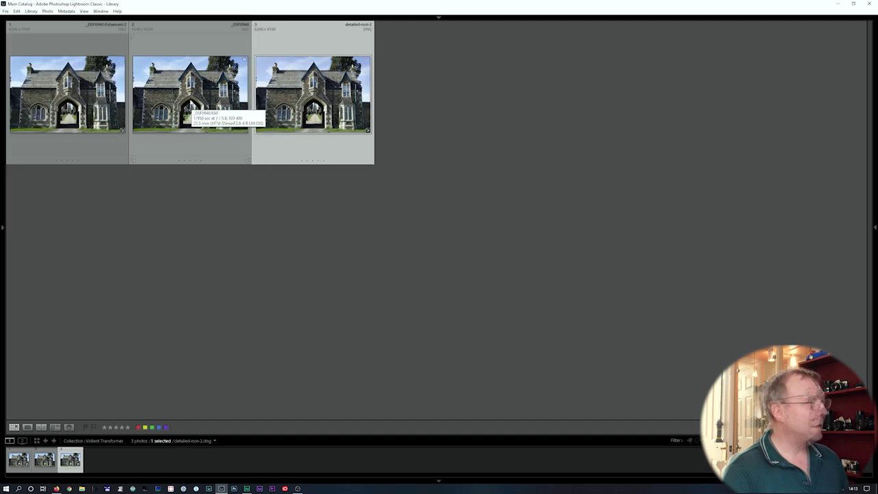
# - Compare detailed-non-2.dng with the original RAF side by side, examining the brickwork and arch edge at close magnification
pyautogui.keyDown('ctrl'); pyautogui.click(191, 104); pyautogui.keyUp('ctrl')
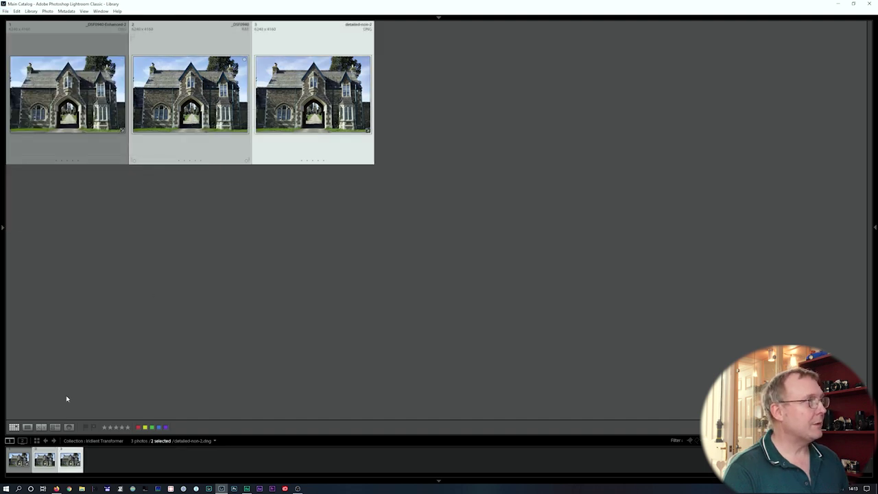
pyautogui.click(41, 427)
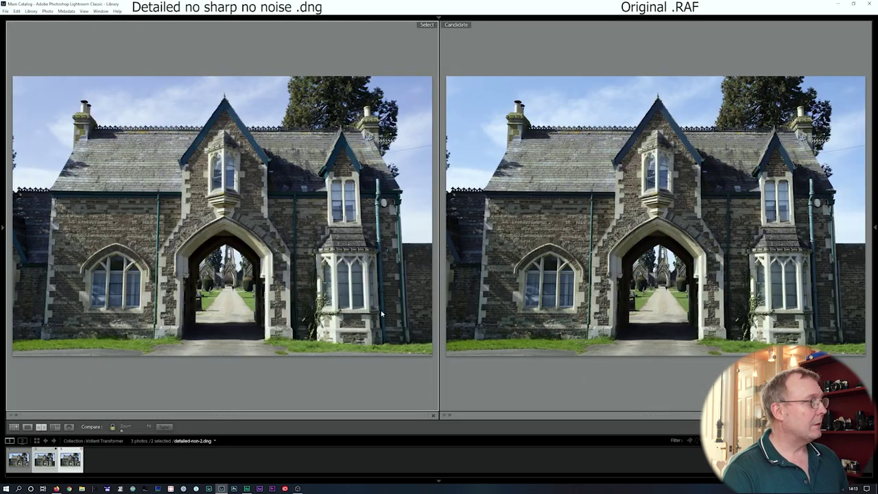
pyautogui.click(344, 289)
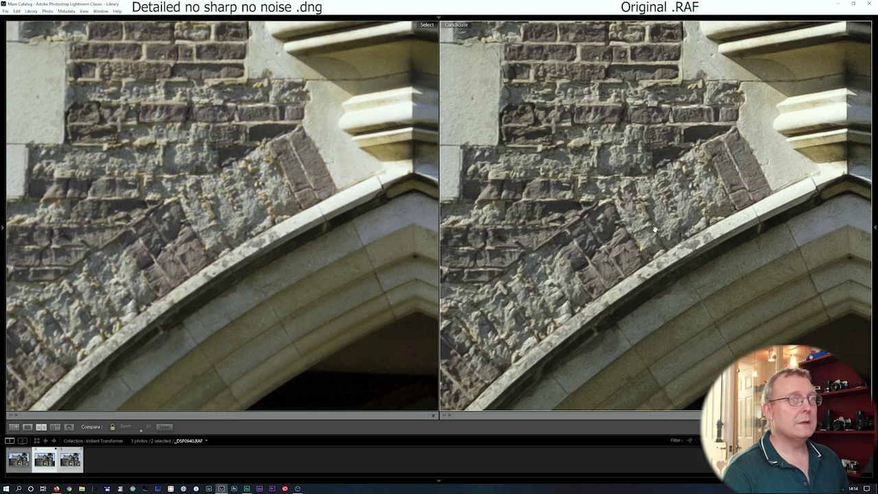
pyautogui.moveTo(647, 227); pyautogui.dragTo(654, 204)
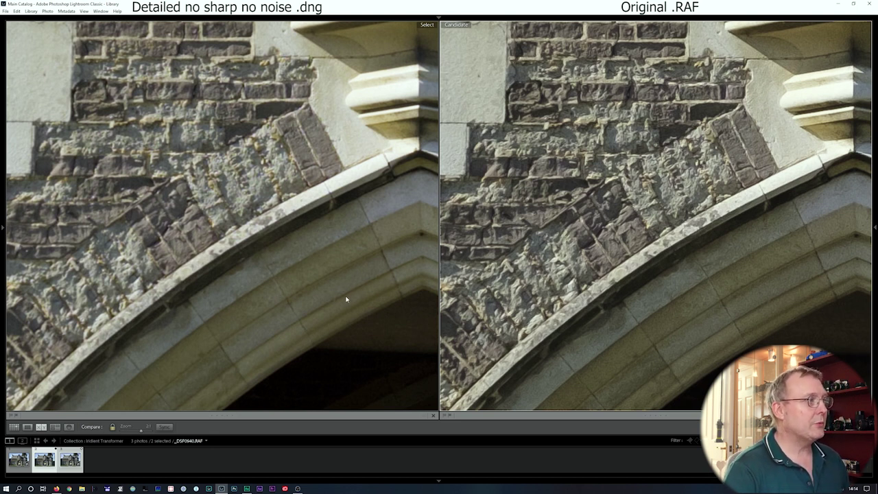
pyautogui.moveTo(560, 300); pyautogui.dragTo(547, 296)
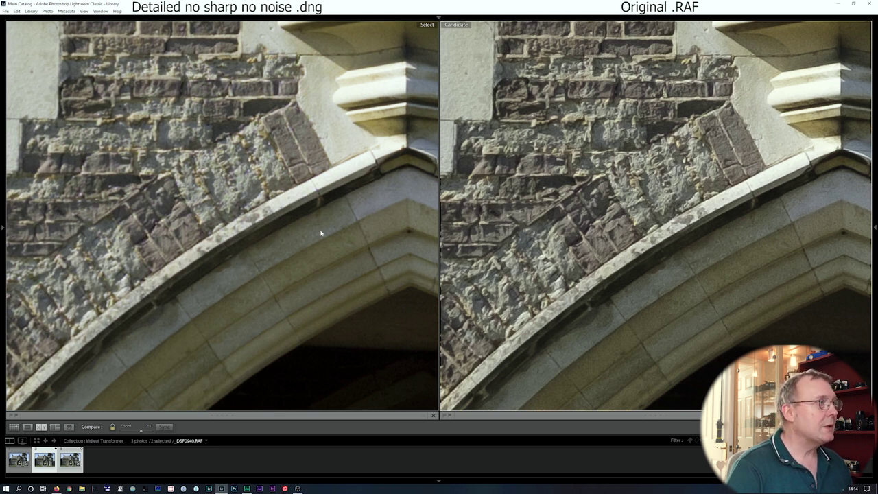
pyautogui.click(584, 192)
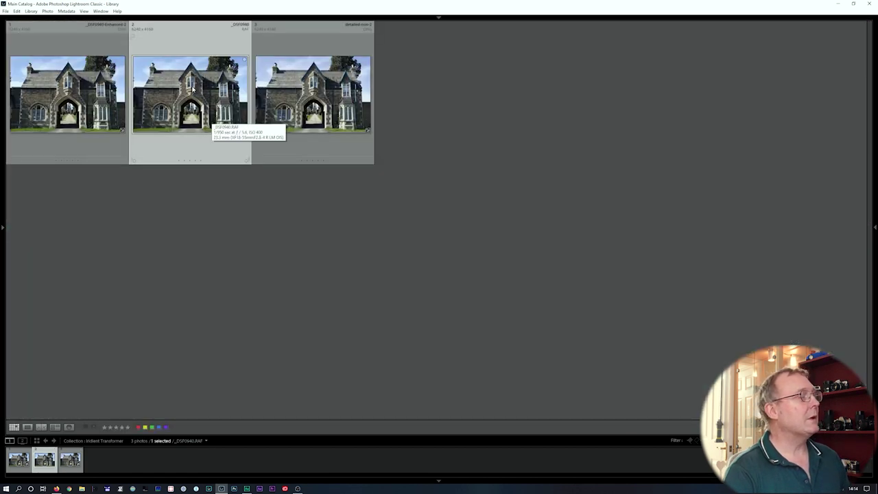
# - Launch the Iridient X-Transformer settings, set sharpening to Default and the save subfolder to "detailed df sharp", check the RAW options and close the utility
pyautogui.click(5, 11)
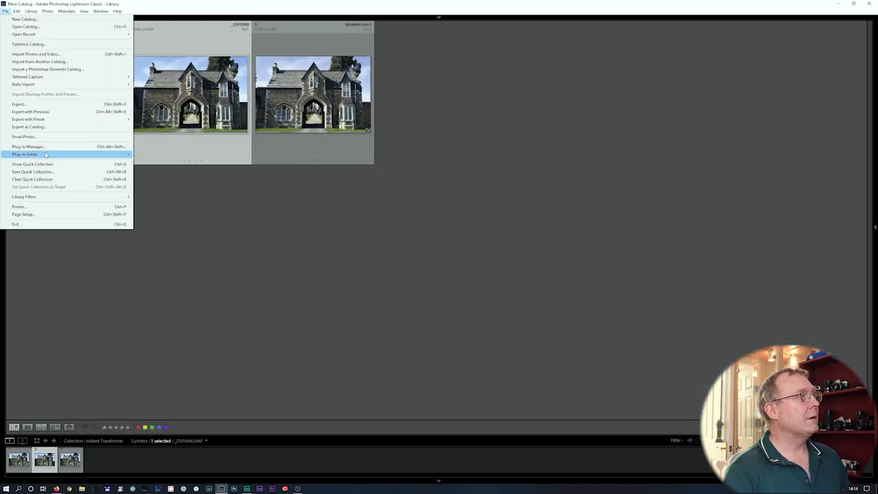
pyautogui.moveTo(83, 151)
pyautogui.click(173, 170)
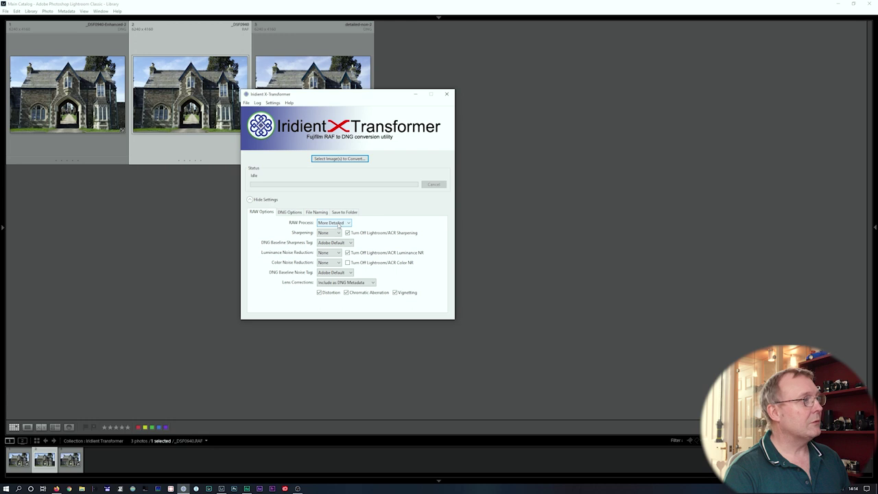
pyautogui.click(339, 234)
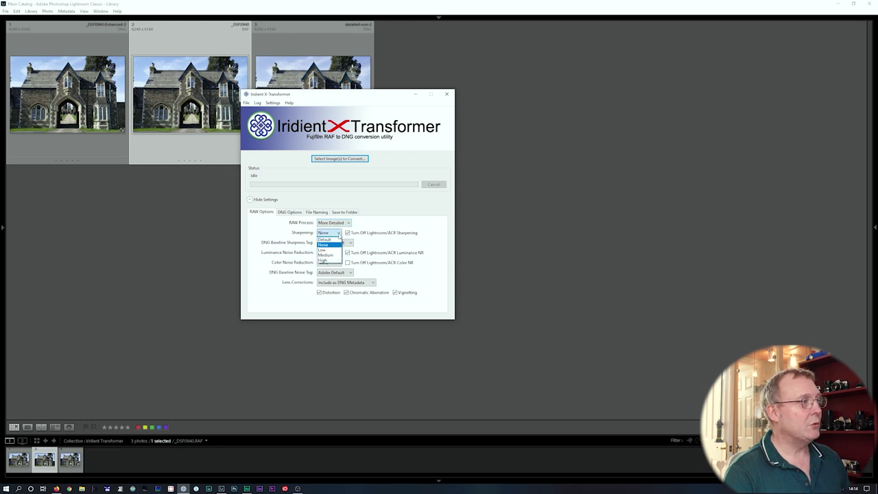
pyautogui.click(331, 239)
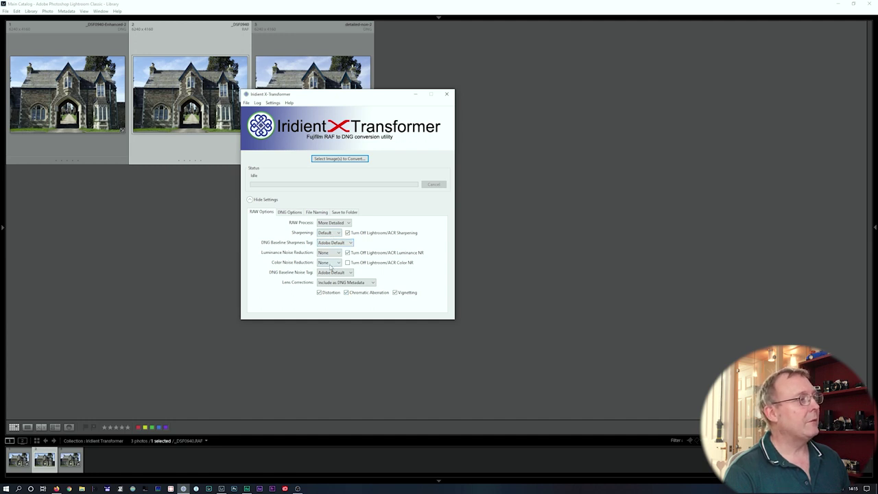
pyautogui.click(339, 212)
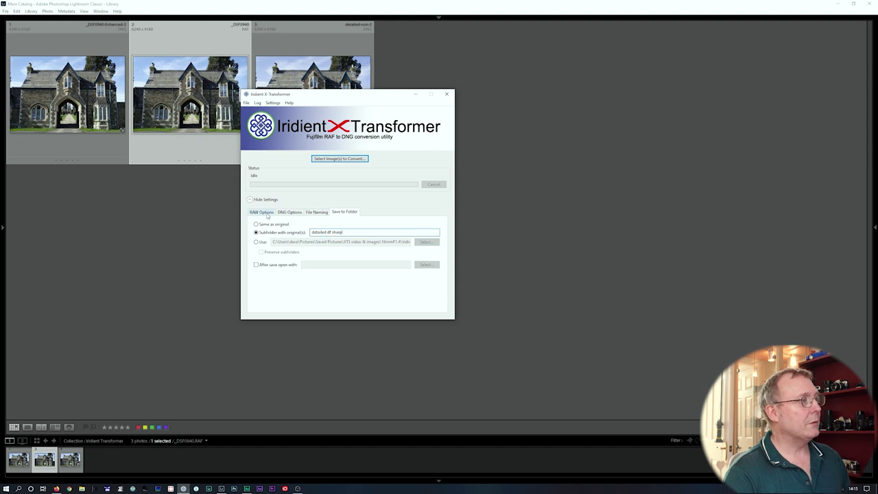
pyautogui.click(262, 212)
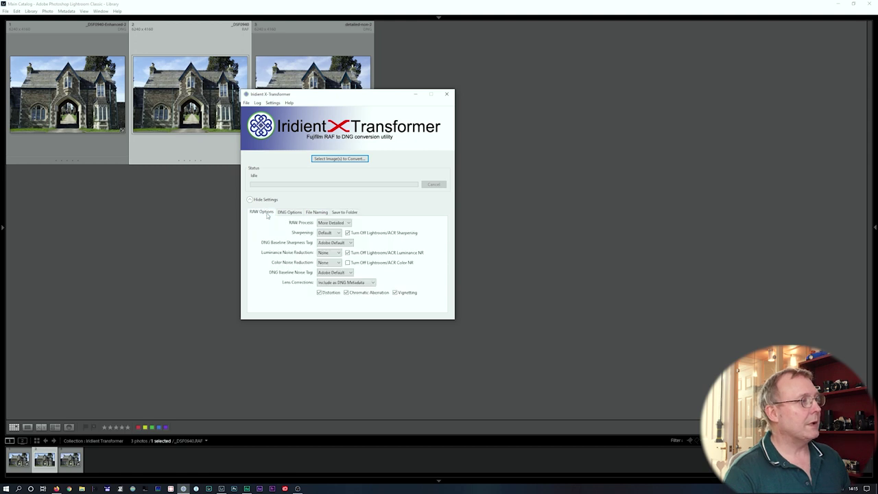
pyautogui.click(450, 95)
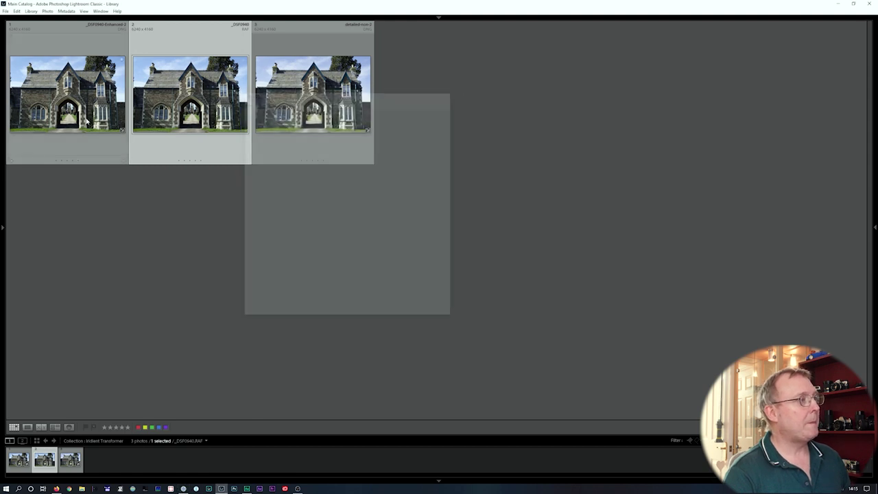
# - Convert the selected original RAF to DNG with Iridient X-Transformer using default sharpening
pyautogui.click(5, 11)
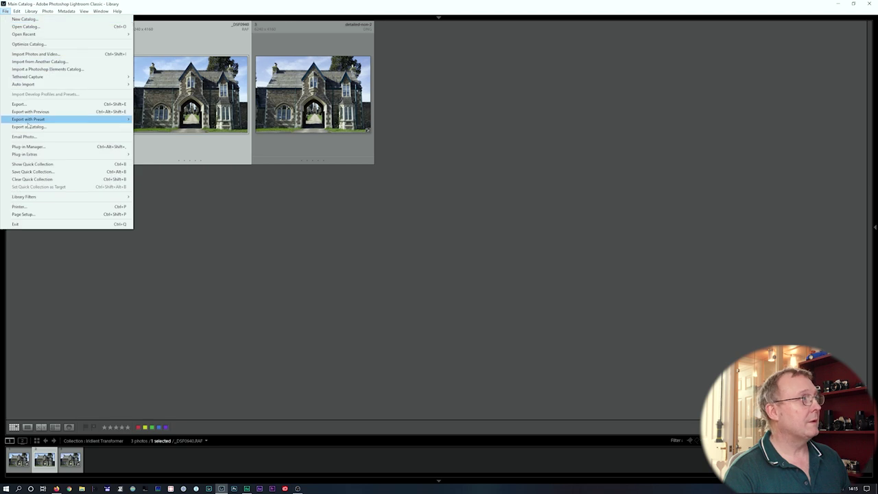
pyautogui.moveTo(34, 155)
pyautogui.click(142, 161)
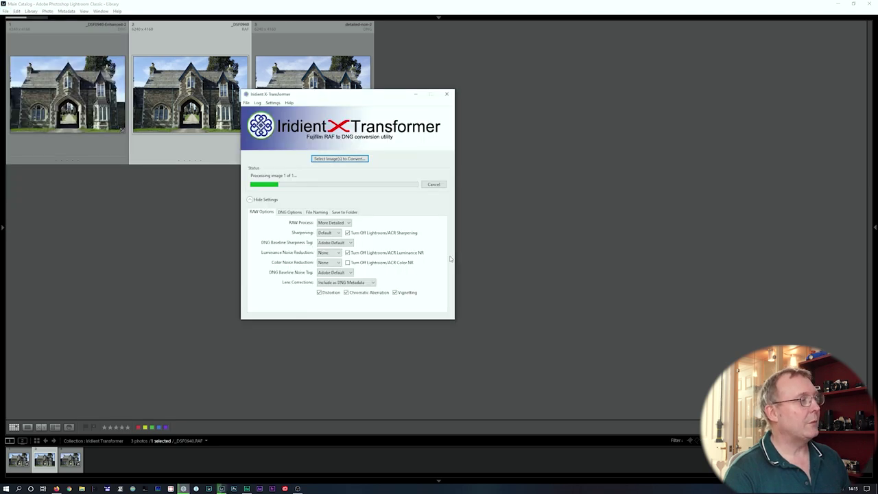
# - Set X-Transformer's sharpening to High, leaving luminance noise reduction at None, and close the utility
pyautogui.click(364, 317)
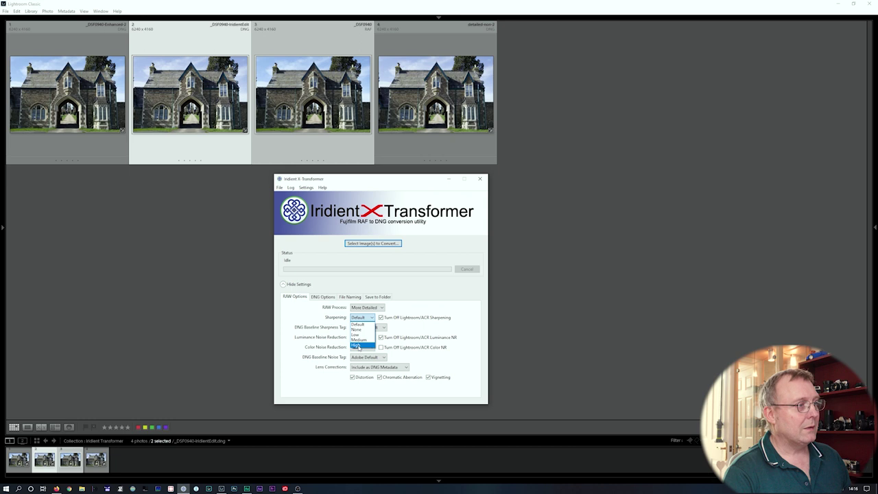
pyautogui.click(357, 346)
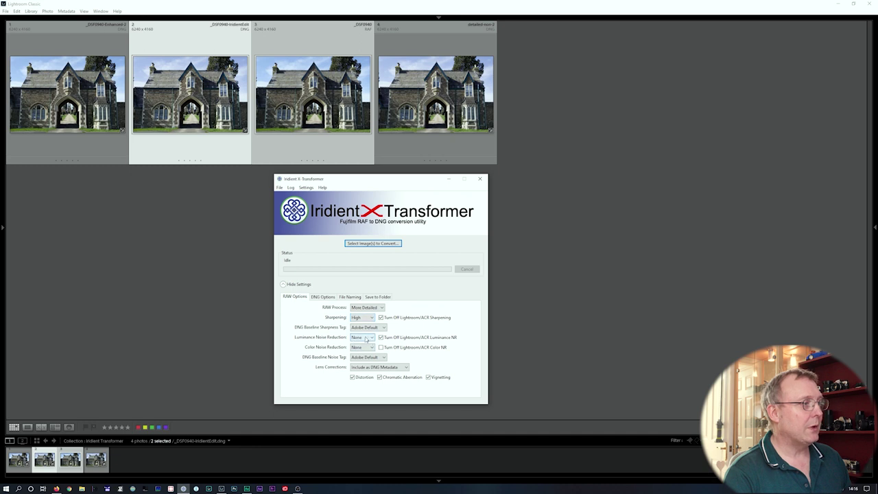
pyautogui.click(479, 178)
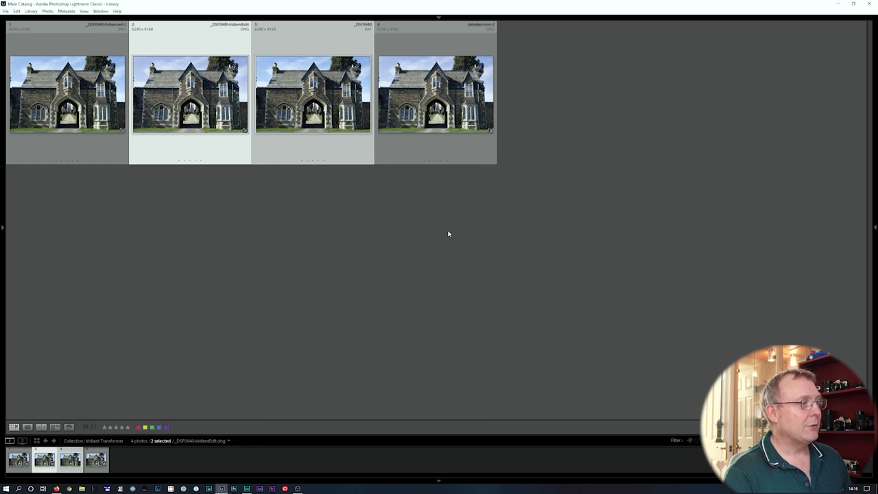
# - Select only the newly converted IridientEdit DNG and rename it to detailed-df-sharp
pyautogui.click(208, 45)
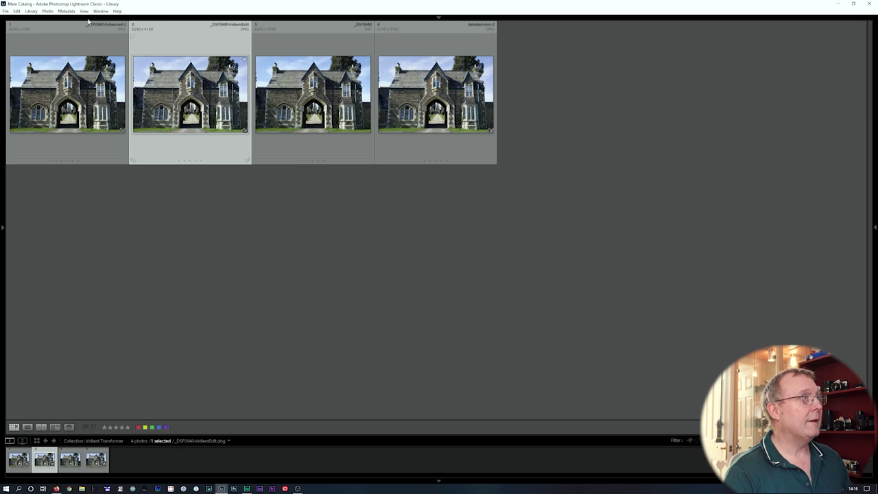
pyautogui.click(45, 12)
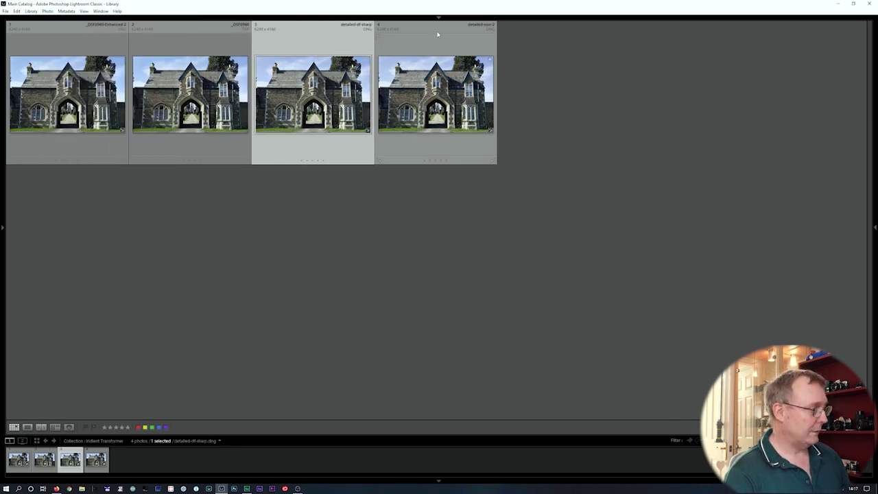
# - Compare detailed-df-sharp.dng with detailed-non-2.dng side by side, examining the brickwork and arch edge at close magnification
pyautogui.rightClick(437, 30)
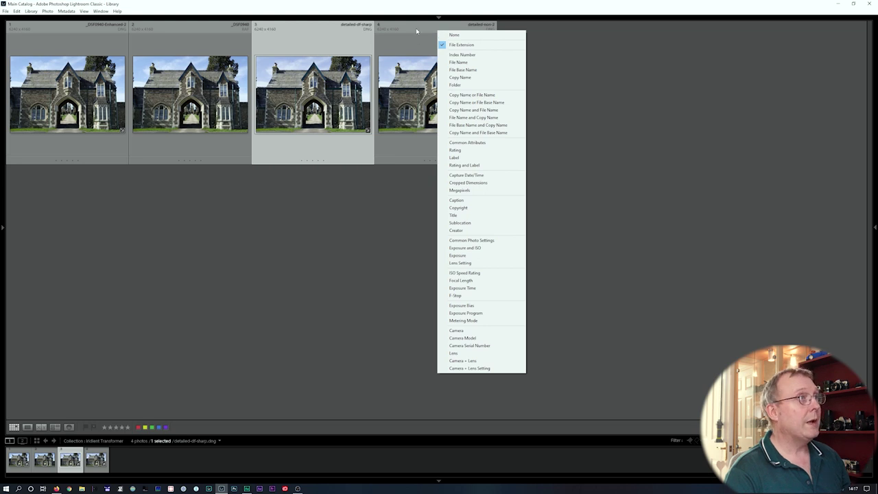
pyautogui.rightClick(416, 30)
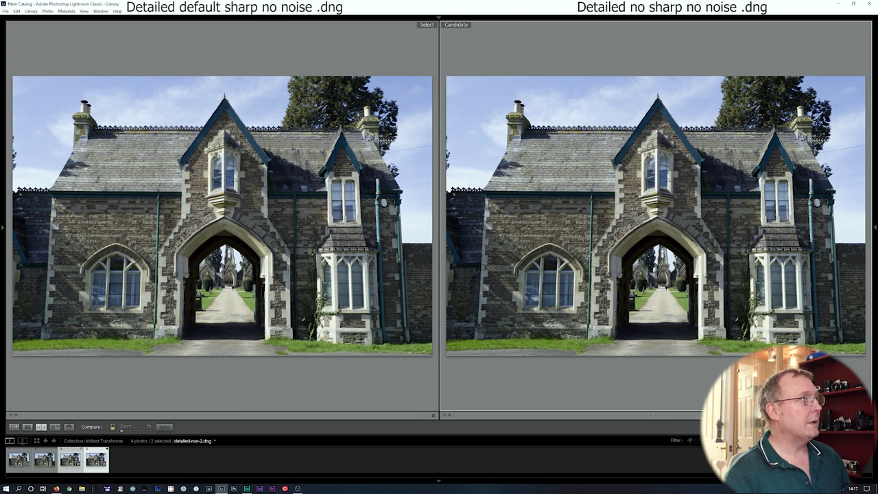
pyautogui.click(641, 223)
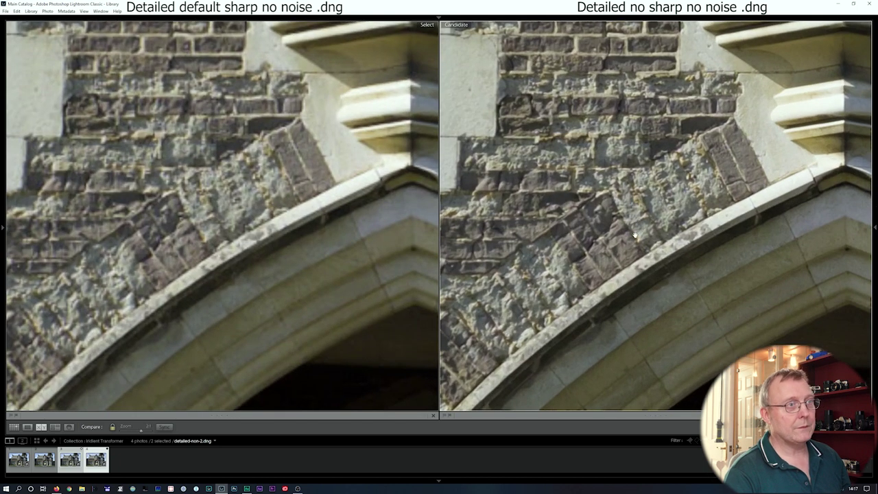
pyautogui.moveTo(632, 226); pyautogui.dragTo(607, 220)
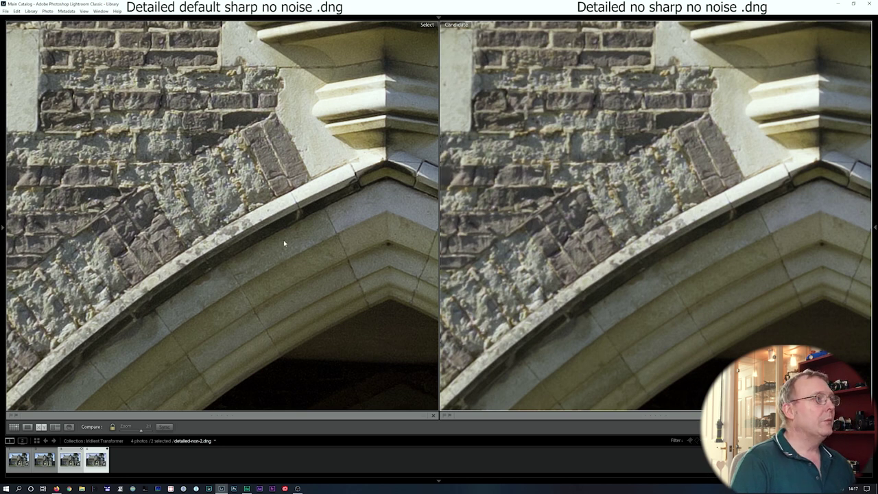
pyautogui.click(573, 197)
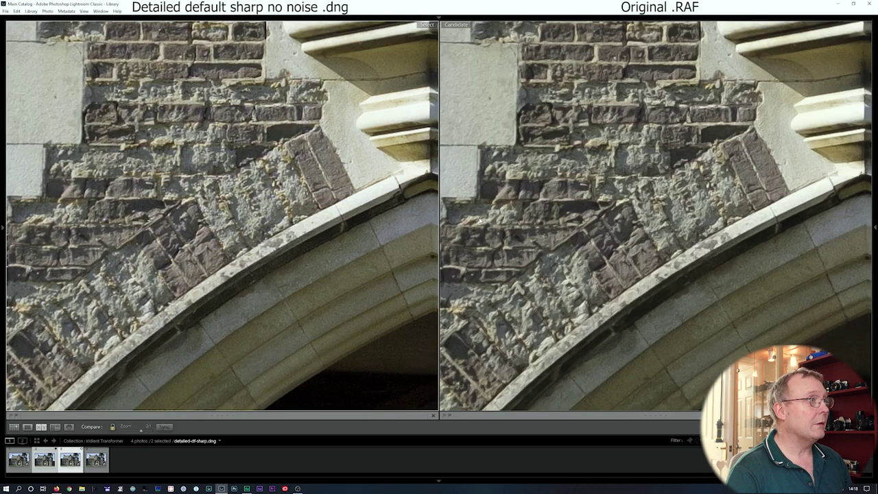
# - Compare detailed-df-sharp.dng with the original RAF, examining the arch, the bay window base and the surrounding brickwork up close
pyautogui.click(481, 220)
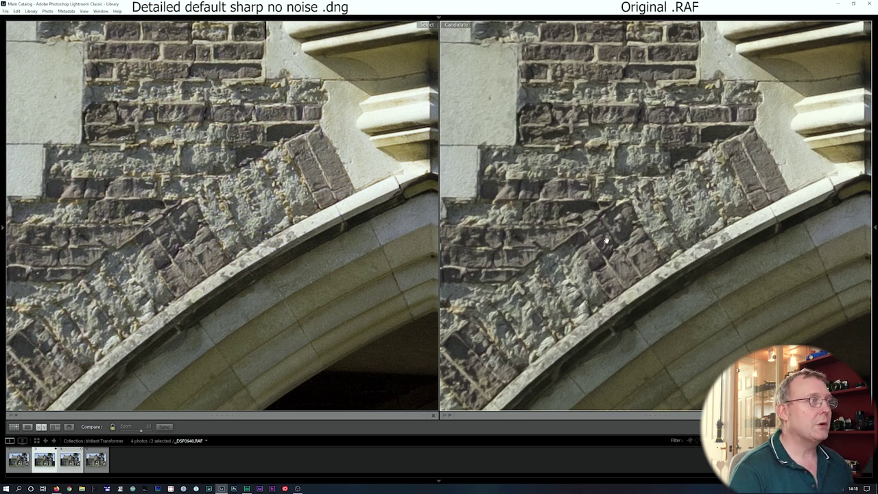
pyautogui.moveTo(713, 235); pyautogui.dragTo(615, 203)
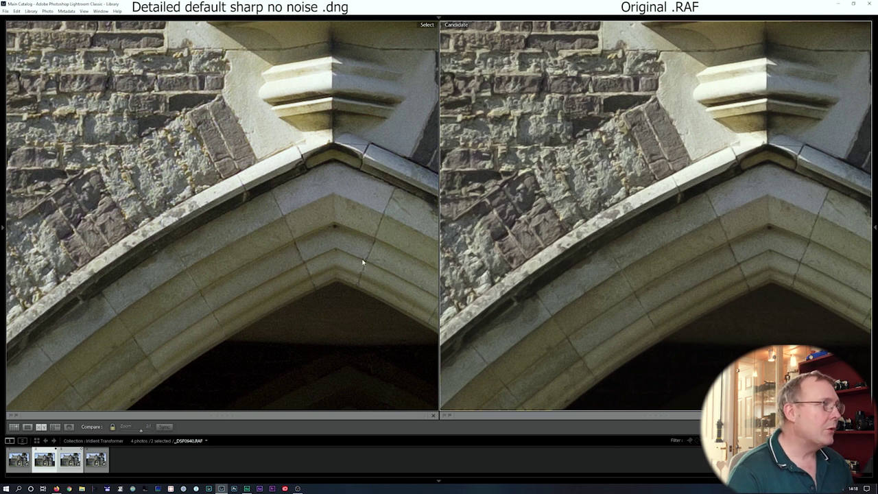
pyautogui.moveTo(610, 148); pyautogui.dragTo(597, 338)
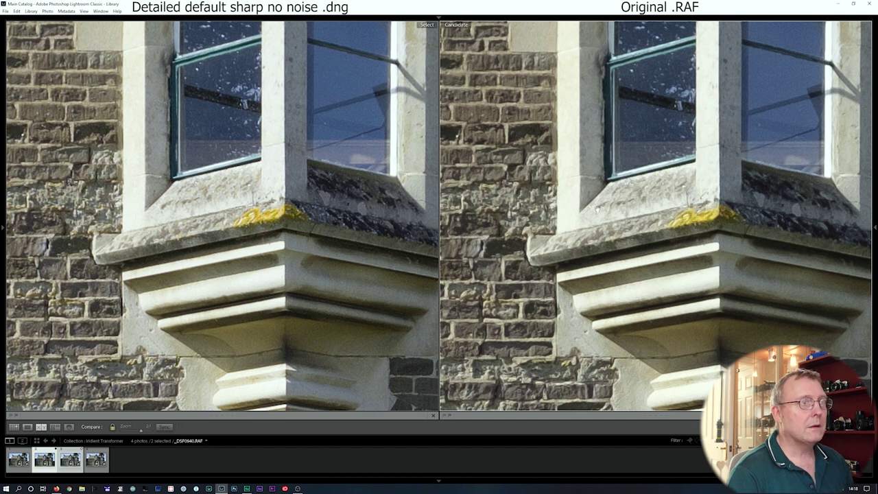
pyautogui.moveTo(531, 199); pyautogui.dragTo(547, 212)
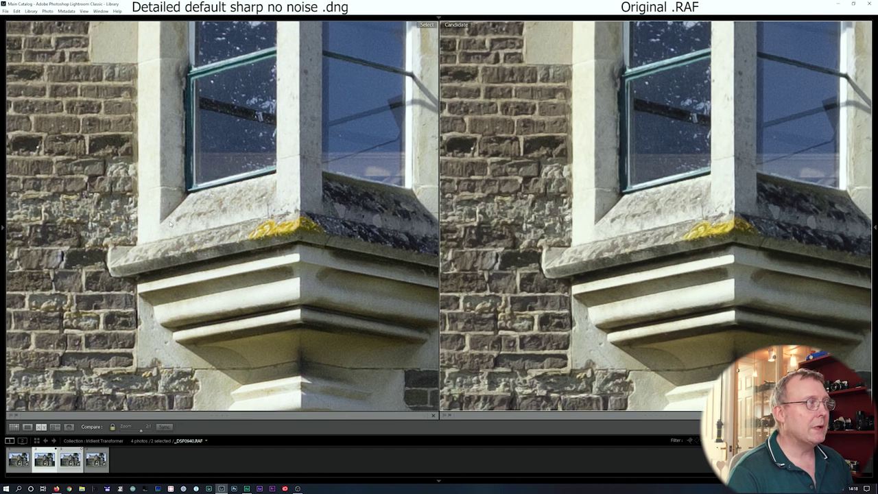
pyautogui.click(550, 192)
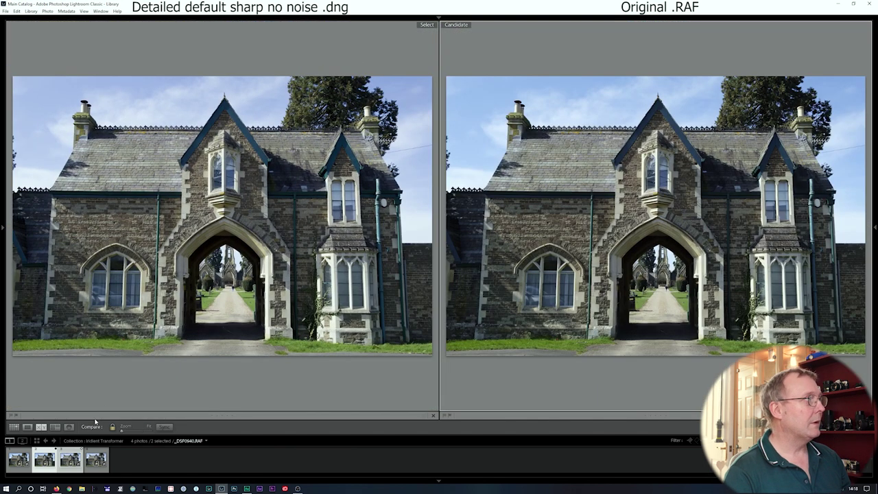
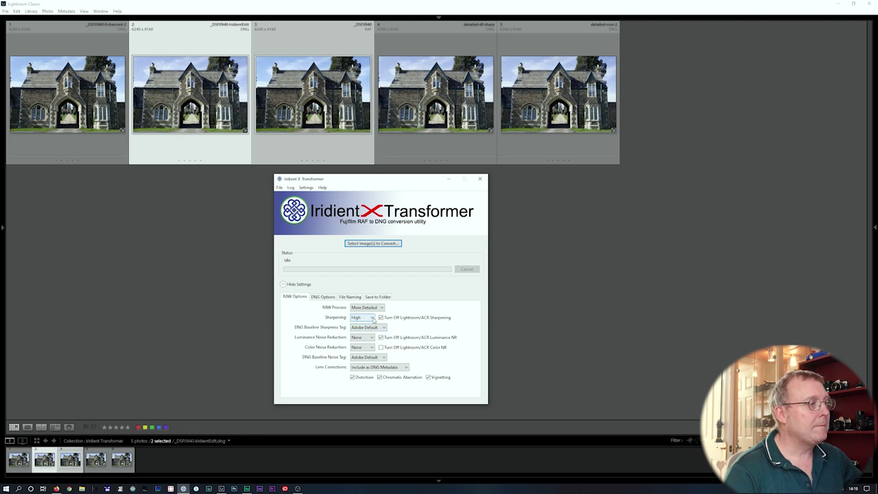
# - Set X-Transformer's sharpening and luminance noise reduction both to Default, go through the save folder settings and close the utility
pyautogui.click(373, 320)
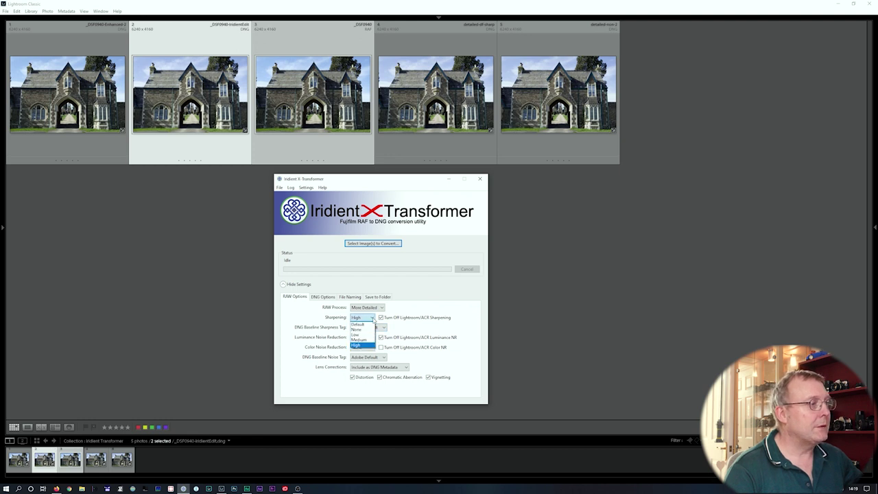
pyautogui.click(358, 325)
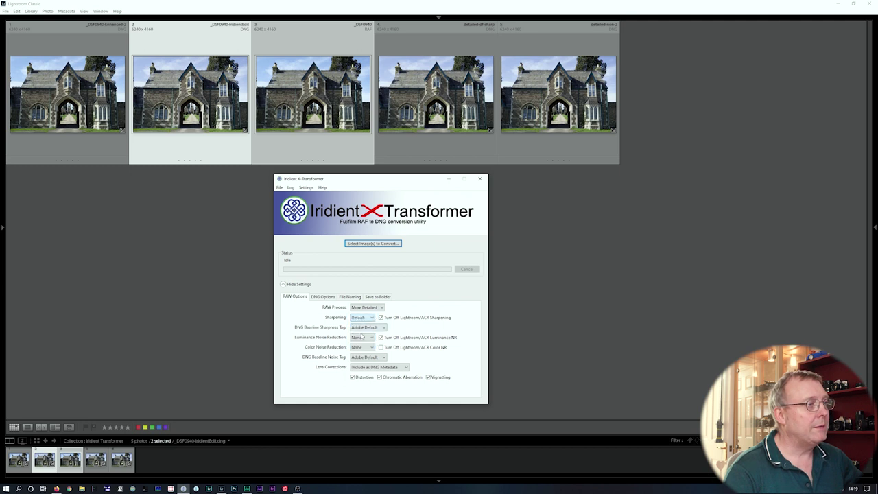
pyautogui.click(371, 338)
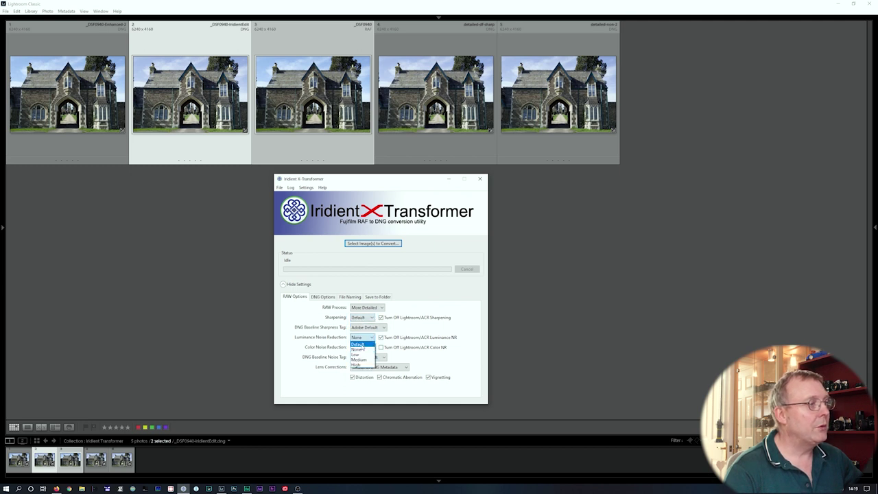
pyautogui.click(360, 344)
pyautogui.click(376, 298)
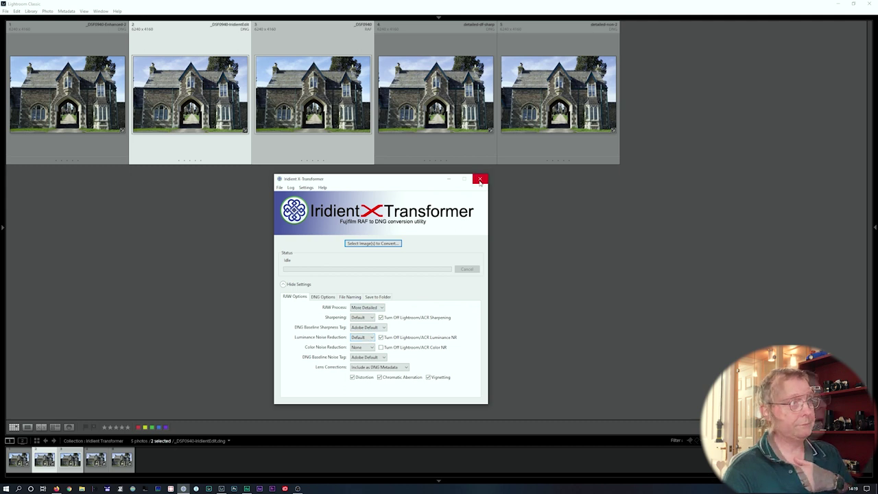
pyautogui.click(480, 178)
# - Compare original.RAF with the detailed-high-sharp DNG side by side, examining the brickwork, arch and bay window base, and return to the thumbnail grid
pyautogui.click(559, 96)
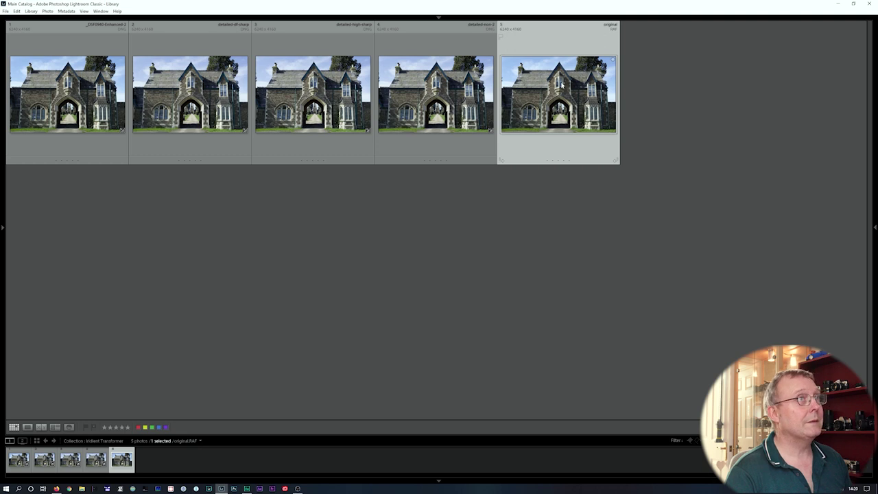
pyautogui.keyDown('ctrl'); pyautogui.click(324, 45); pyautogui.keyUp('ctrl')
pyautogui.press('c')
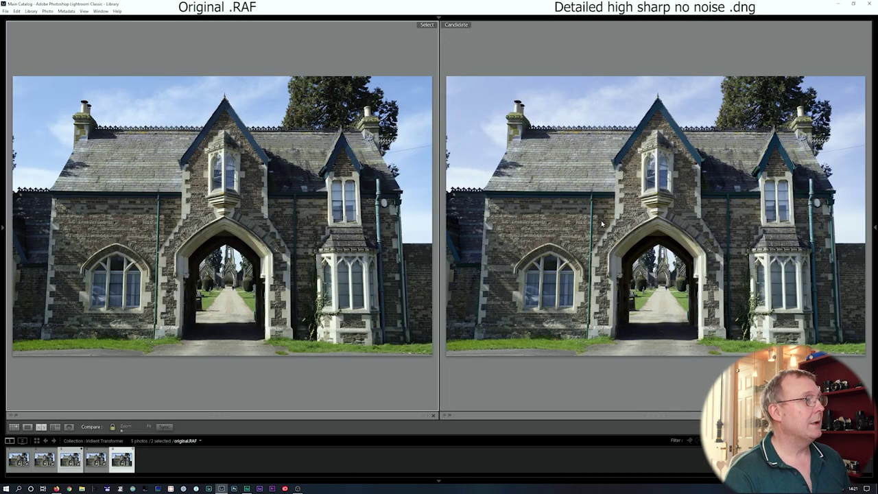
pyautogui.click(202, 220)
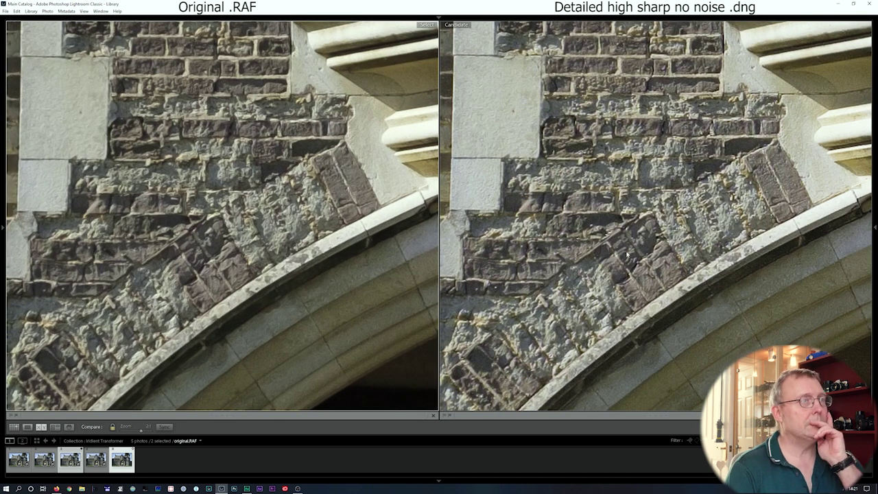
pyautogui.moveTo(756, 315); pyautogui.dragTo(684, 304)
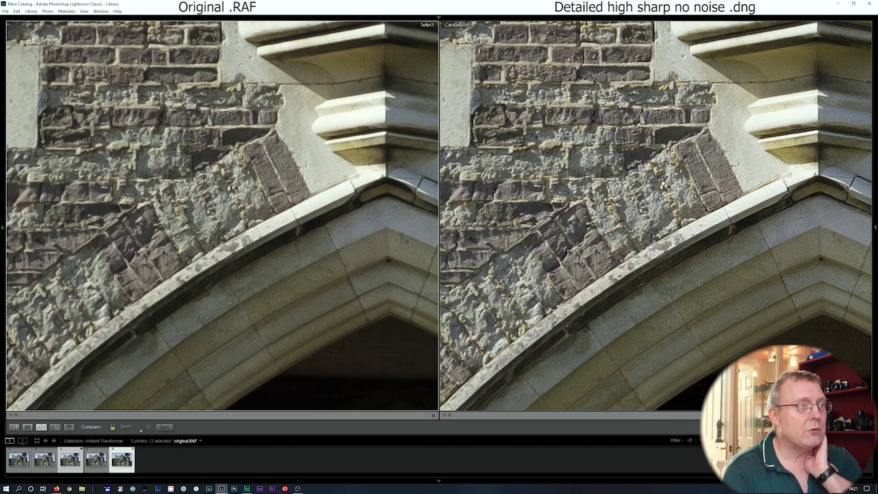
pyautogui.moveTo(337, 180); pyautogui.dragTo(232, 406)
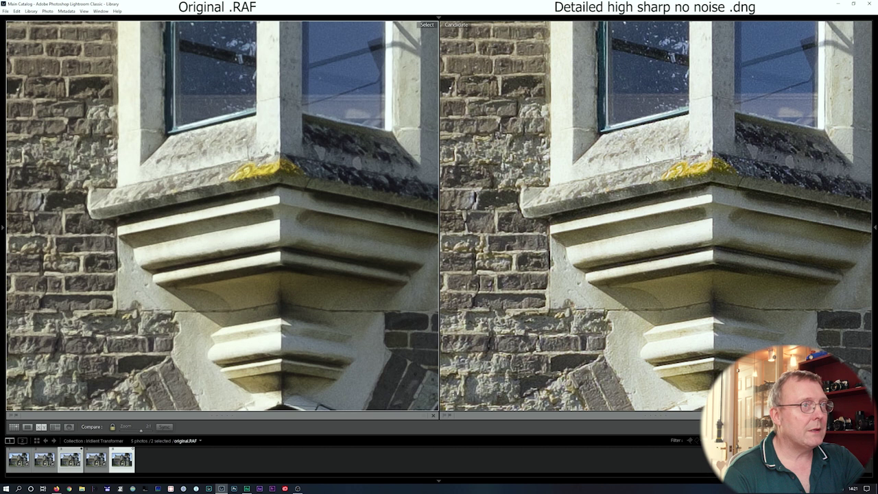
pyautogui.moveTo(278, 290); pyautogui.dragTo(312, 343)
pyautogui.moveTo(263, 306); pyautogui.dragTo(283, 250)
pyautogui.press('g')
# - Convert the original RAF to DNG with Iridient X-Transformer, using Default sharpening and Default luminance noise reduction
pyautogui.click(5, 11)
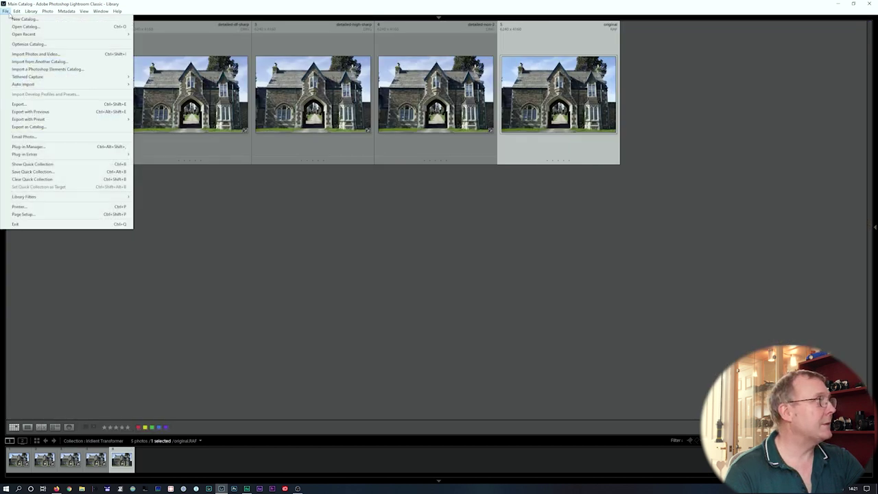
pyautogui.moveTo(55, 155)
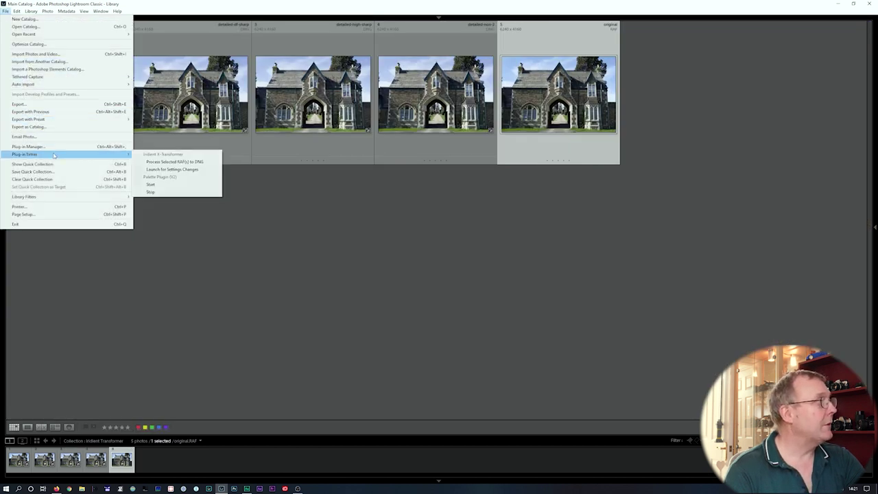
pyautogui.click(178, 163)
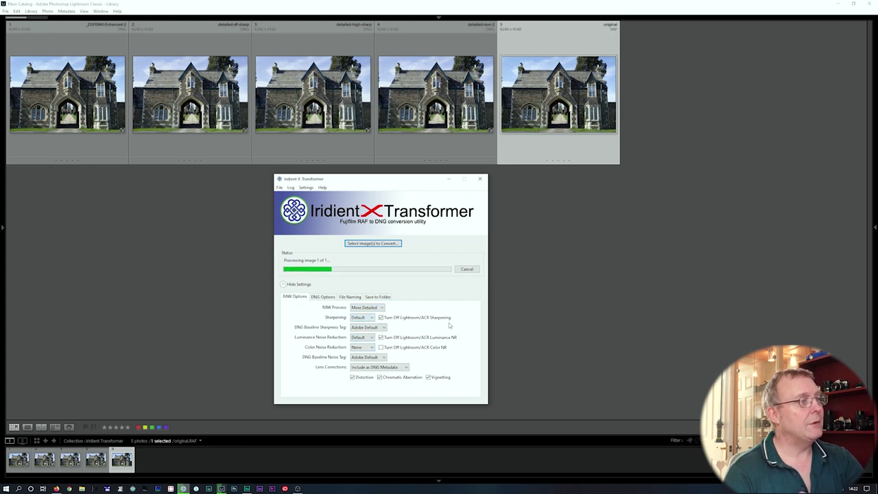
# - Set X-Transformer's luminance noise reduction to High and close the utility
pyautogui.click(371, 339)
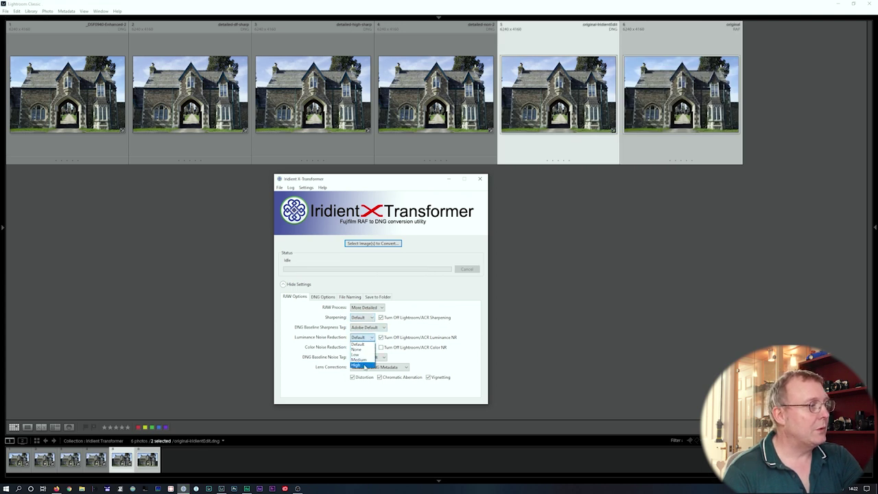
pyautogui.click(364, 367)
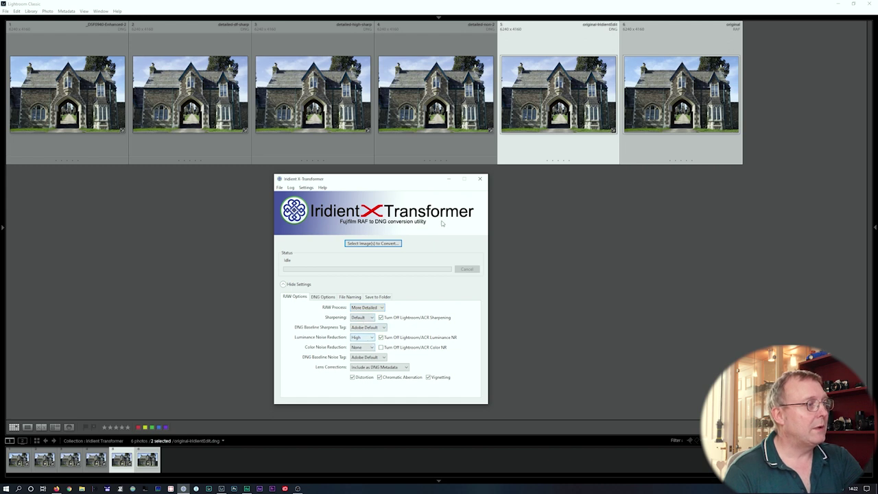
pyautogui.click(479, 179)
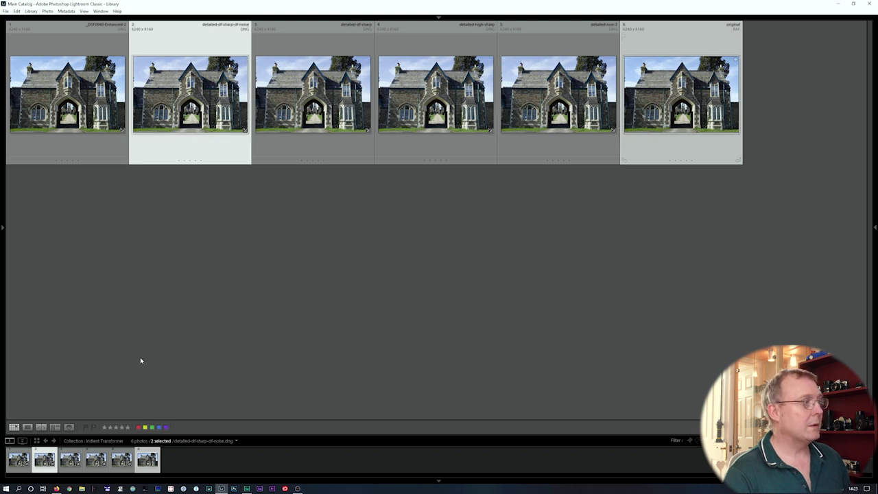
# - Compare detailed-df-sharp-df-noise.dng with original.RAF side by side, examining the arch edge, bay window base and brickwork up close
pyautogui.click(41, 427)
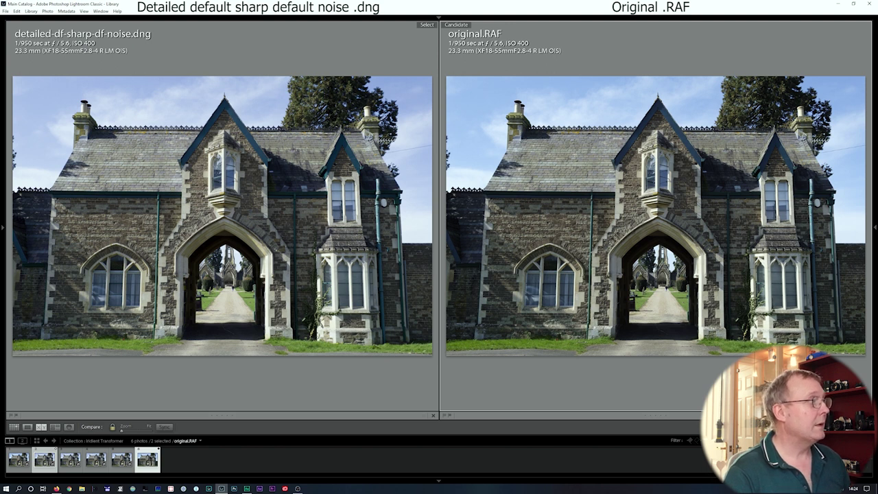
pyautogui.click(643, 224)
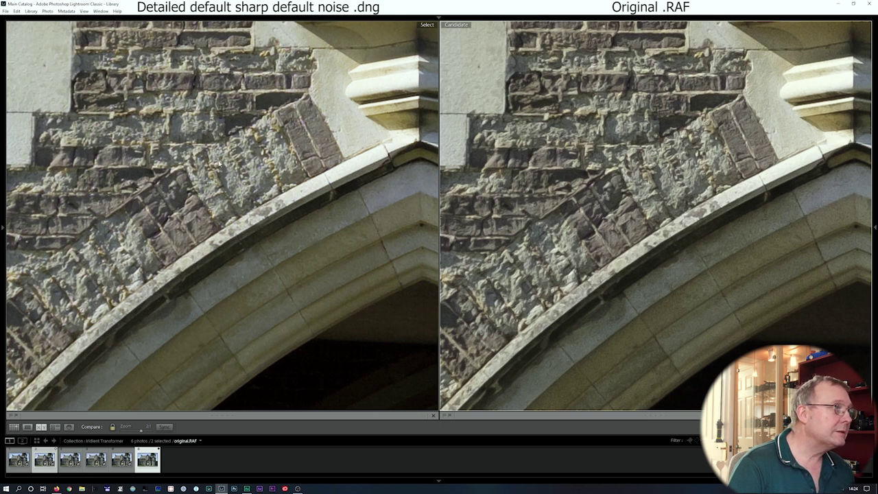
pyautogui.moveTo(721, 135); pyautogui.dragTo(733, 200)
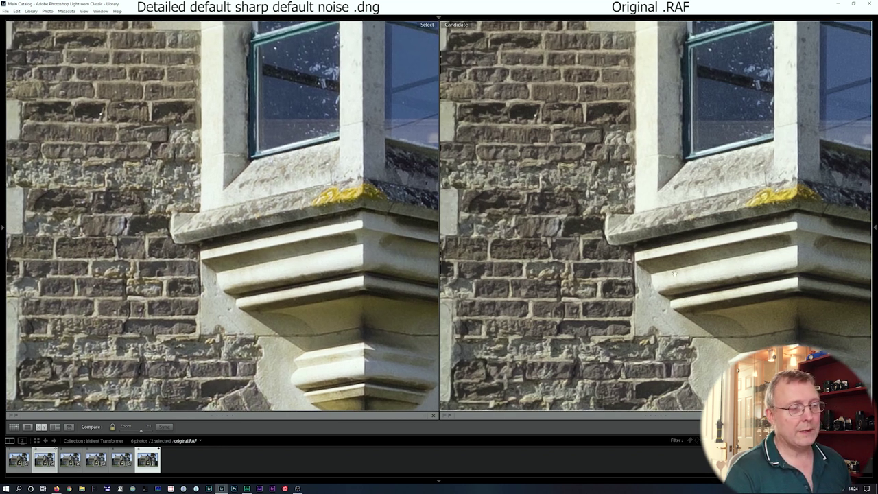
pyautogui.moveTo(318, 324); pyautogui.dragTo(260, 159)
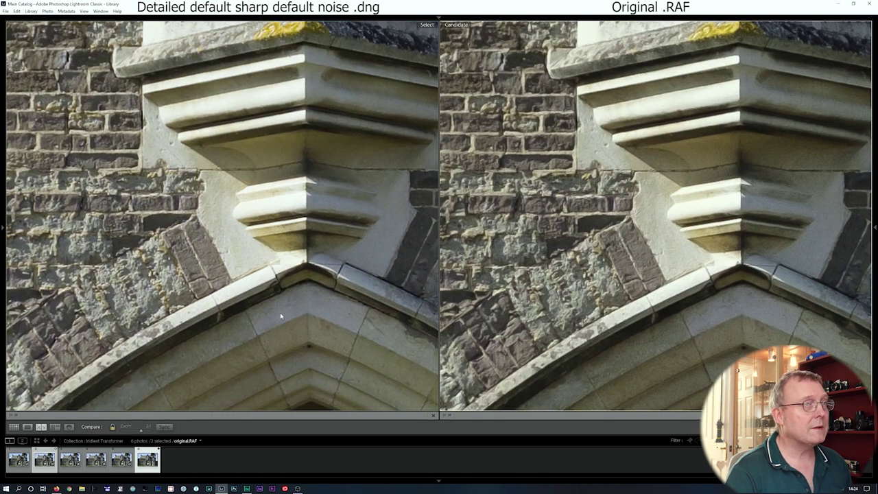
pyautogui.moveTo(282, 316); pyautogui.dragTo(355, 290)
pyautogui.moveTo(361, 322); pyautogui.dragTo(349, 198)
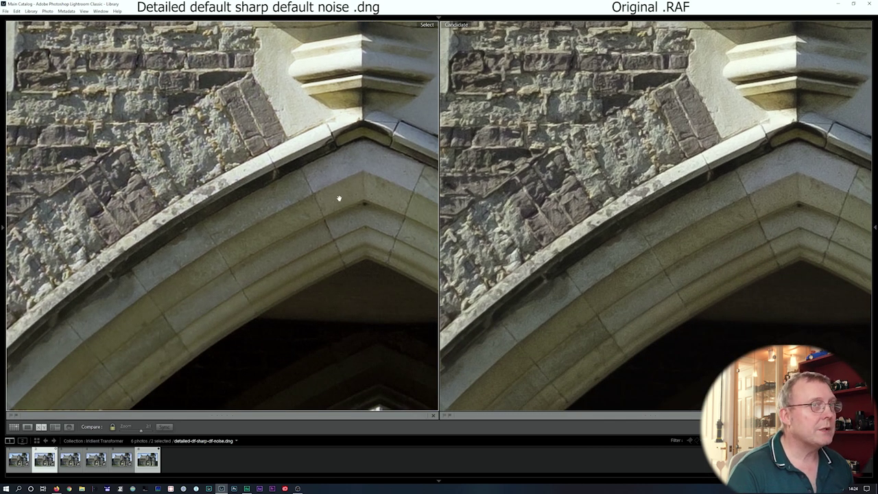
# - Examine the chapel beyond the archway and the wall beside the drainpipe in both versions, and return to the thumbnail grid
pyautogui.moveTo(287, 275); pyautogui.dragTo(287, 158)
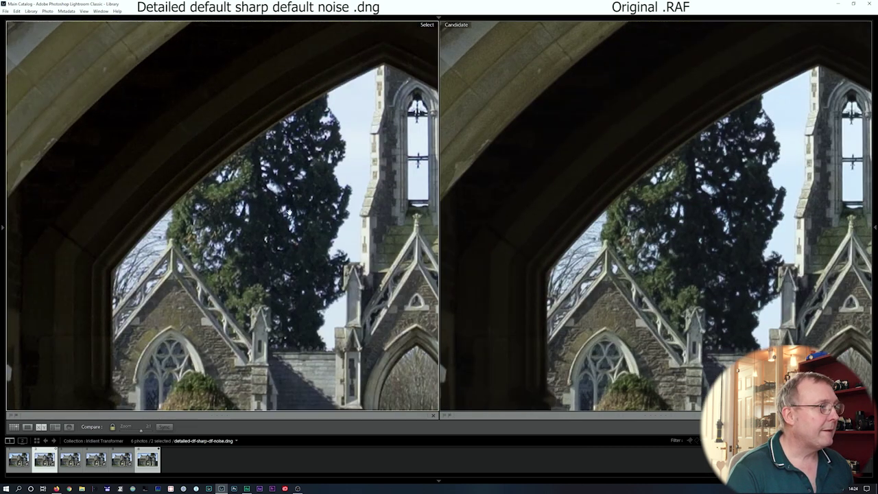
pyautogui.moveTo(317, 285); pyautogui.dragTo(269, 189)
pyautogui.moveTo(327, 262); pyautogui.dragTo(242, 211)
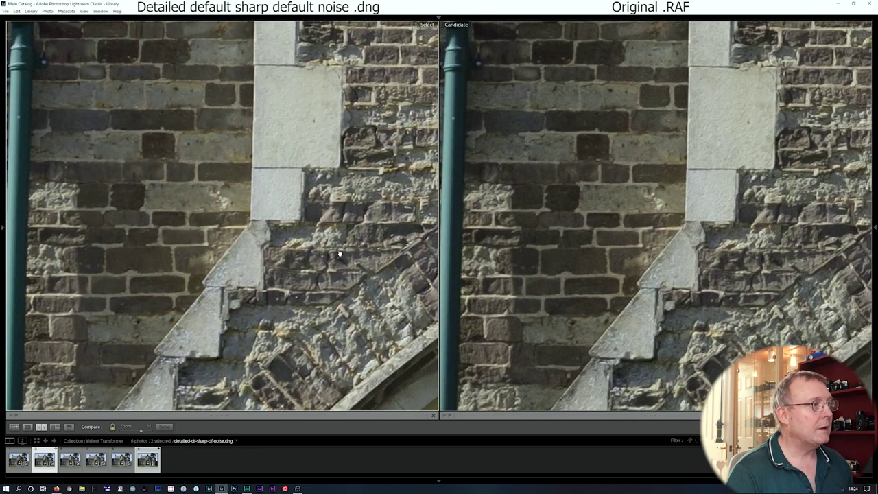
pyautogui.moveTo(341, 253); pyautogui.dragTo(258, 290)
pyautogui.moveTo(319, 285); pyautogui.dragTo(254, 248)
pyautogui.moveTo(321, 286); pyautogui.dragTo(252, 207)
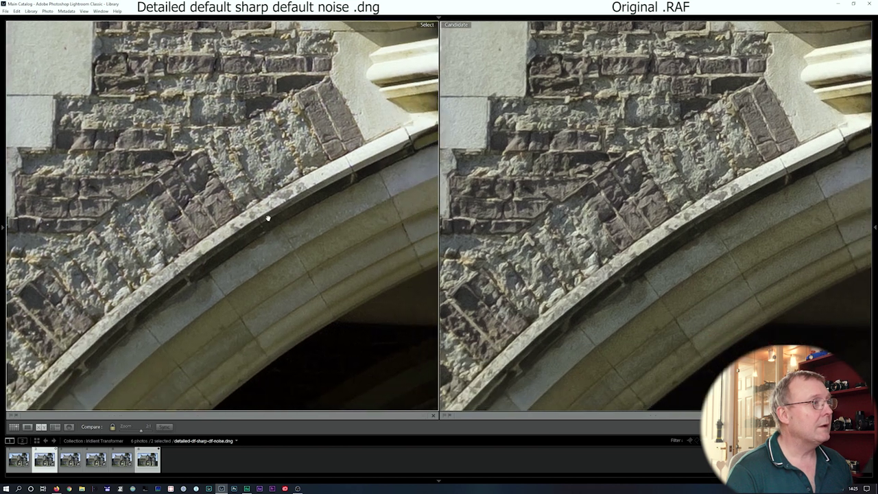
pyautogui.press('g')
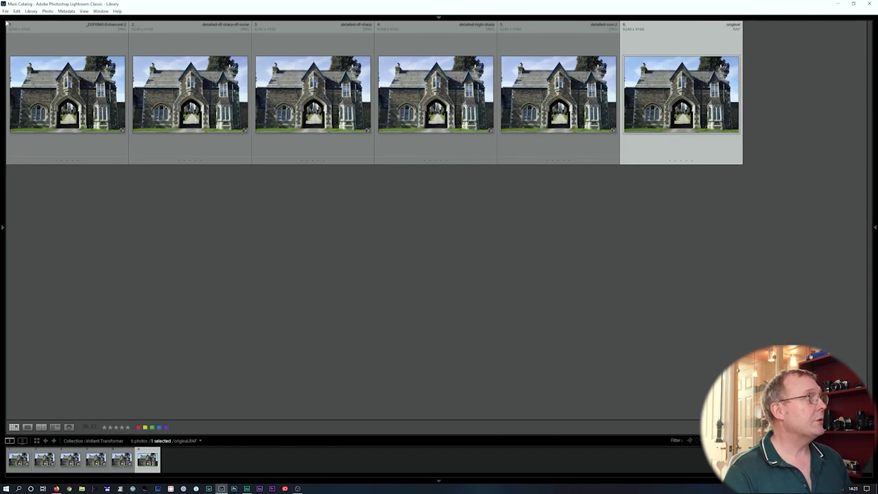
# - Convert the original RAF with Default sharpening and High luminance noise reduction, set X-Transformer's sharpening to High and close the utility
pyautogui.click(5, 11)
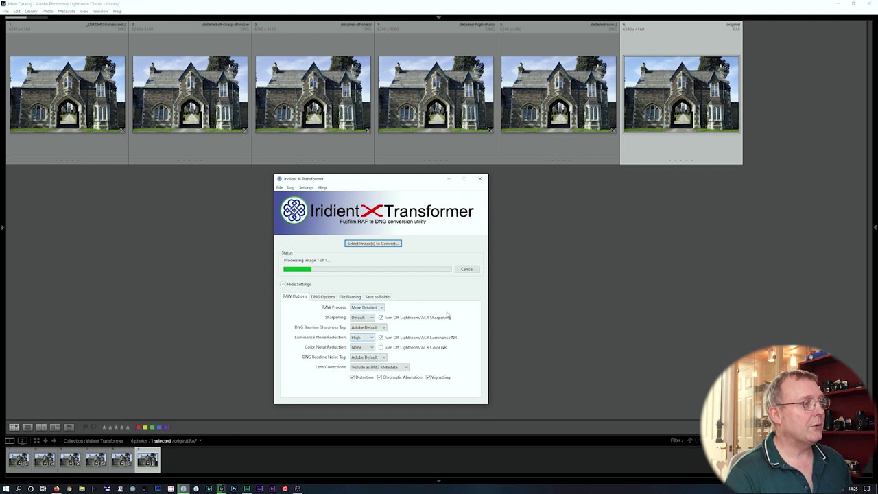
pyautogui.click(372, 319)
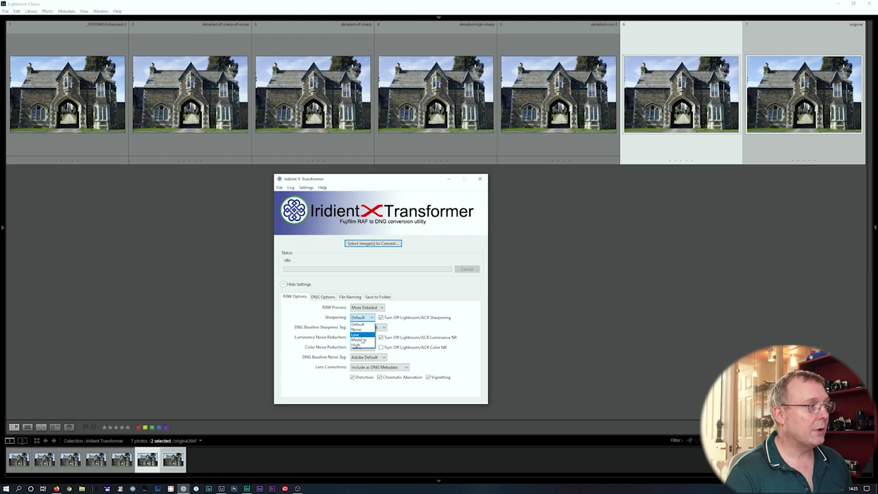
pyautogui.click(364, 345)
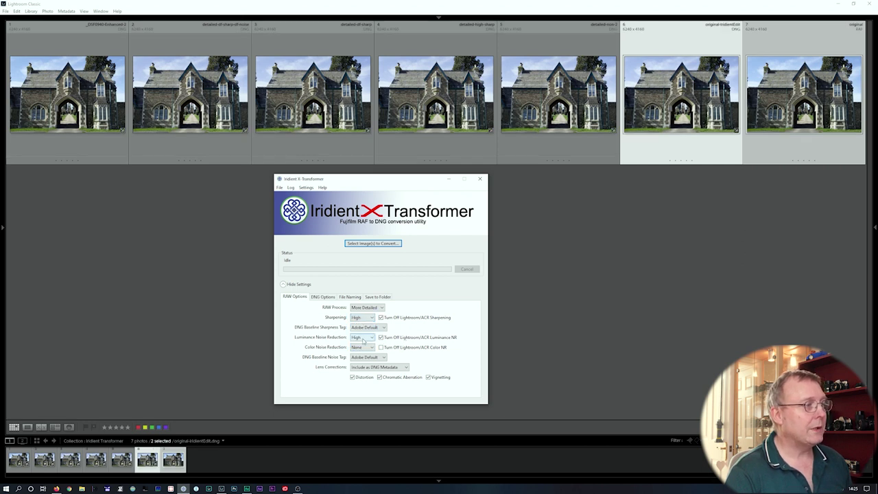
pyautogui.click(481, 180)
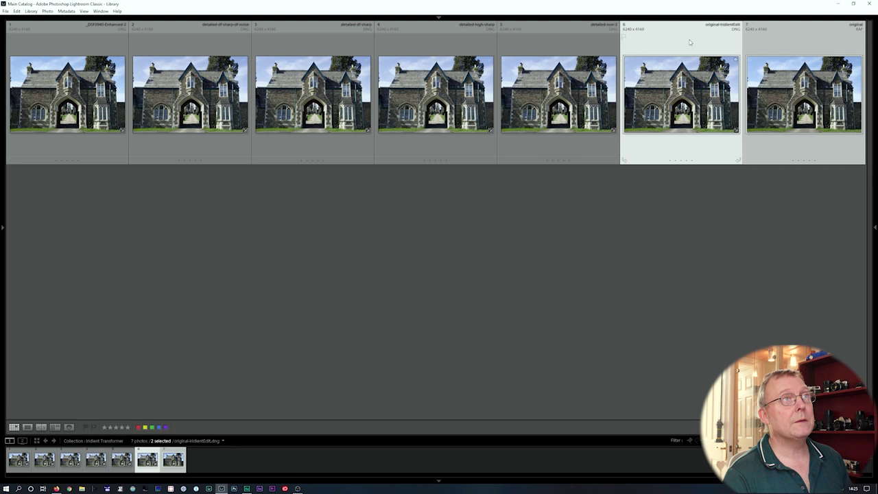
# - Compare detailed-df-sharp-hi-noise.dng with the original RAF side by side, examining the arch edge and the surrounding brickwork up close
pyautogui.keyDown('ctrl'); pyautogui.click(797, 46); pyautogui.keyUp('ctrl')
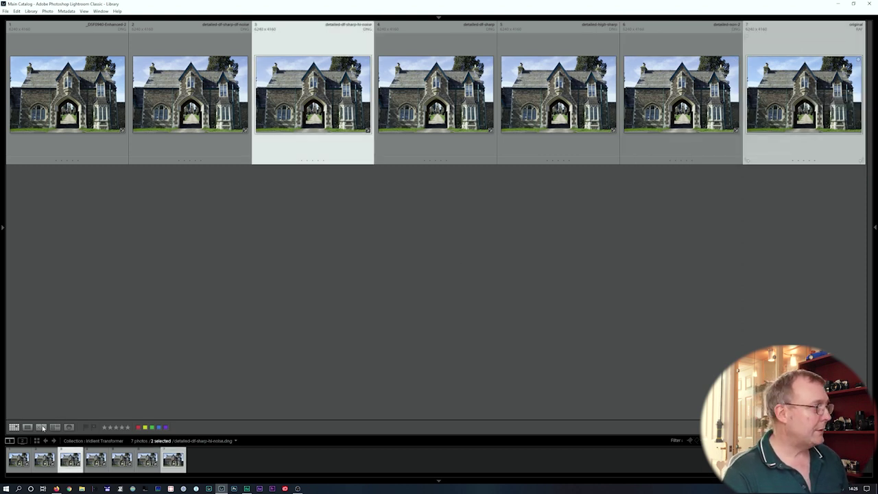
pyautogui.press('c')
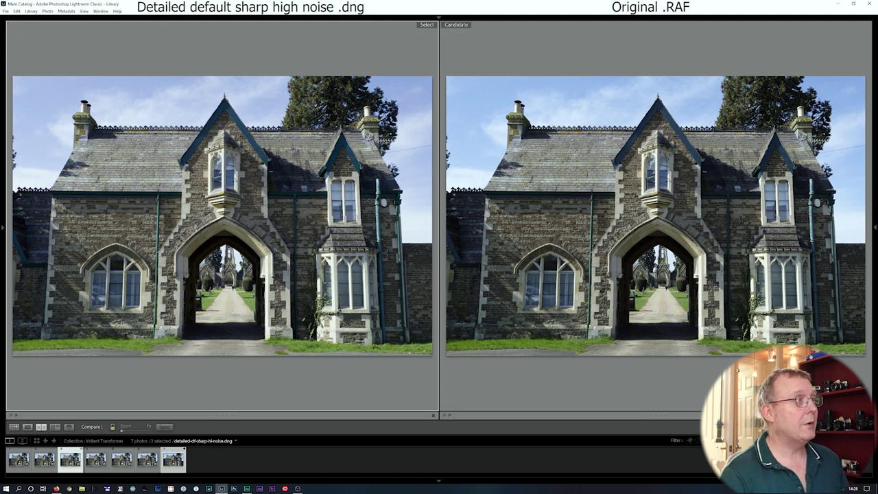
pyautogui.press('z')
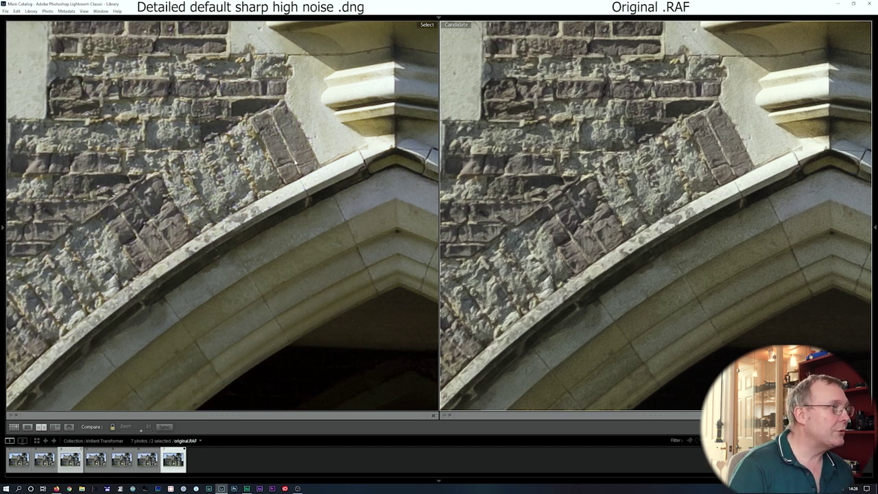
pyautogui.moveTo(573, 176); pyautogui.dragTo(651, 201)
# - Examine the trees, chapel, churchyard path and bell tower seen through the archway in both versions, and return to the thumbnail grid
pyautogui.moveTo(681, 283); pyautogui.dragTo(529, 167)
pyautogui.moveTo(647, 307); pyautogui.dragTo(626, 170)
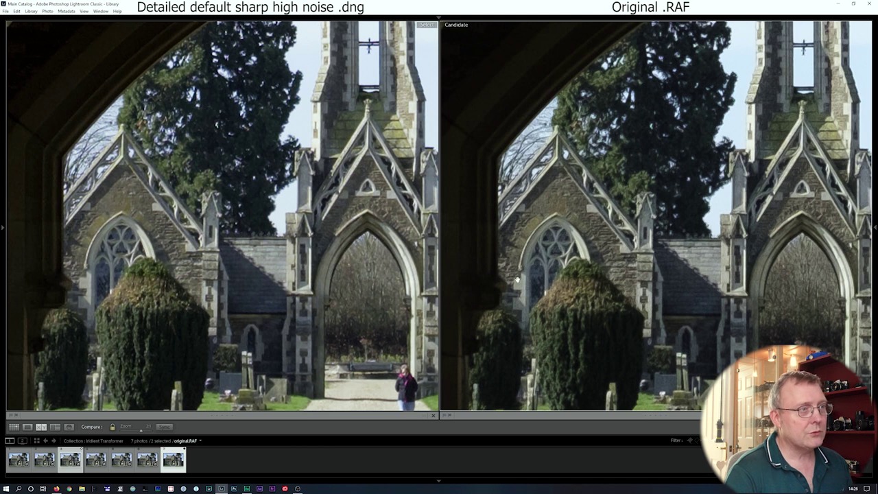
pyautogui.moveTo(631, 275); pyautogui.dragTo(609, 159)
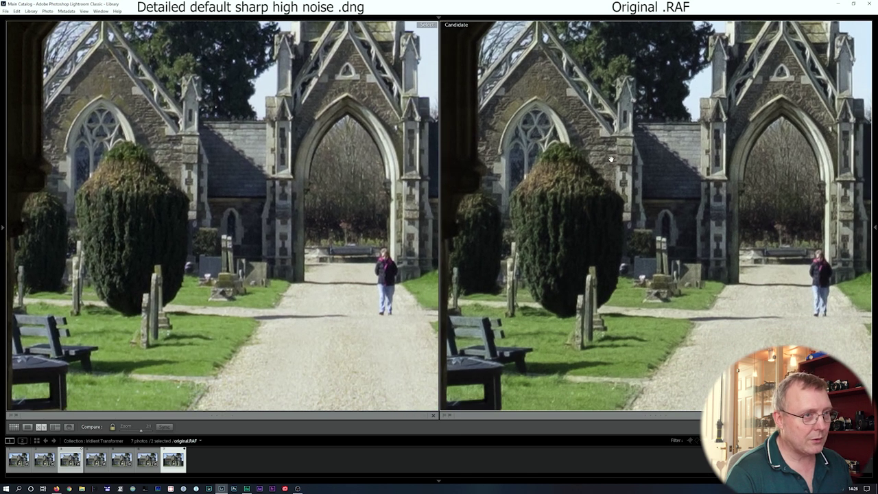
pyautogui.moveTo(629, 258); pyautogui.dragTo(620, 183)
pyautogui.moveTo(571, 341); pyautogui.dragTo(647, 285)
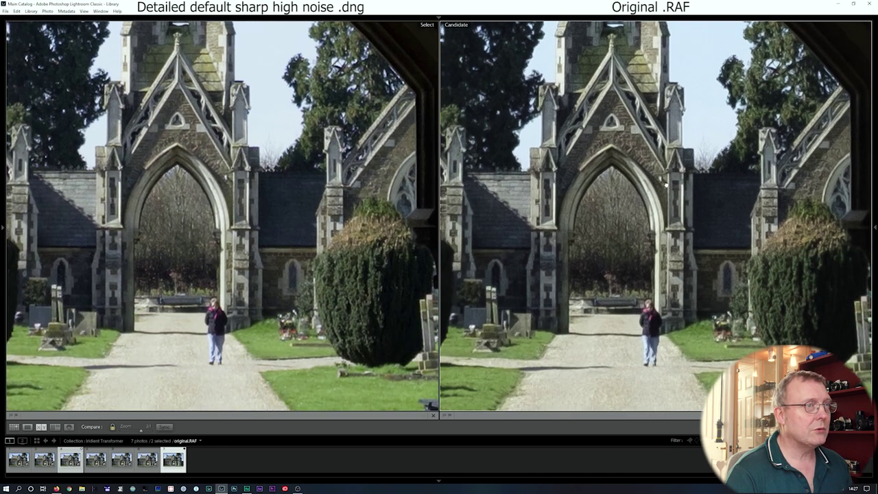
pyautogui.moveTo(666, 185); pyautogui.dragTo(692, 308)
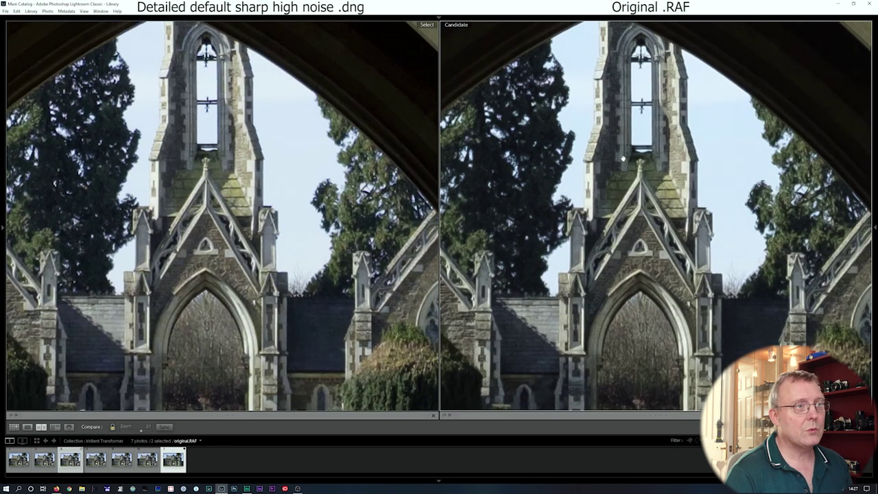
pyautogui.moveTo(618, 179); pyautogui.dragTo(665, 343)
pyautogui.moveTo(629, 205); pyautogui.dragTo(654, 337)
pyautogui.moveTo(593, 213); pyautogui.dragTo(595, 353)
pyautogui.moveTo(636, 181); pyautogui.dragTo(637, 362)
pyautogui.moveTo(641, 132); pyautogui.dragTo(626, 355)
pyautogui.moveTo(633, 243); pyautogui.dragTo(651, 311)
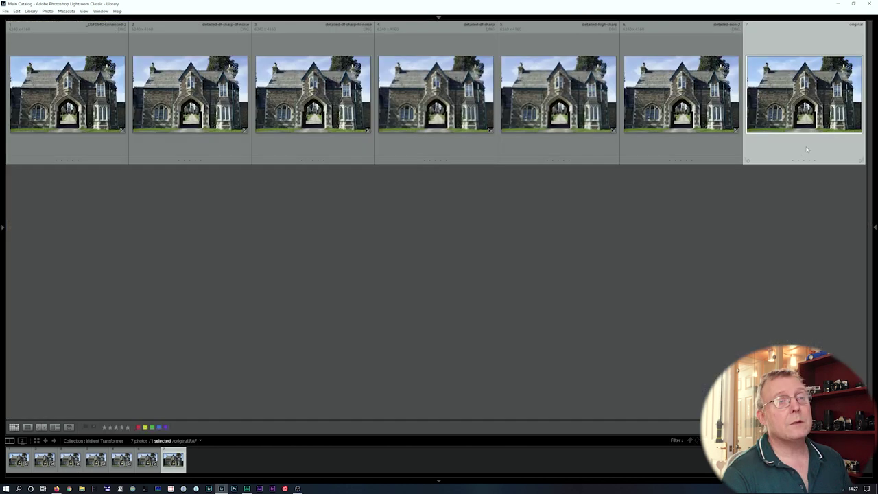
# - Convert the original RAF to DNG with Iridient X-Transformer, using High sharpening and High luminance noise reduction
pyautogui.click(6, 11)
pyautogui.moveTo(27, 154)
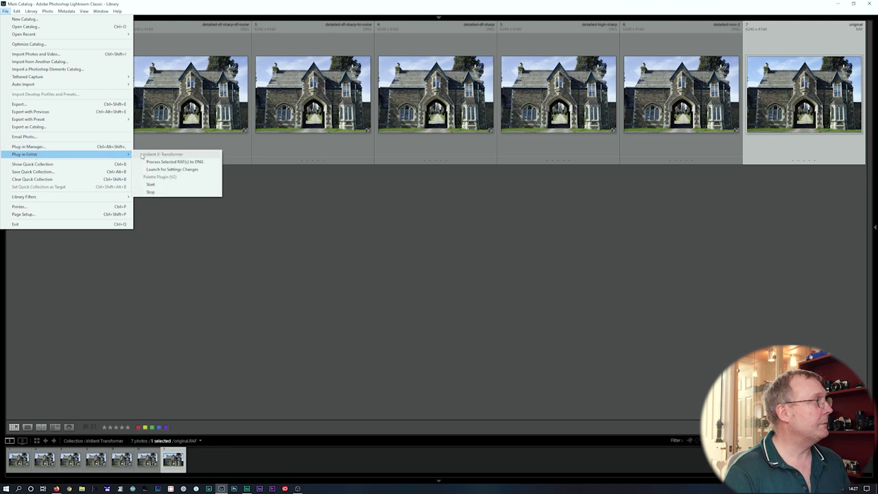
pyautogui.click(172, 160)
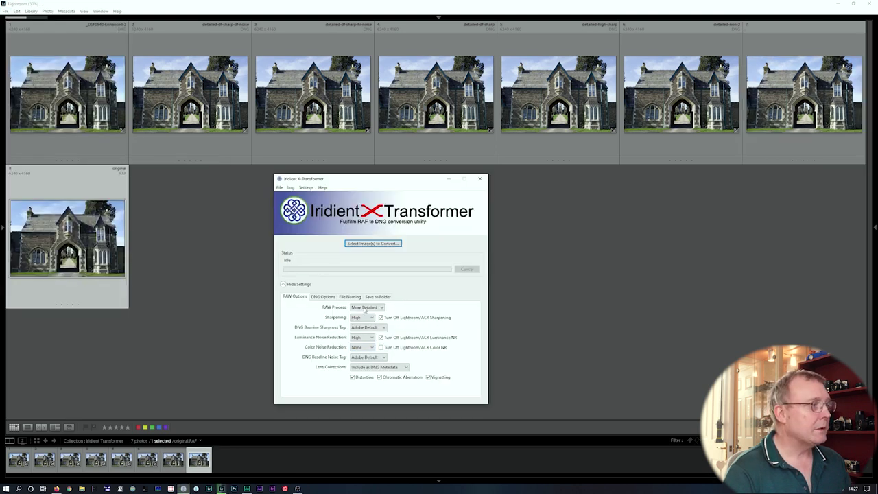
# - Set X-Transformer's RAW process to Smoother with sharpening and luminance noise reduction both at None, and close the utility
pyautogui.click(377, 308)
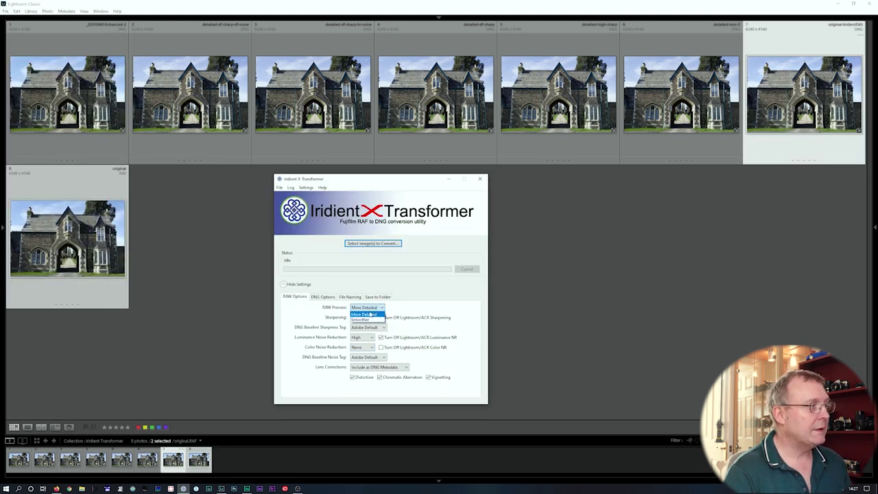
pyautogui.click(366, 320)
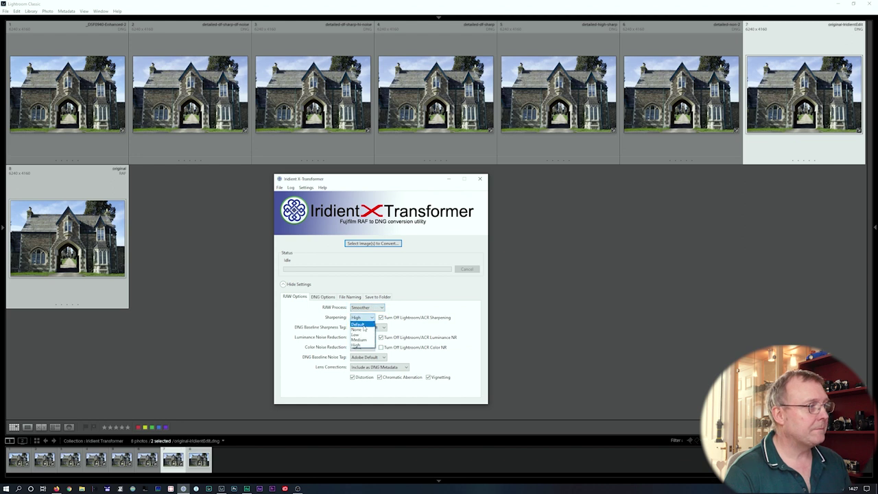
pyautogui.click(361, 331)
pyautogui.click(362, 337)
pyautogui.click(359, 350)
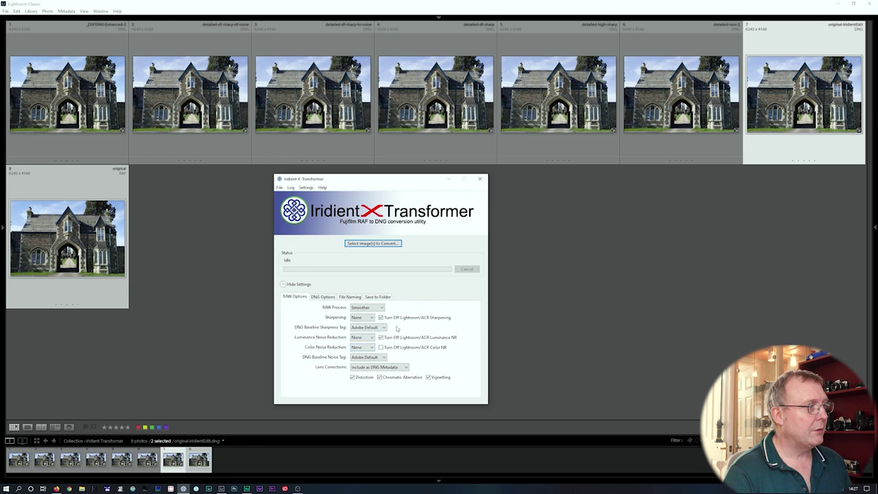
pyautogui.click(480, 180)
# - Compare detailed-hi-sharp-hi-noise.dng with the original RAF side by side, examining the arch edge, brickwork and projecting window up close
pyautogui.keyDown('ctrl'); pyautogui.click(66, 192); pyautogui.keyUp('ctrl')
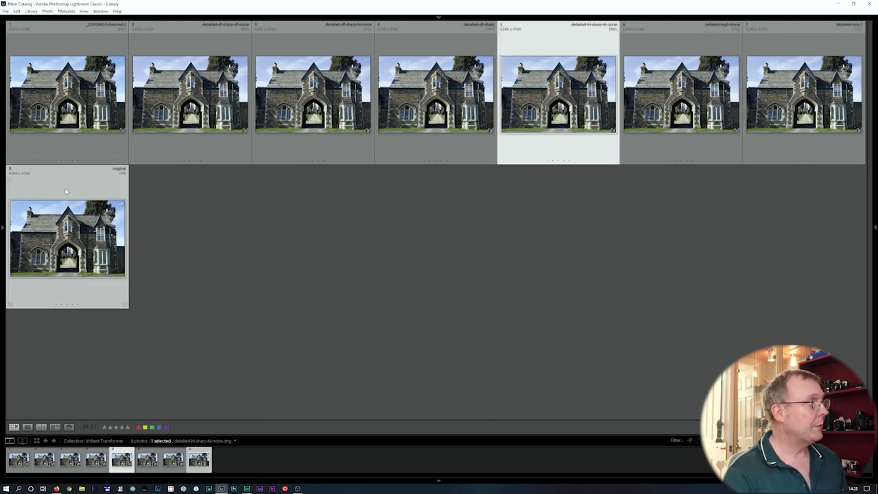
pyautogui.click(41, 427)
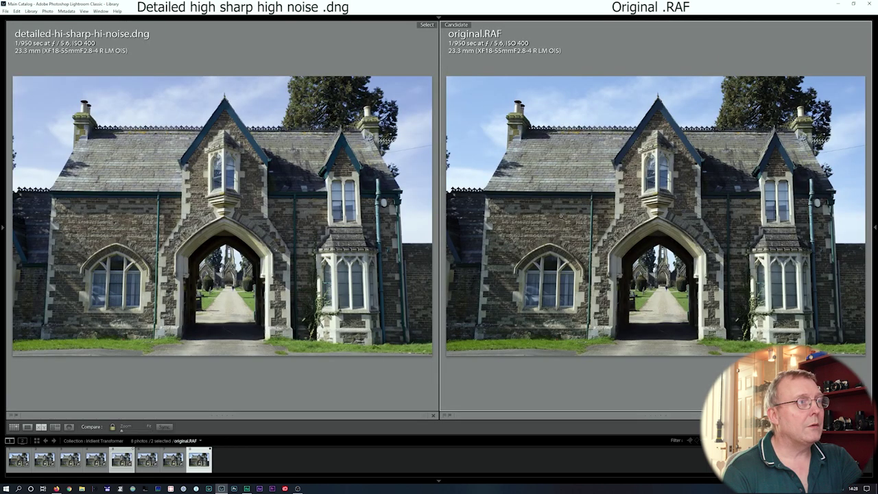
pyautogui.click(644, 225)
pyautogui.moveTo(641, 170)
pyautogui.mouseDown()
pyautogui.moveTo(649, 200)
pyautogui.moveTo(664, 214)
pyautogui.moveTo(650, 169)
pyautogui.mouseUp()
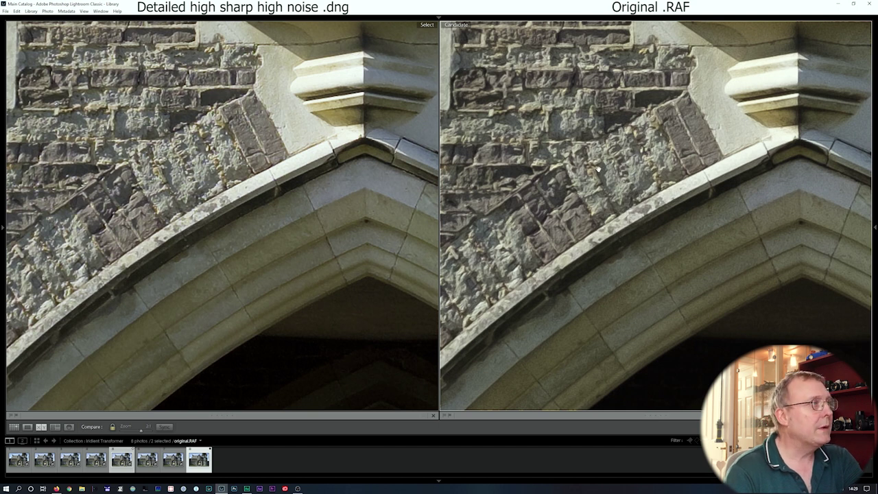
pyautogui.moveTo(617, 123); pyautogui.dragTo(642, 307)
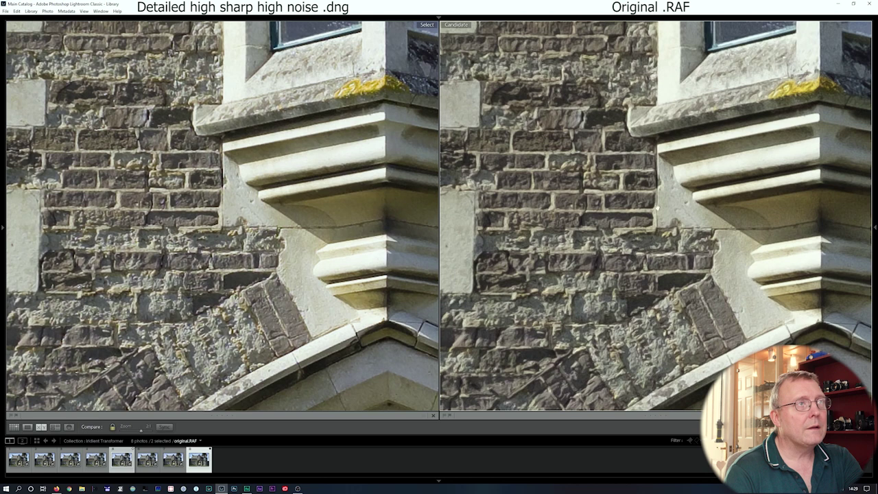
pyautogui.moveTo(657, 203); pyautogui.dragTo(639, 294)
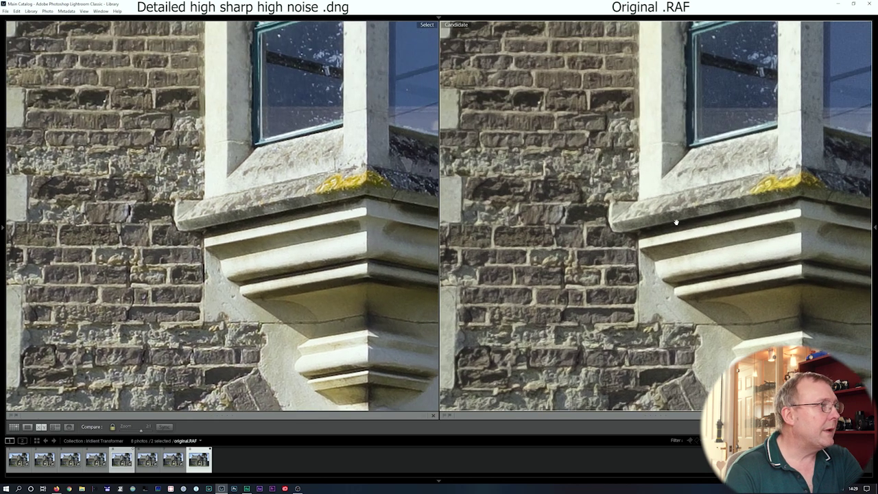
pyautogui.moveTo(607, 277); pyautogui.dragTo(635, 331)
pyautogui.moveTo(693, 273); pyautogui.dragTo(580, 332)
# - Examine the trees, chapel, clipped yews, gravestones and path seen through the archway in both versions
pyautogui.moveTo(667, 267); pyautogui.dragTo(654, 114)
pyautogui.moveTo(669, 295); pyautogui.dragTo(673, 131)
pyautogui.moveTo(683, 356); pyautogui.dragTo(686, 170)
pyautogui.moveTo(676, 330); pyautogui.dragTo(659, 44)
pyautogui.moveTo(569, 211); pyautogui.dragTo(647, 221)
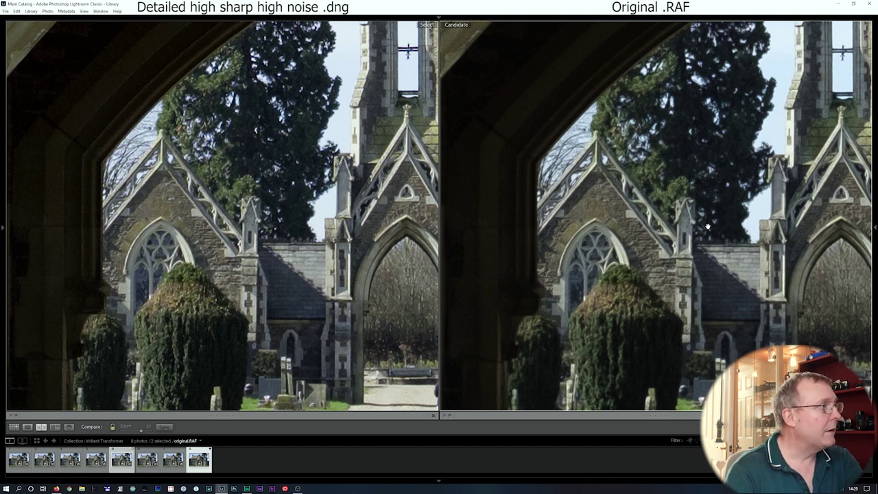
pyautogui.moveTo(661, 298); pyautogui.dragTo(670, 165)
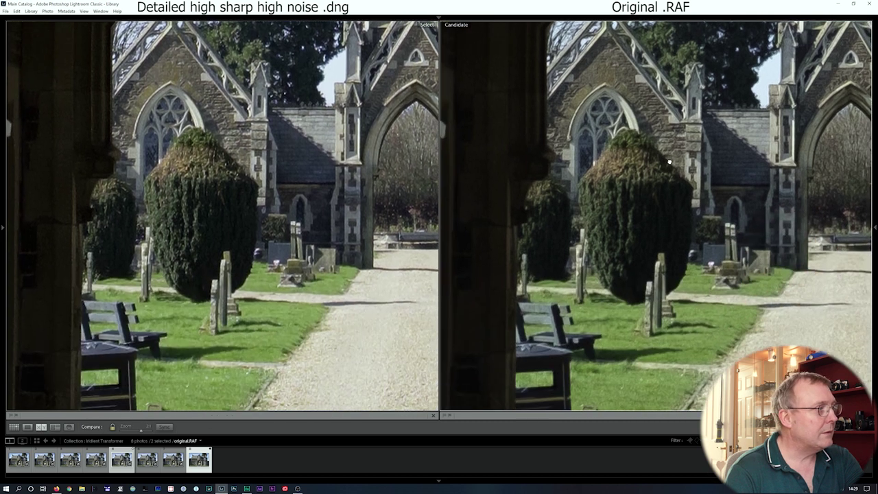
pyautogui.moveTo(675, 245); pyautogui.dragTo(644, 171)
# - Examine the carved head, the stone pillar beside the archway, and the grass and tarmac at its base in both versions
pyautogui.moveTo(666, 212); pyautogui.dragTo(322, 296)
pyautogui.moveTo(636, 262); pyautogui.dragTo(541, 341)
pyautogui.moveTo(650, 304); pyautogui.dragTo(582, 282)
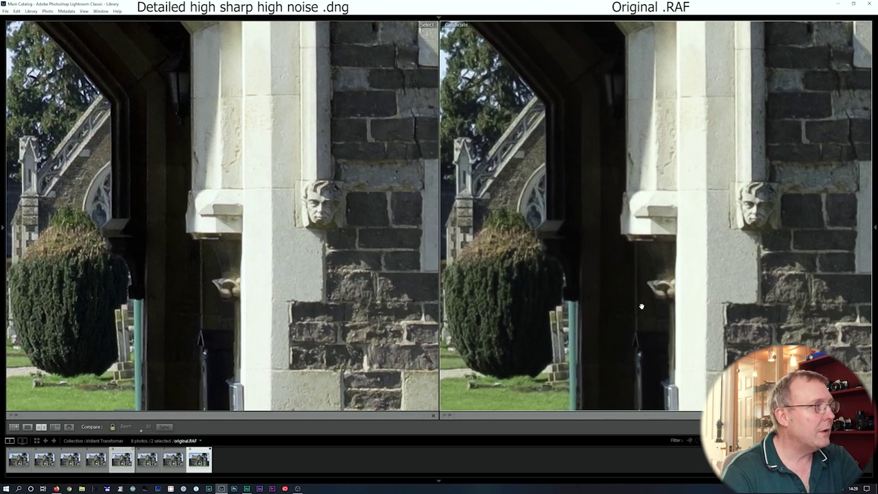
pyautogui.moveTo(628, 302); pyautogui.dragTo(581, 245)
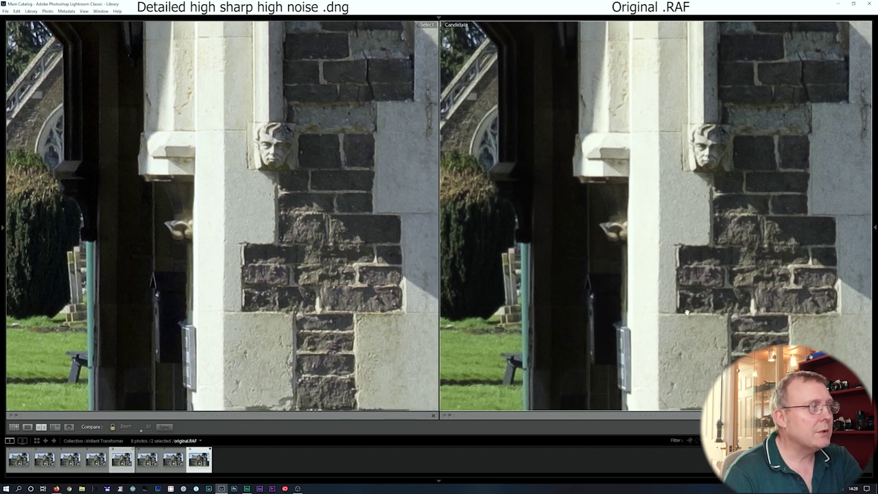
pyautogui.moveTo(691, 324); pyautogui.dragTo(710, 184)
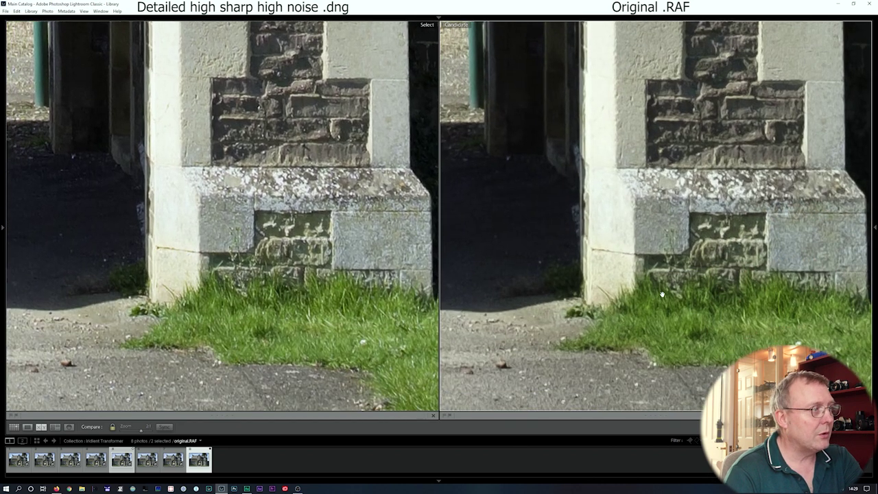
pyautogui.moveTo(663, 288); pyautogui.dragTo(684, 199)
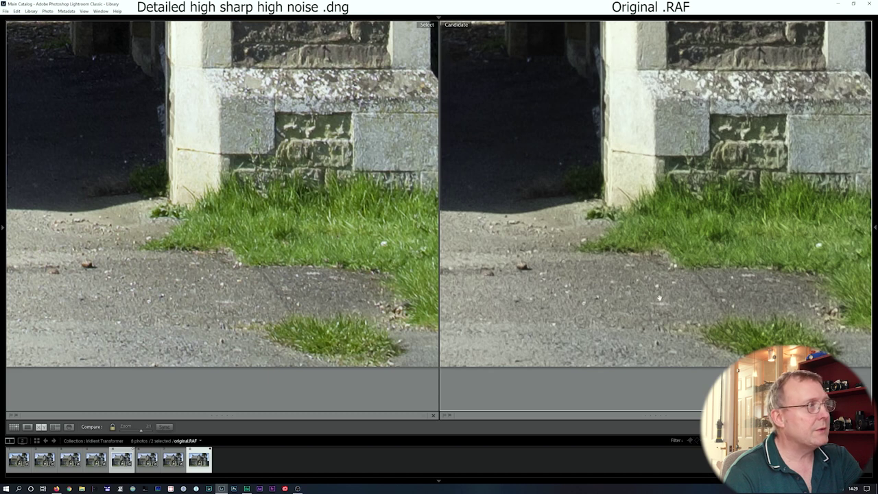
# - Examine the shaded stonework along the arch up to its apex in both versions, and return to the thumbnail grid
pyautogui.moveTo(582, 131); pyautogui.dragTo(678, 389)
pyautogui.moveTo(684, 223); pyautogui.dragTo(722, 354)
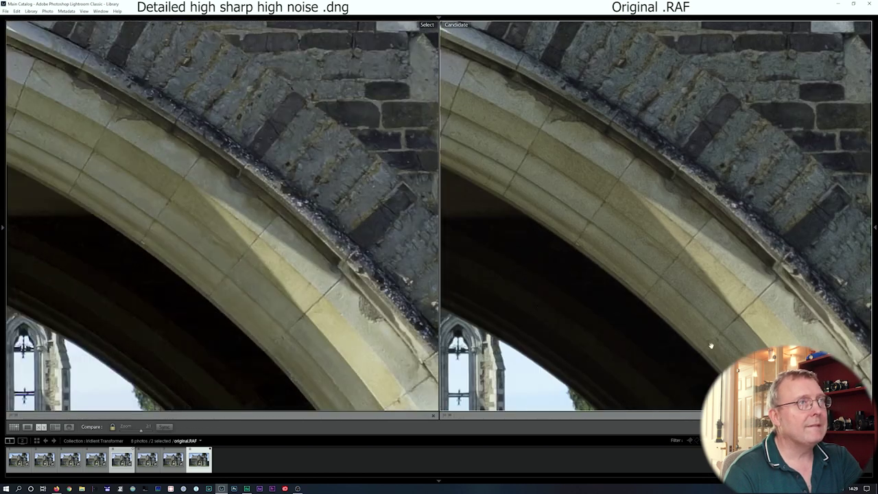
pyautogui.moveTo(536, 305); pyautogui.dragTo(657, 345)
pyautogui.moveTo(621, 275); pyautogui.dragTo(639, 313)
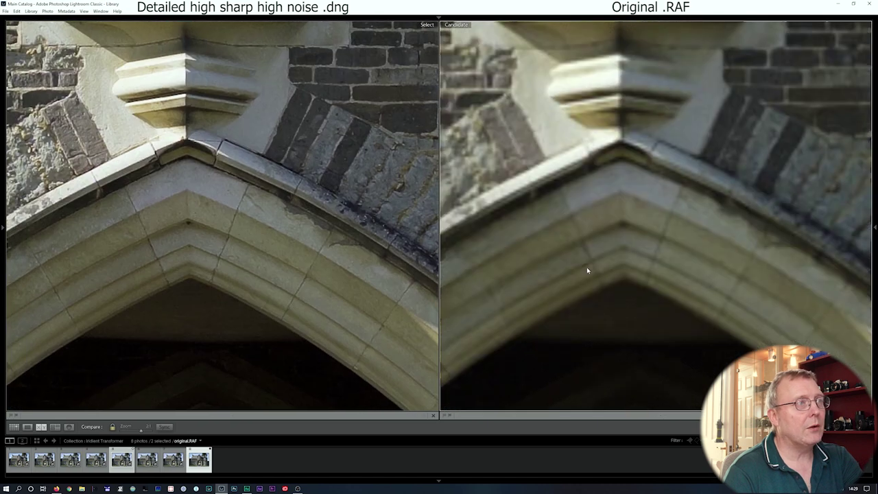
pyautogui.click(586, 268)
pyautogui.click(14, 427)
# - Convert the original RAF to DNG with Iridient X-Transformer's Smoother process, using no sharpening and no luminance noise reduction
pyautogui.click(74, 297)
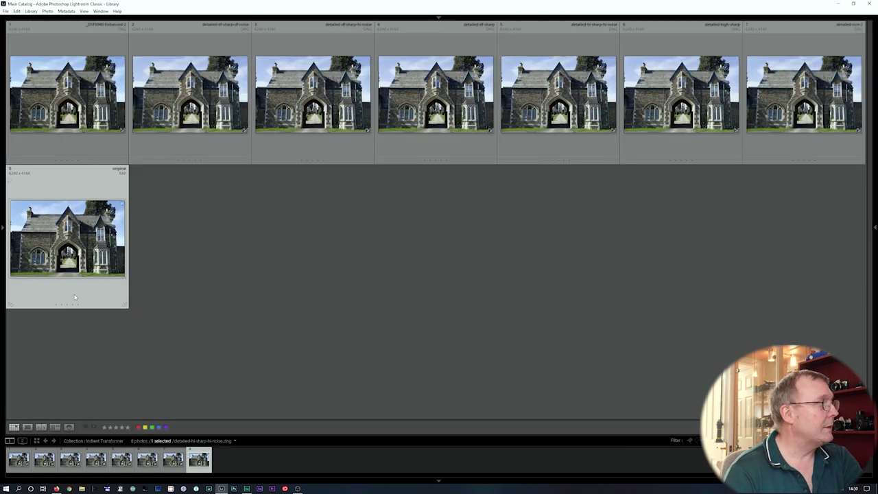
pyautogui.click(5, 12)
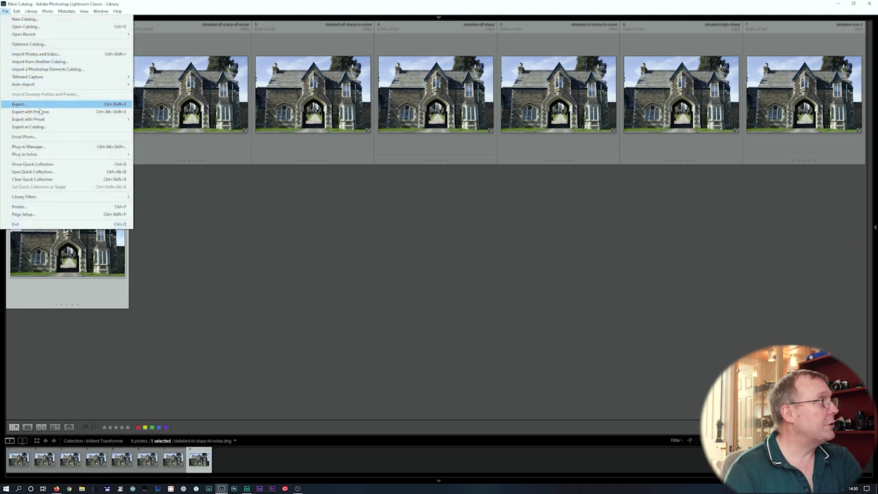
pyautogui.click(43, 136)
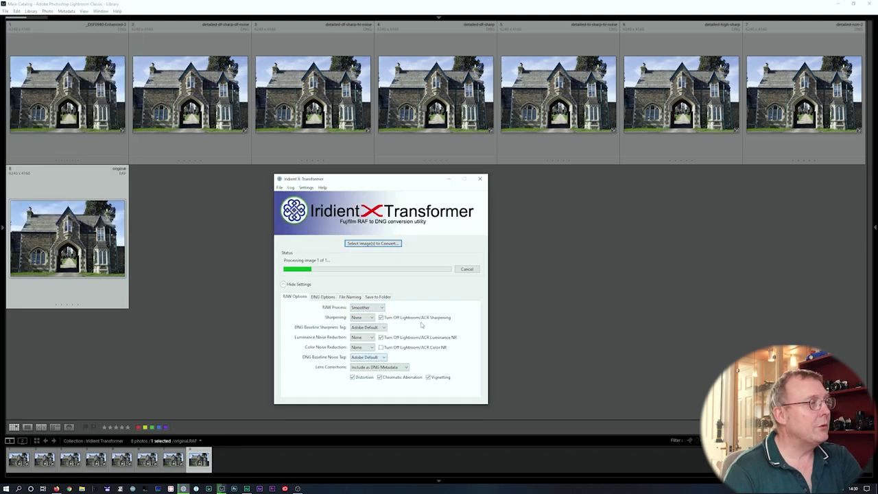
# - Set X-Transformer's sharpening to Default, keeping the Smoother process and luminance noise reduction at None
pyautogui.click(369, 318)
pyautogui.click(368, 324)
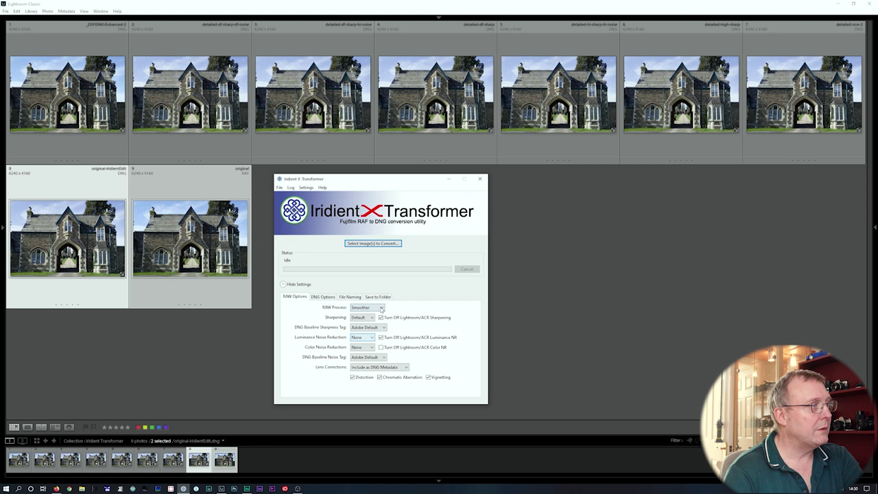
pyautogui.click(377, 296)
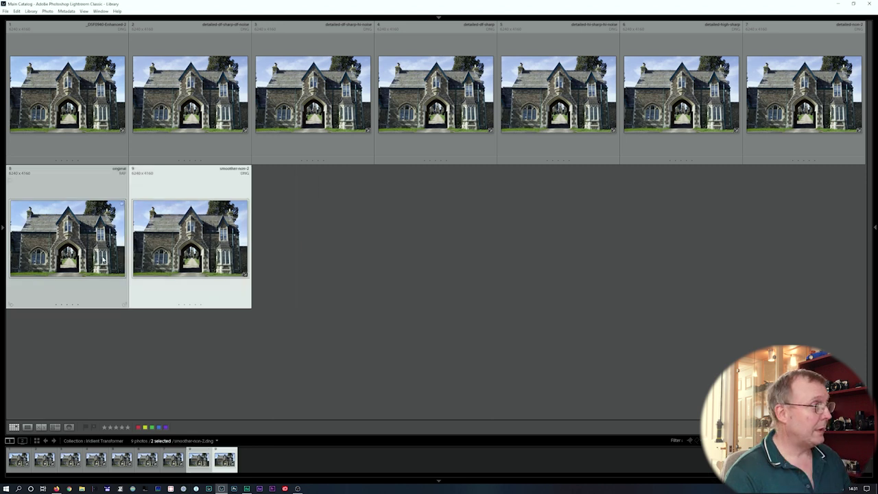
# - Compare smoother-non-2.dng with the original RAF side by side, examining the brickwork, projecting window and arch edge, and return to the thumbnail grid
pyautogui.click(42, 428)
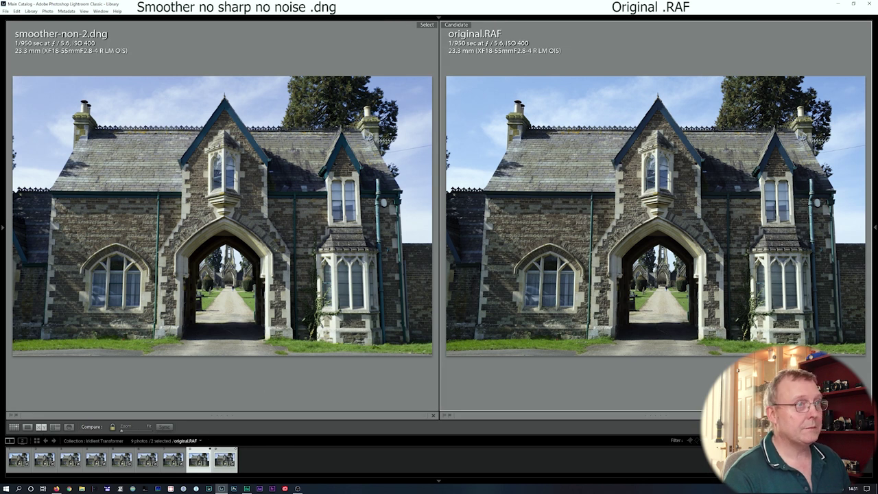
pyautogui.click(650, 225)
pyautogui.moveTo(625, 127); pyautogui.dragTo(634, 323)
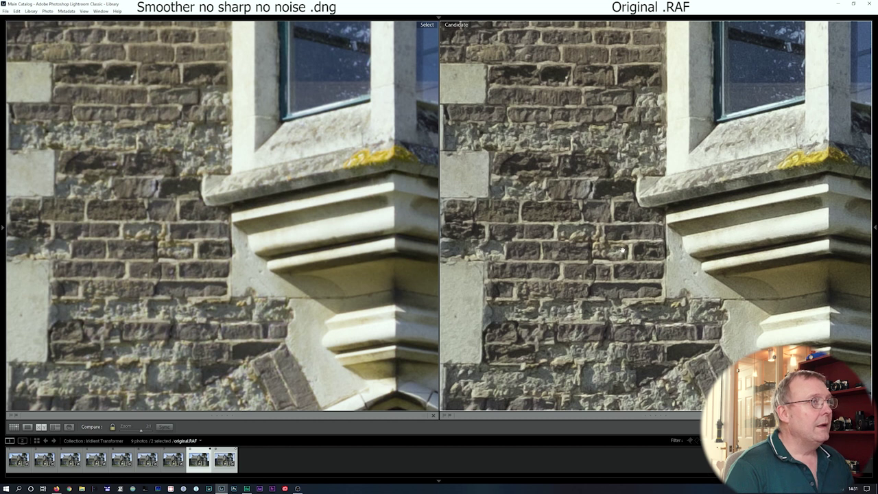
pyautogui.moveTo(615, 223); pyautogui.dragTo(633, 256)
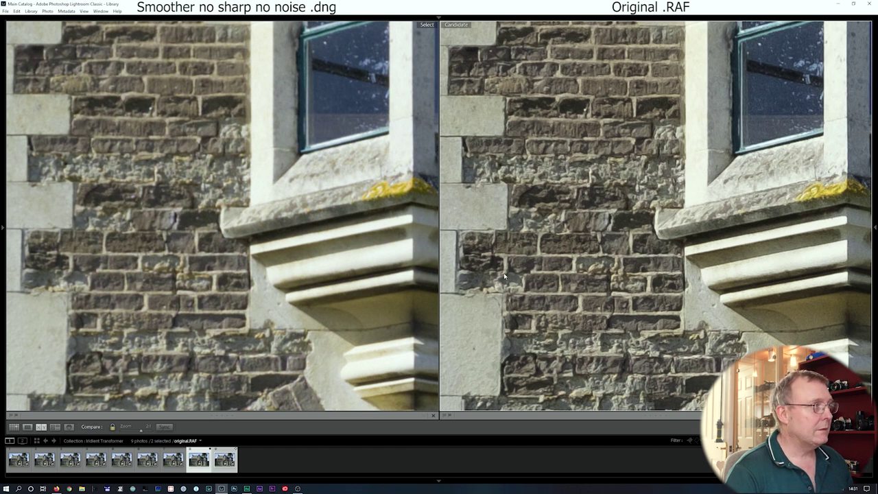
pyautogui.moveTo(616, 330); pyautogui.dragTo(623, 236)
pyautogui.moveTo(547, 349); pyautogui.dragTo(492, 261)
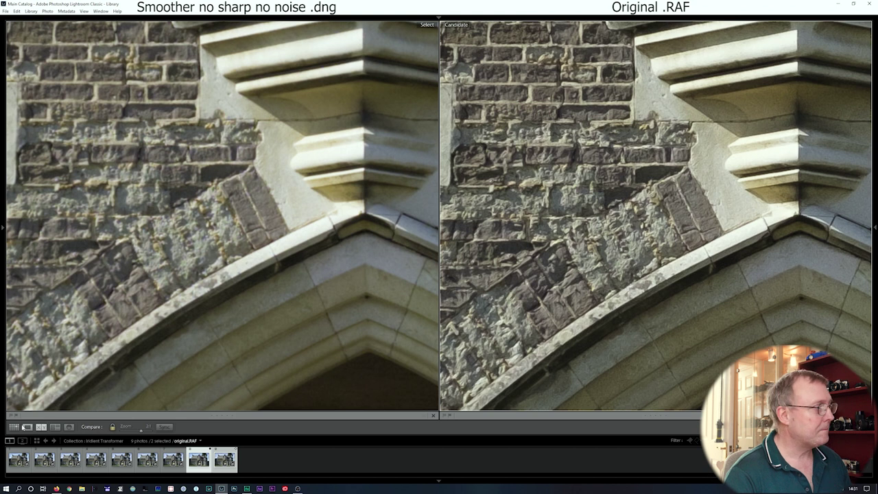
pyautogui.click(14, 427)
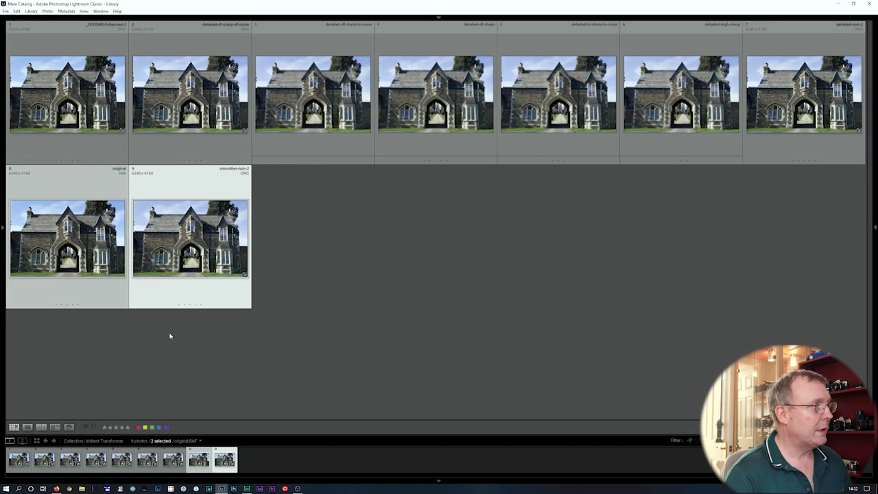
# - Compare smoother-non-2.dng with detailed-non-2.dng side by side, examining the brickwork and arch edge, and return to the thumbnail grid
pyautogui.click(192, 289)
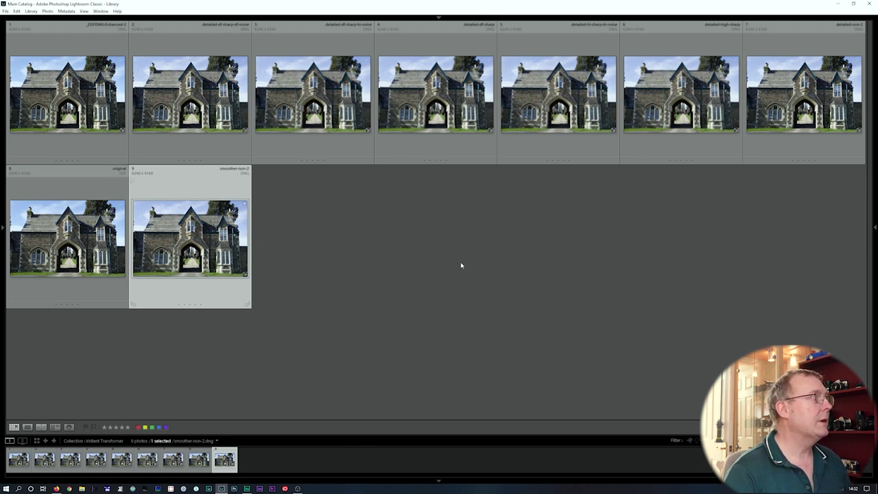
pyautogui.keyDown('ctrl'); pyautogui.click(782, 144); pyautogui.keyUp('ctrl')
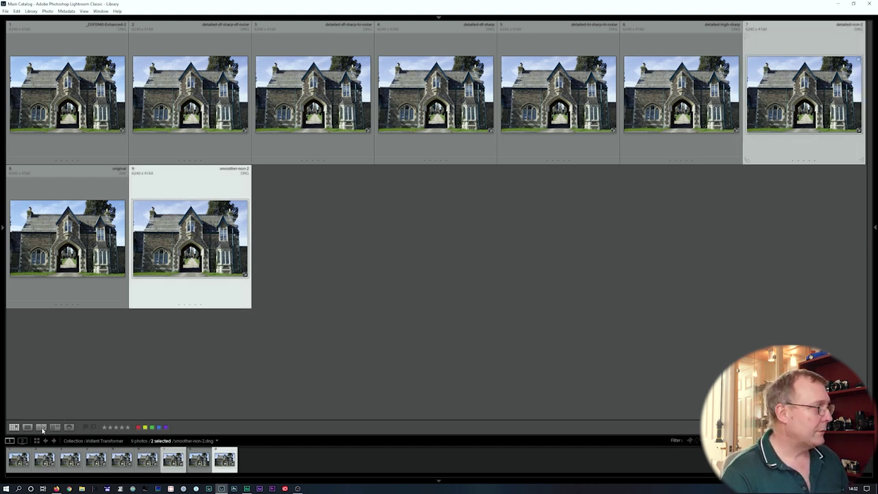
pyautogui.press('c')
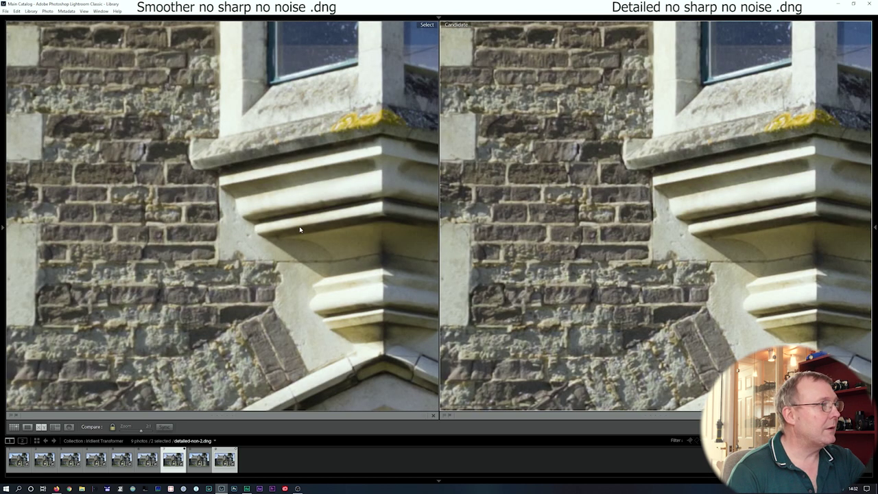
pyautogui.moveTo(639, 308); pyautogui.dragTo(594, 246)
pyautogui.moveTo(608, 376); pyautogui.dragTo(666, 197)
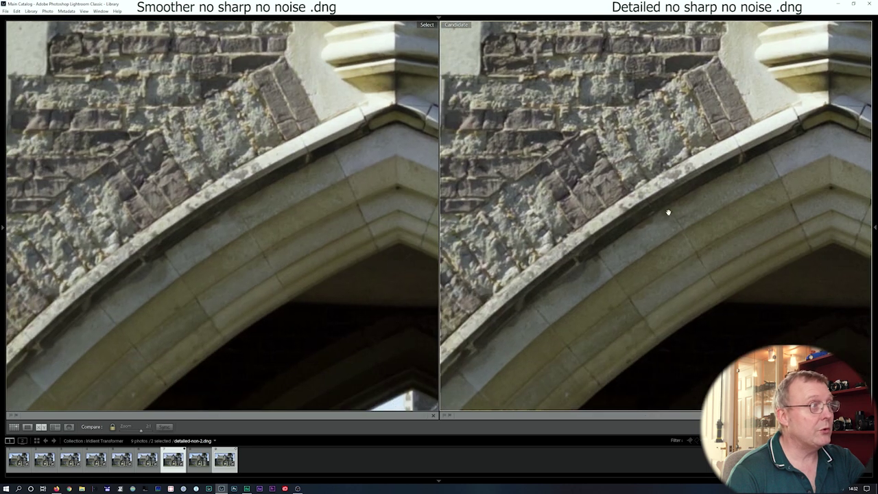
pyautogui.moveTo(564, 278); pyautogui.dragTo(647, 264)
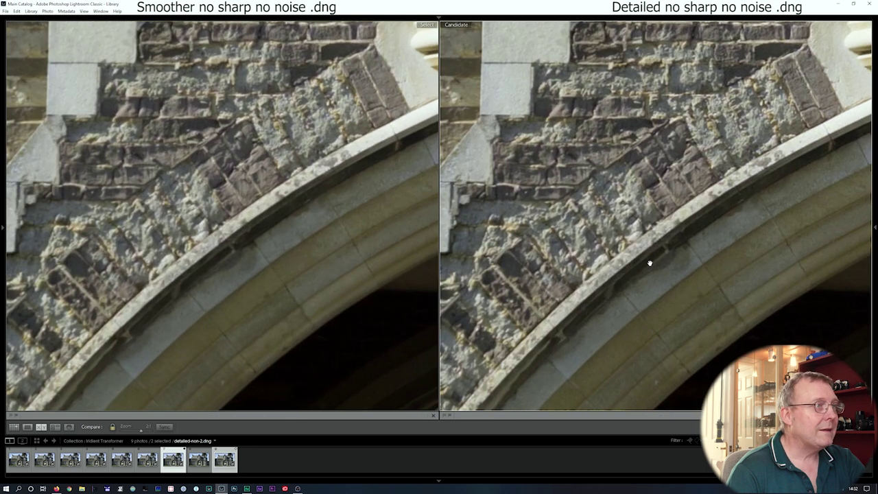
pyautogui.click(596, 252)
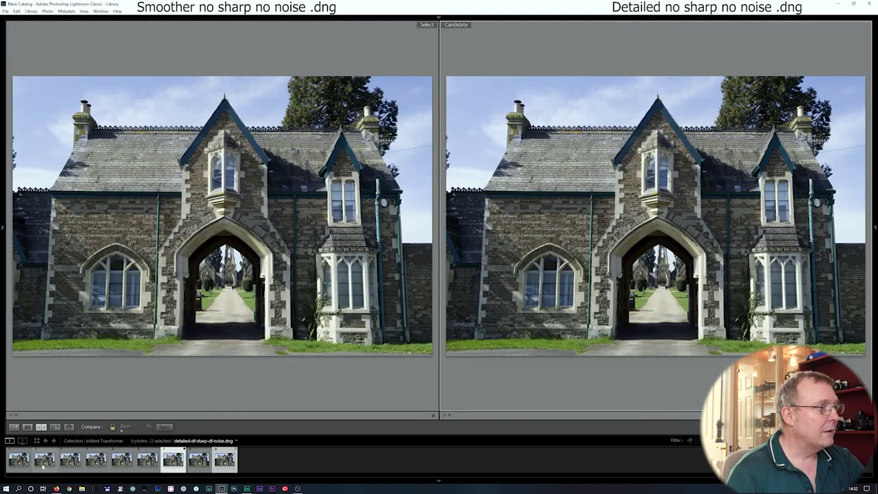
pyautogui.click(14, 427)
# - Convert the original RAF to DNG with Iridient X-Transformer's Smoother process, using Default sharpening and no luminance noise reduction
pyautogui.click(74, 294)
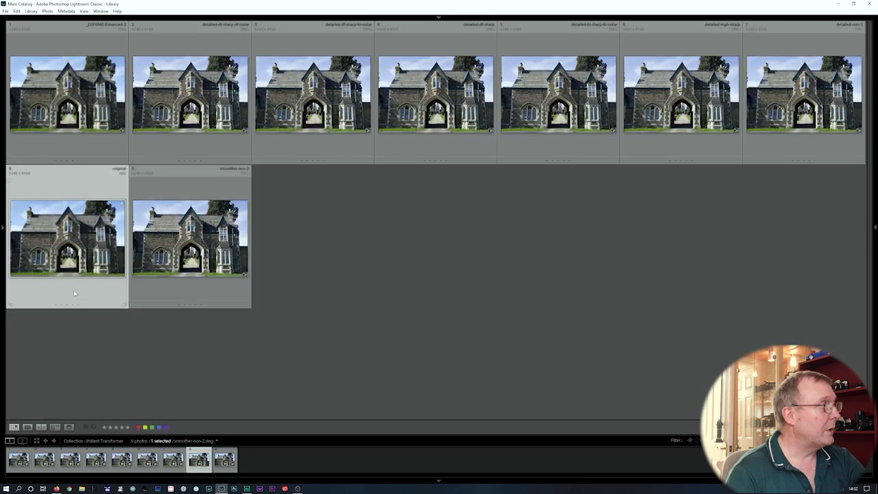
pyautogui.click(6, 11)
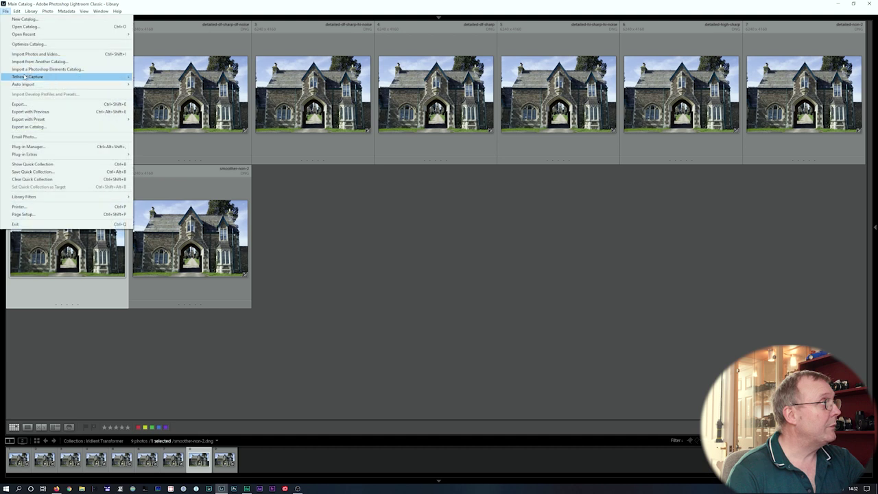
pyautogui.click(41, 139)
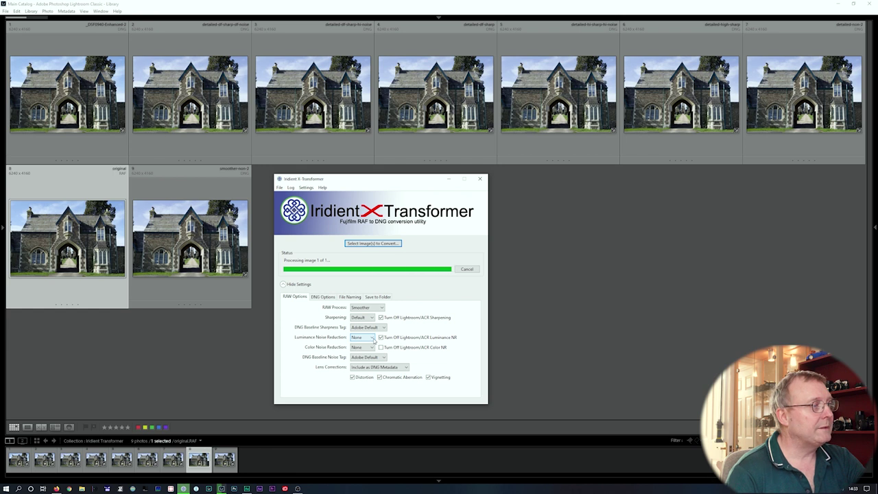
# - Set X-Transformer's sharpening to High, keeping the Smoother process and luminance noise reduction at None
pyautogui.click(362, 317)
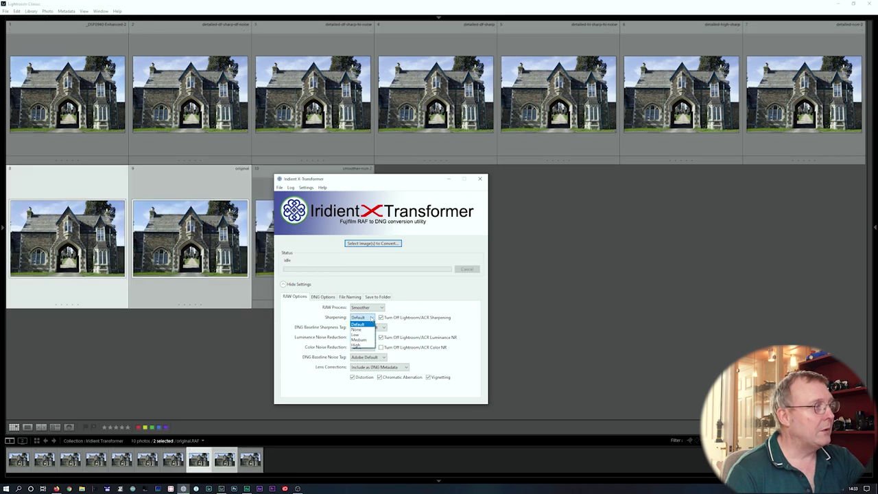
pyautogui.click(362, 347)
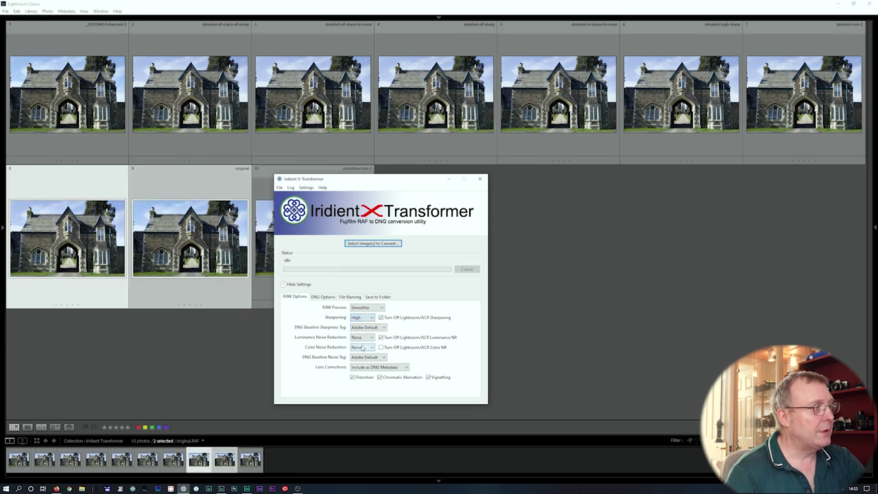
pyautogui.click(377, 296)
# - Compare smoother-df-shrp-non-noise.dng with the original RAF side by side, examining the arch edge, brickwork and projecting window
pyautogui.click(153, 325)
pyautogui.keyDown('ctrl'); pyautogui.click(77, 289); pyautogui.keyUp('ctrl')
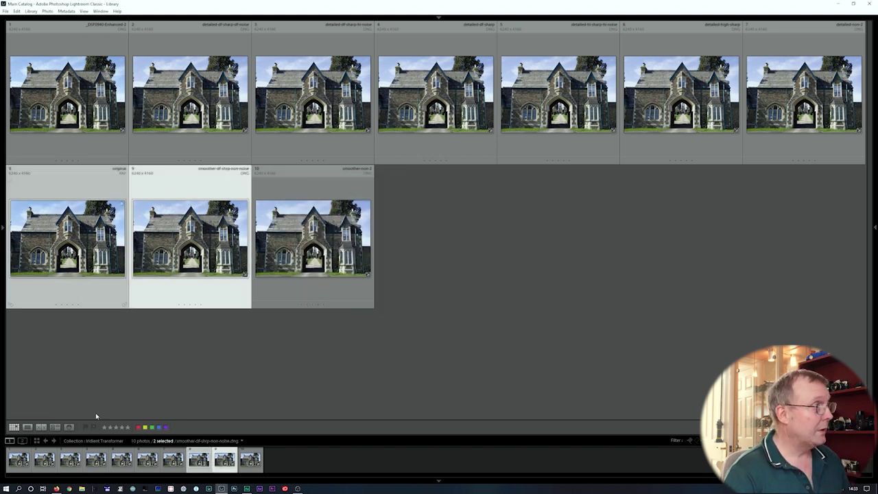
pyautogui.click(41, 426)
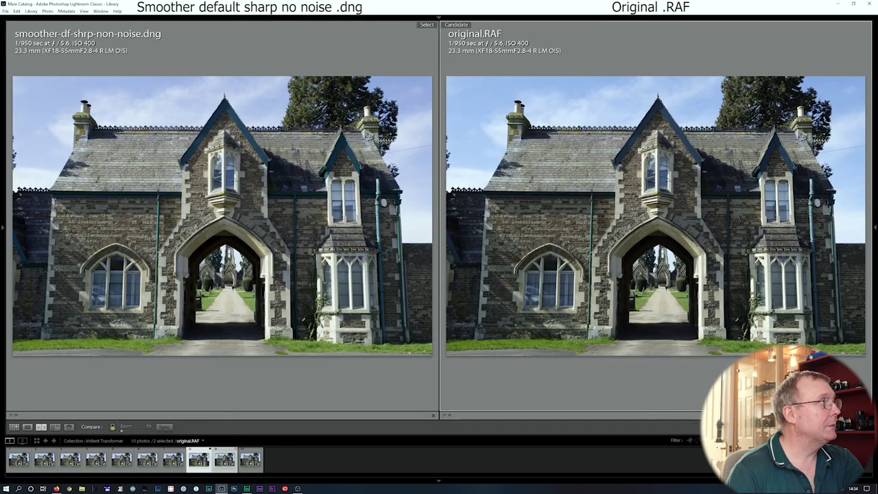
pyautogui.click(639, 220)
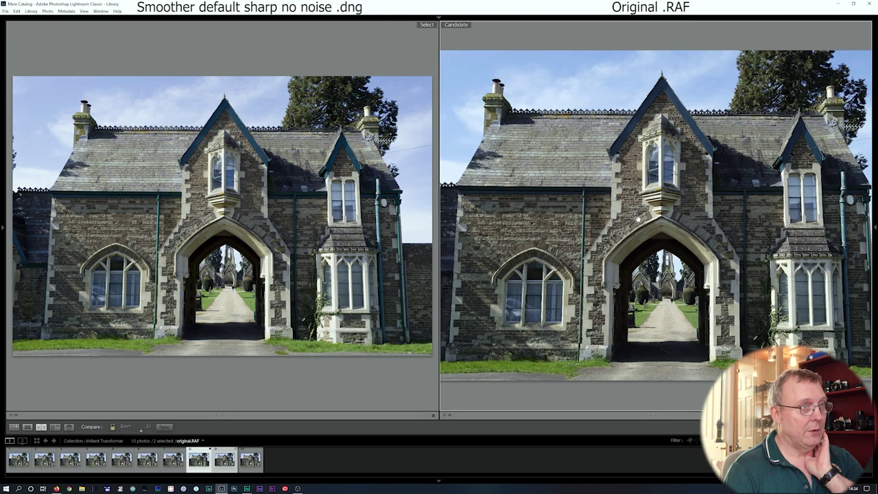
pyautogui.moveTo(640, 254); pyautogui.dragTo(633, 212)
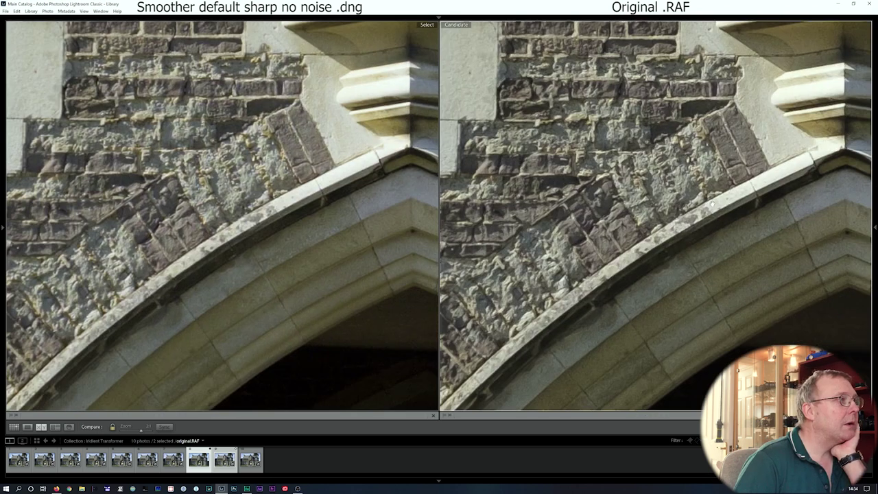
pyautogui.moveTo(708, 188); pyautogui.dragTo(686, 335)
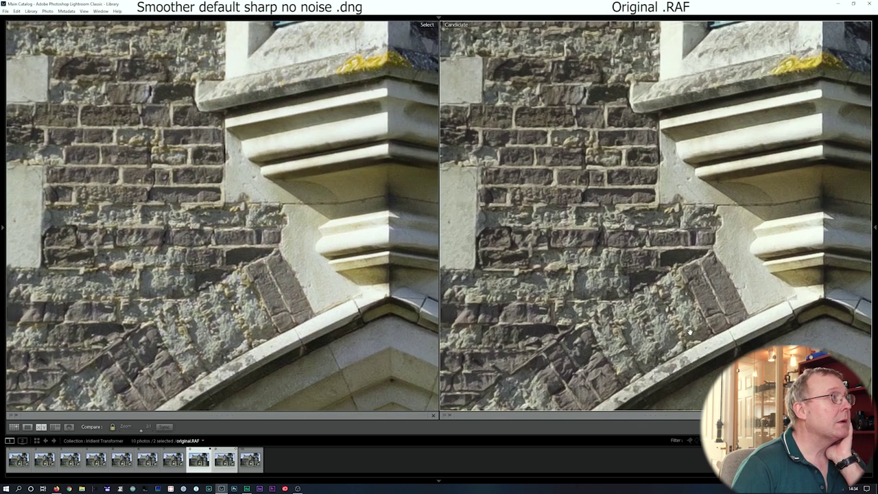
pyautogui.moveTo(707, 249); pyautogui.dragTo(691, 353)
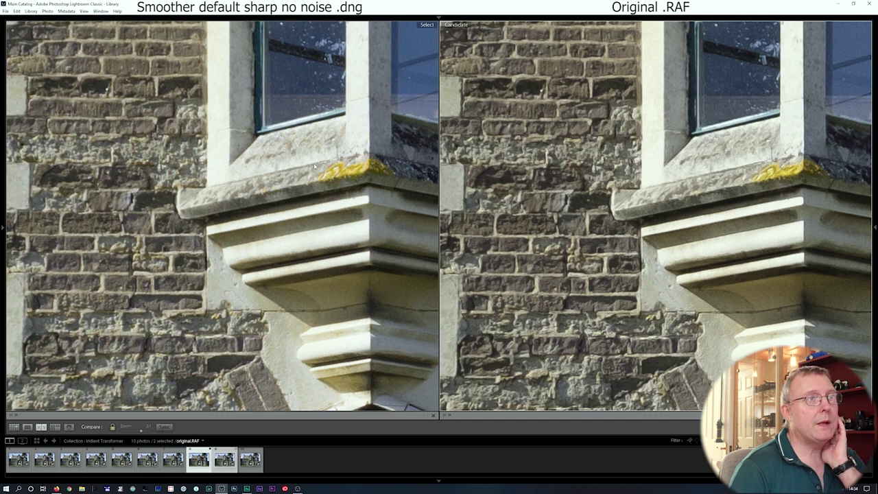
pyautogui.moveTo(661, 290); pyautogui.dragTo(707, 207)
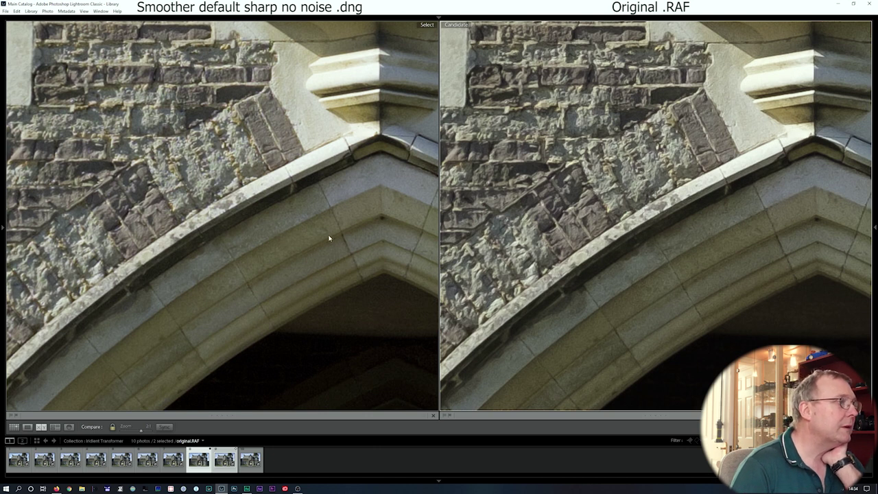
# - Examine the chapel and trees through the archway, the gravel path, the shadowed passage and the pillar base in both versions
pyautogui.moveTo(615, 268); pyautogui.dragTo(623, 190)
pyautogui.moveTo(647, 251); pyautogui.dragTo(639, 101)
pyautogui.moveTo(659, 223); pyautogui.dragTo(658, 173)
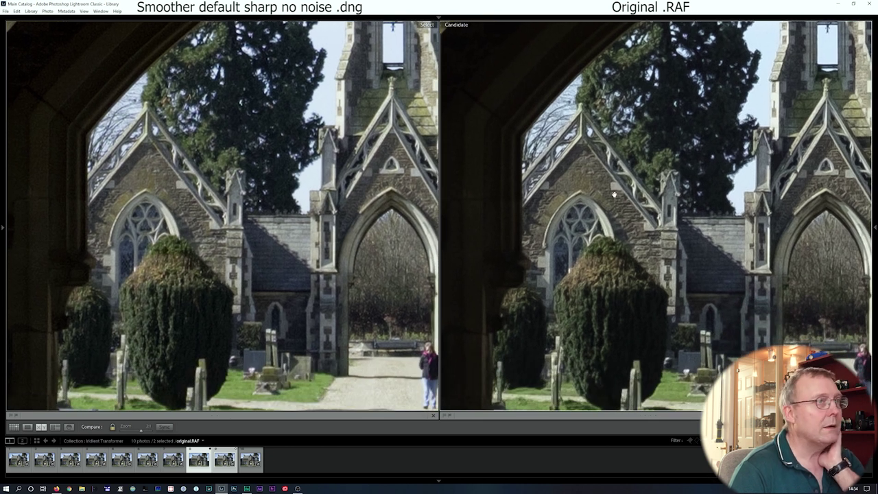
pyautogui.moveTo(654, 291); pyautogui.dragTo(659, 210)
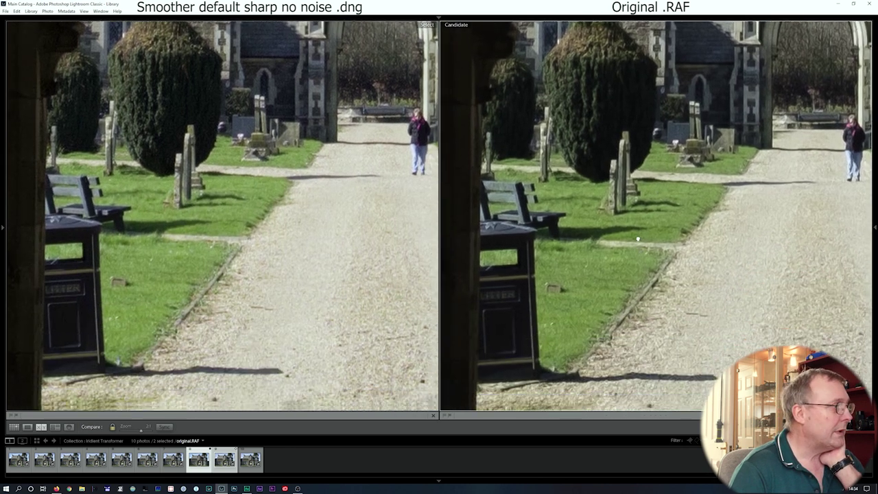
pyautogui.moveTo(643, 269); pyautogui.dragTo(655, 164)
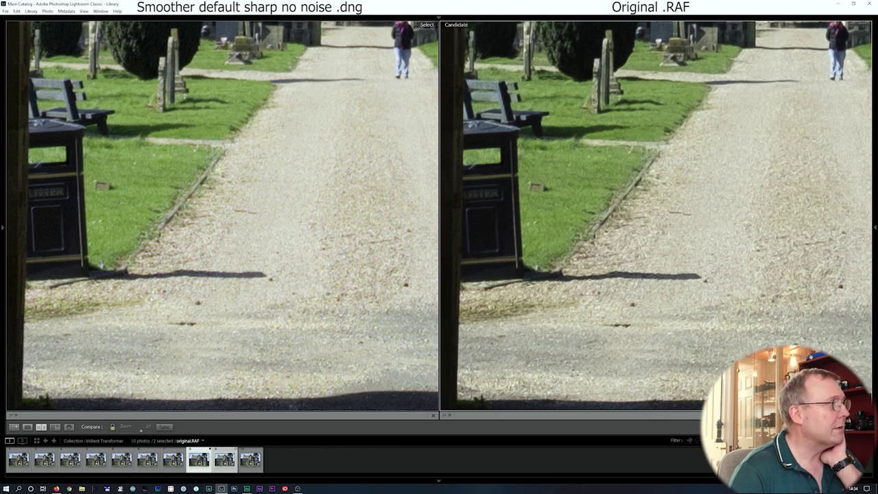
pyautogui.moveTo(750, 252); pyautogui.dragTo(458, 239)
pyautogui.moveTo(655, 252); pyautogui.dragTo(492, 138)
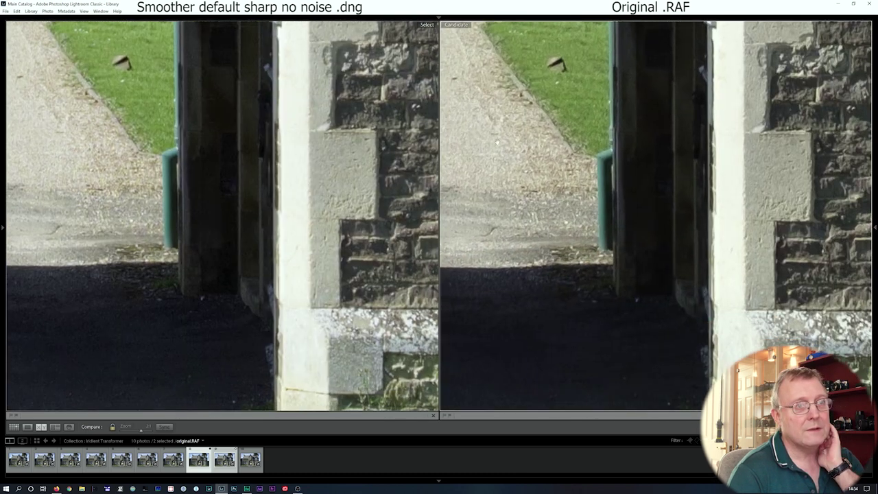
pyautogui.moveTo(619, 257); pyautogui.dragTo(500, 100)
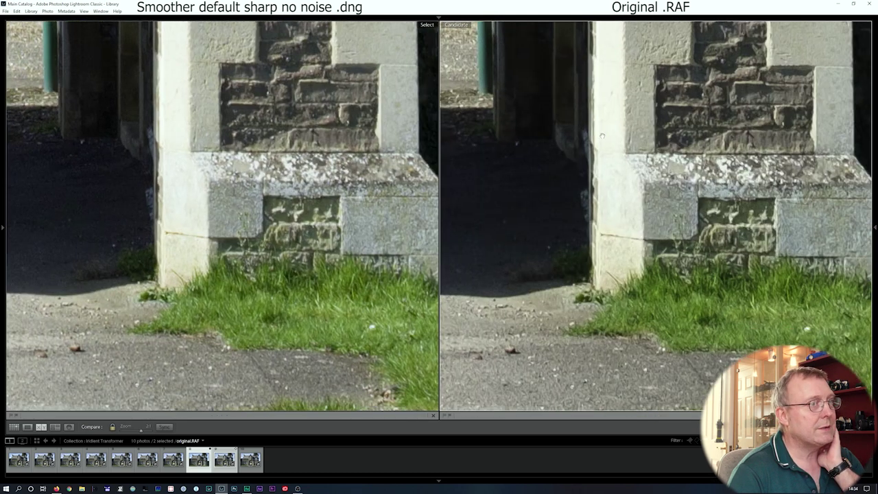
pyautogui.moveTo(603, 136); pyautogui.dragTo(593, 334)
pyautogui.moveTo(571, 196); pyautogui.dragTo(694, 351)
pyautogui.moveTo(626, 339); pyautogui.dragTo(729, 288)
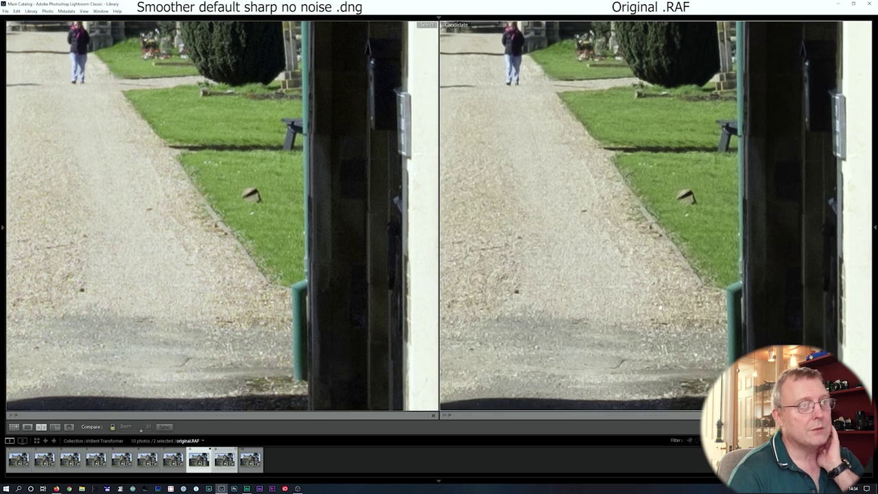
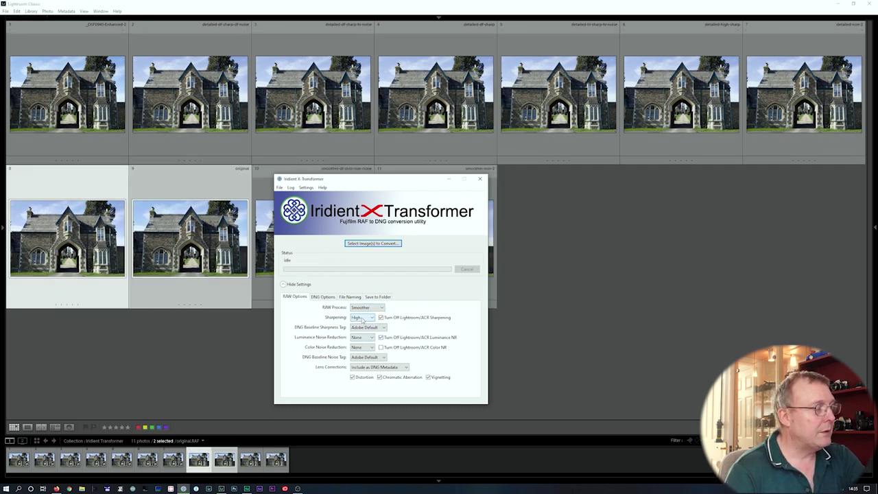
# - Set X-Transformer's sharpening and luminance noise reduction both to Default, keeping the Smoother process
pyautogui.scroll(1, 359, 321)
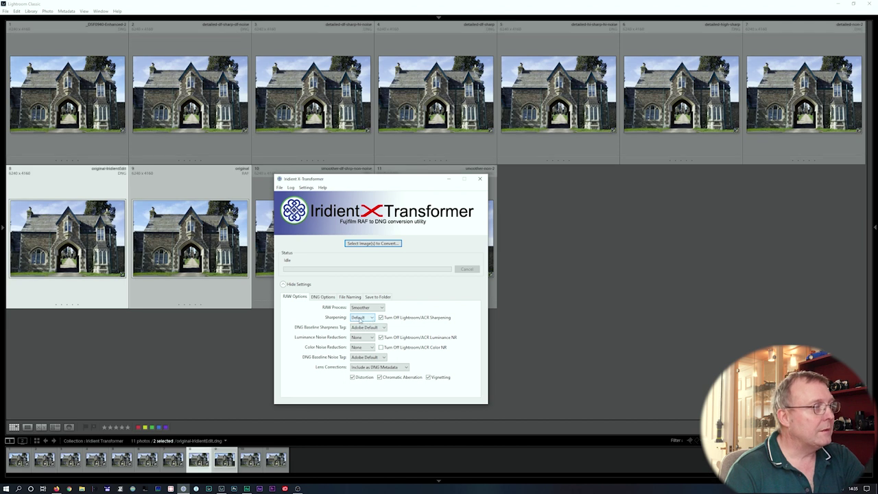
pyautogui.click(366, 339)
pyautogui.click(366, 344)
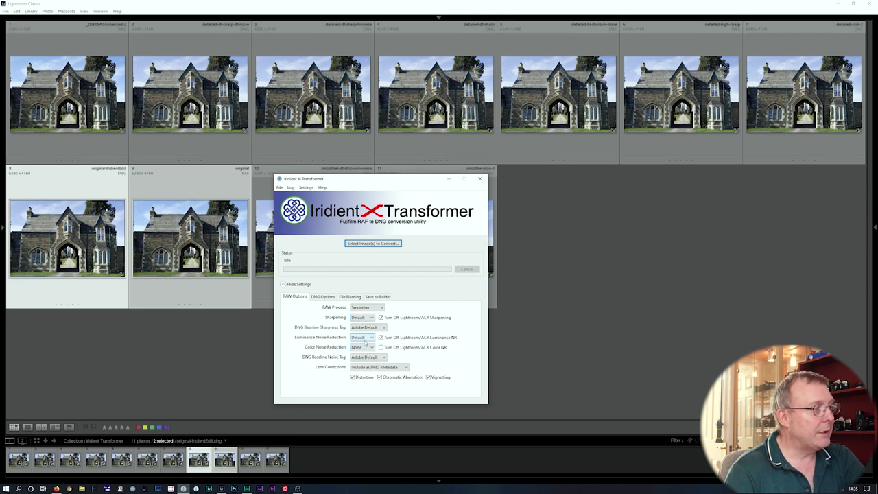
pyautogui.click(378, 297)
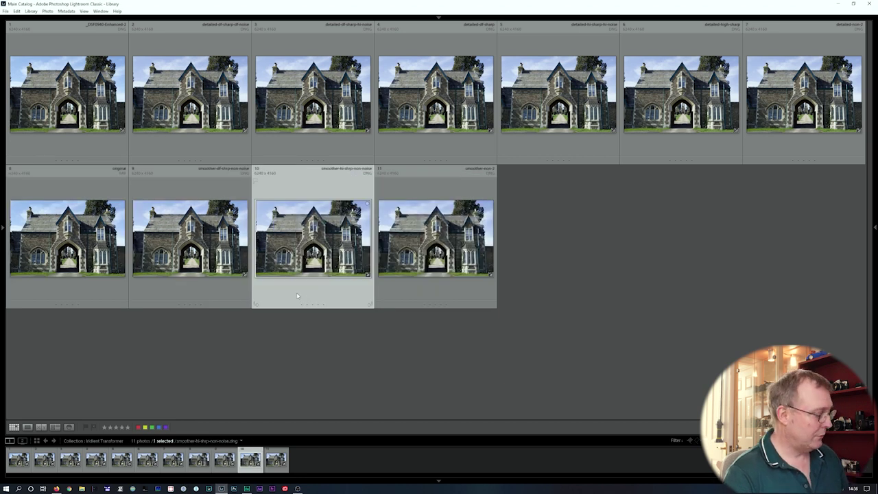
# - Compare smoother-hi-shrp-non-noise.dng with the original RAF side by side, examining the arch edge, brickwork and projecting window
pyautogui.keyDown('ctrl'); pyautogui.click(71, 288); pyautogui.keyUp('ctrl')
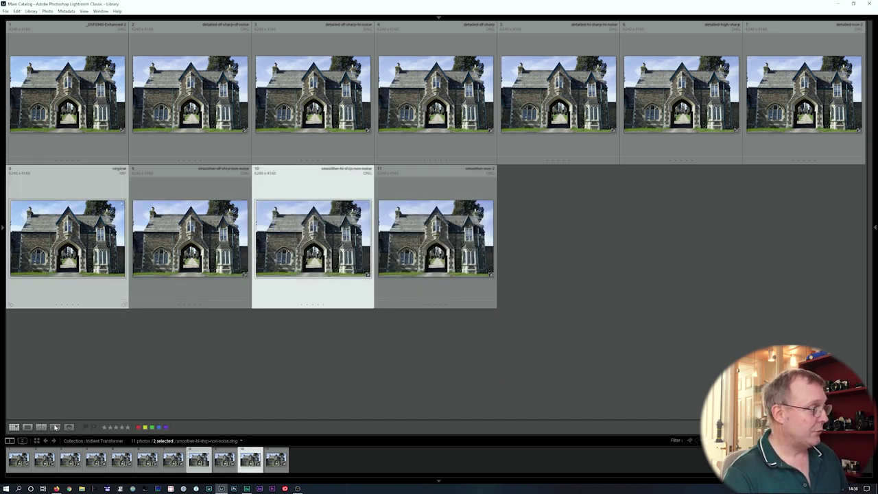
pyautogui.click(42, 427)
pyautogui.click(641, 220)
pyautogui.click(642, 221)
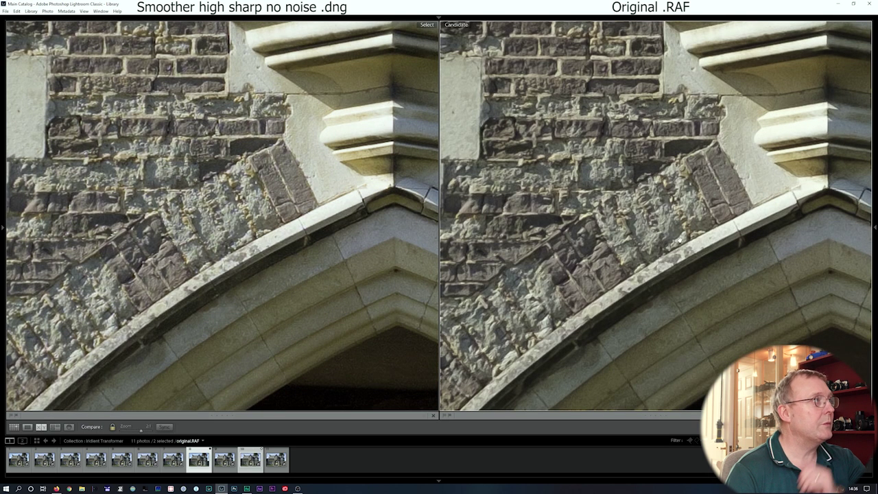
pyautogui.moveTo(678, 253); pyautogui.dragTo(652, 211)
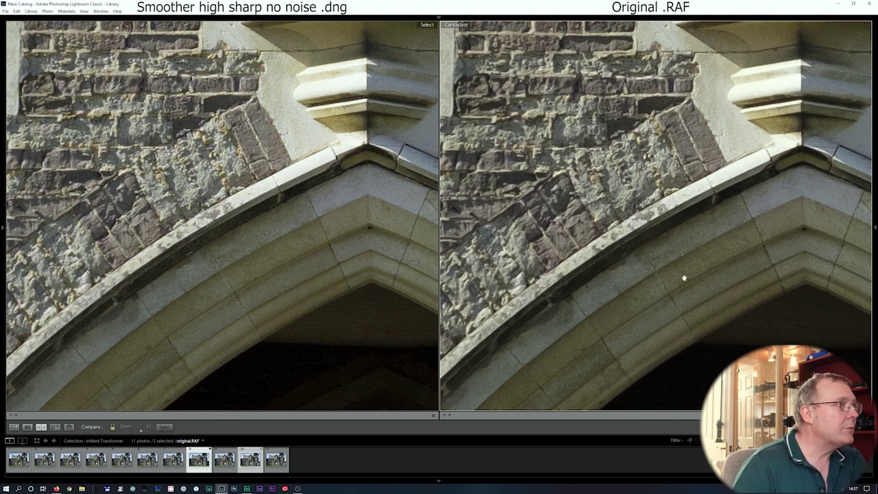
pyautogui.click(289, 236)
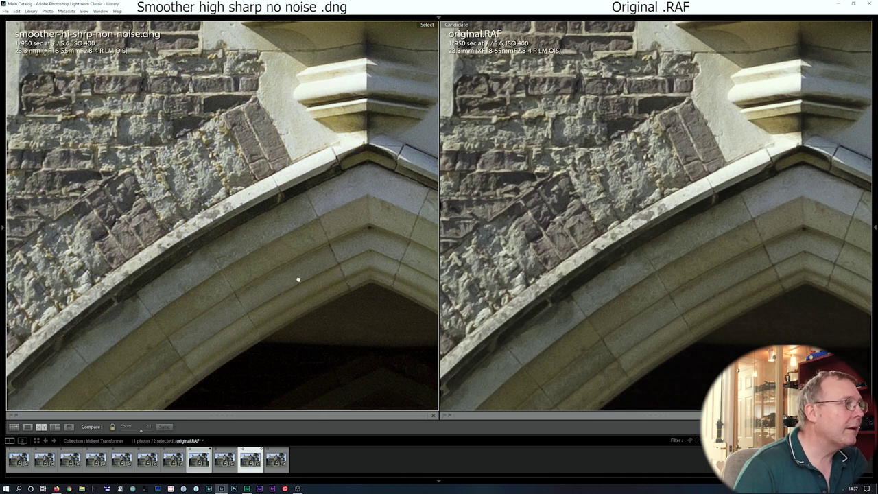
pyautogui.scroll(2, 299, 279)
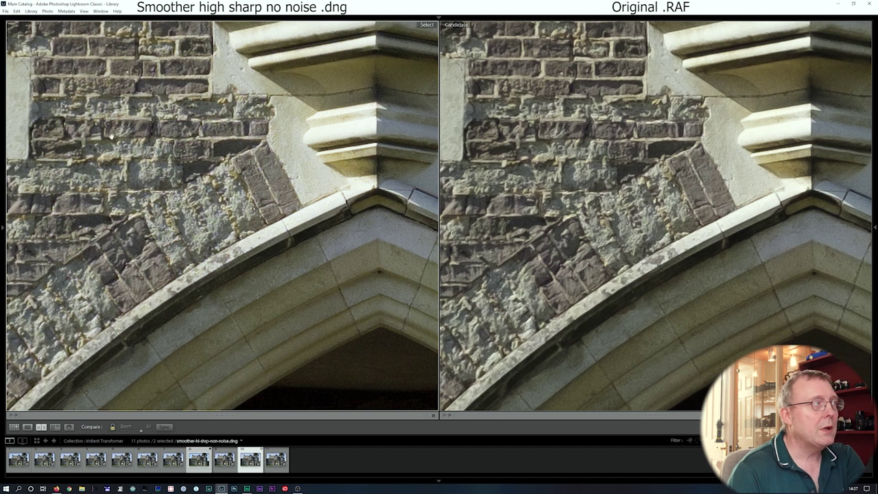
pyautogui.scroll(3, 277, 128)
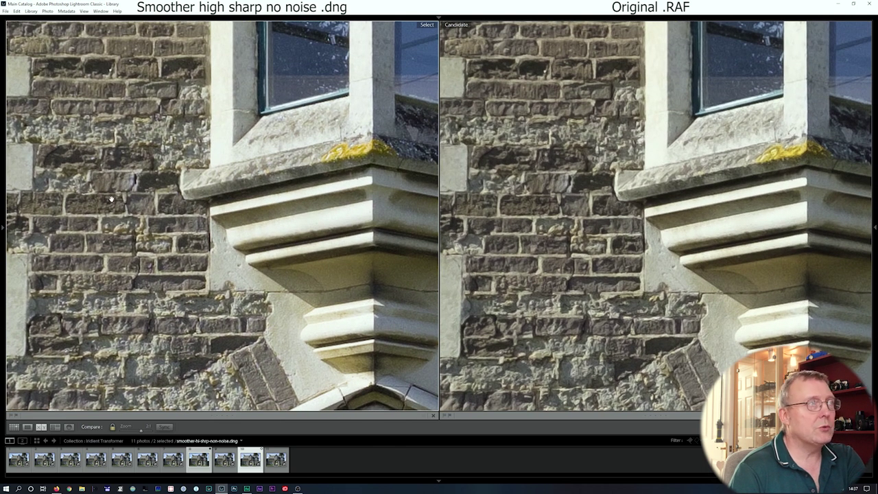
# - Examine the archway shadows, chapel, path, pillar base and carved head in both versions, and return to the thumbnail grid
pyautogui.scroll(-15, 248, 318)
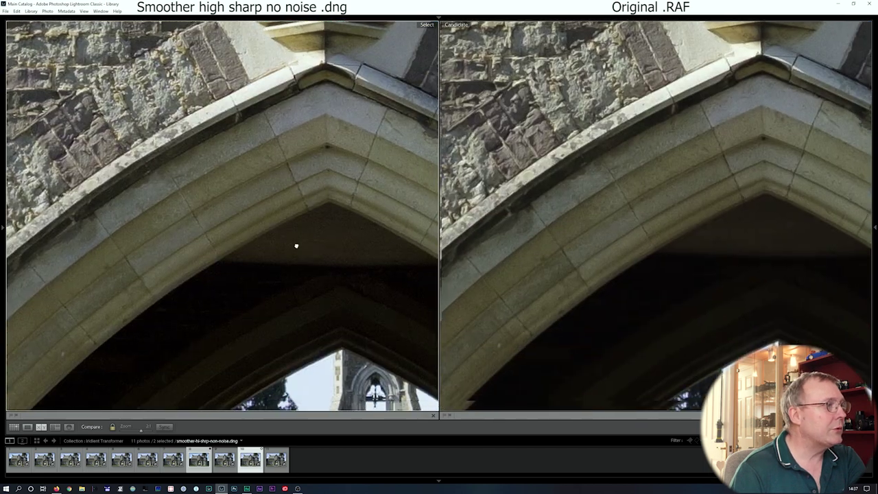
pyautogui.scroll(-5, 309, 304)
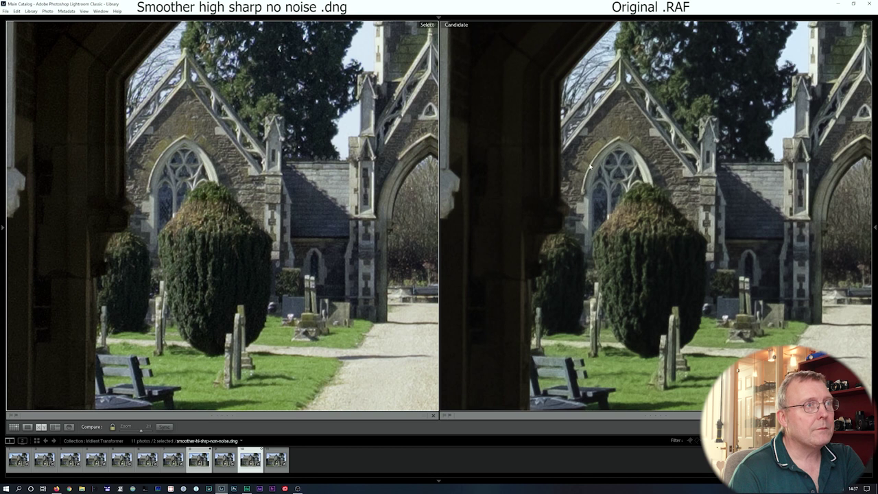
pyautogui.scroll(-5, 269, 281)
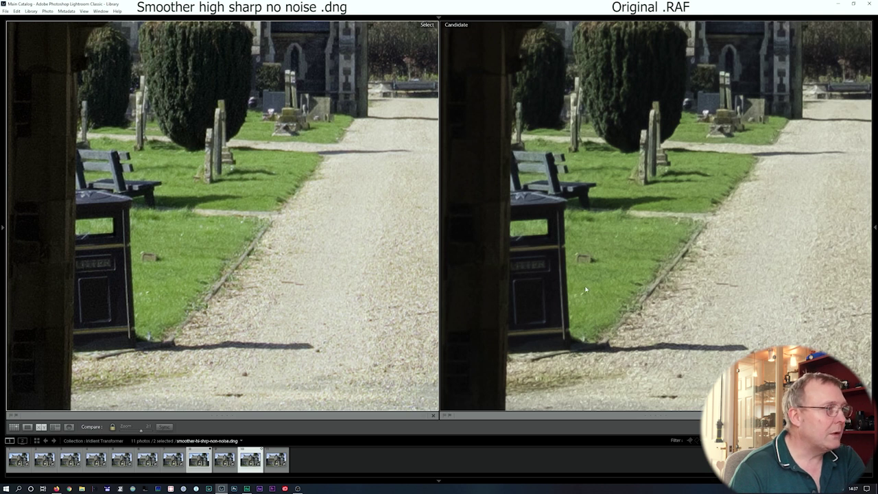
pyautogui.moveTo(311, 309); pyautogui.dragTo(160, 296)
pyautogui.moveTo(269, 294); pyautogui.dragTo(116, 204)
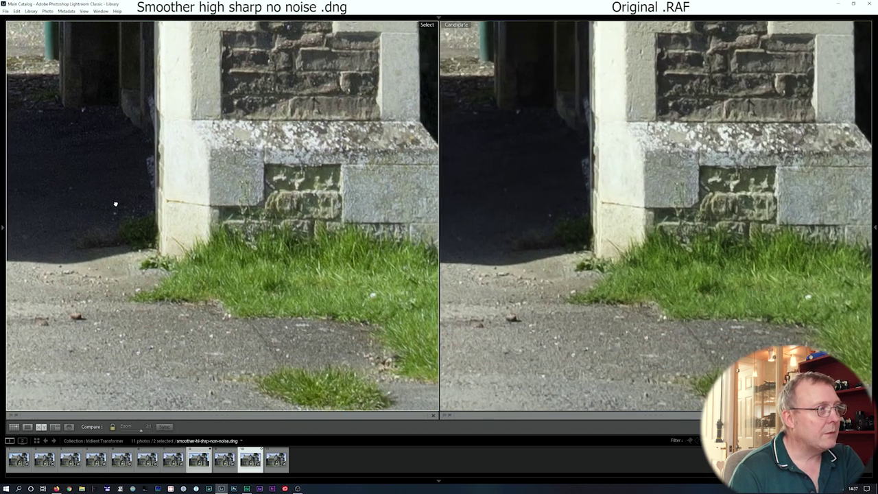
pyautogui.moveTo(263, 311); pyautogui.dragTo(283, 323)
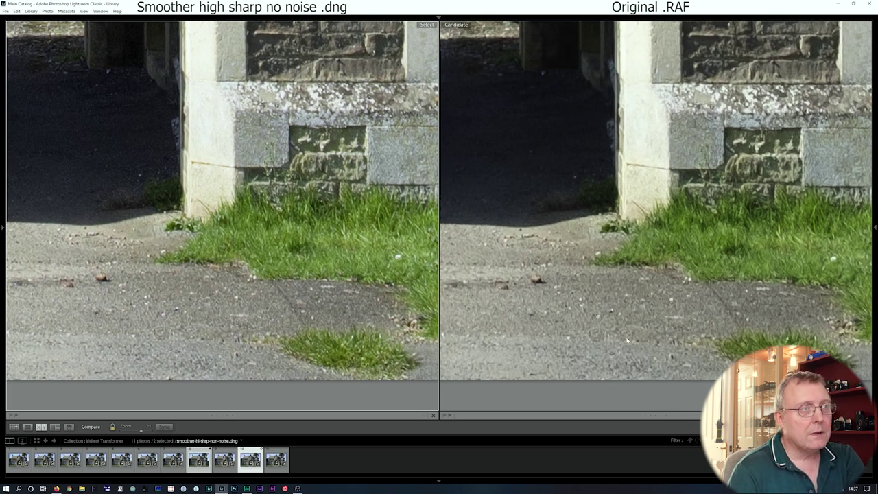
pyautogui.moveTo(287, 210); pyautogui.dragTo(346, 412)
pyautogui.moveTo(331, 249); pyautogui.dragTo(331, 410)
pyautogui.scroll(5, 335, 226)
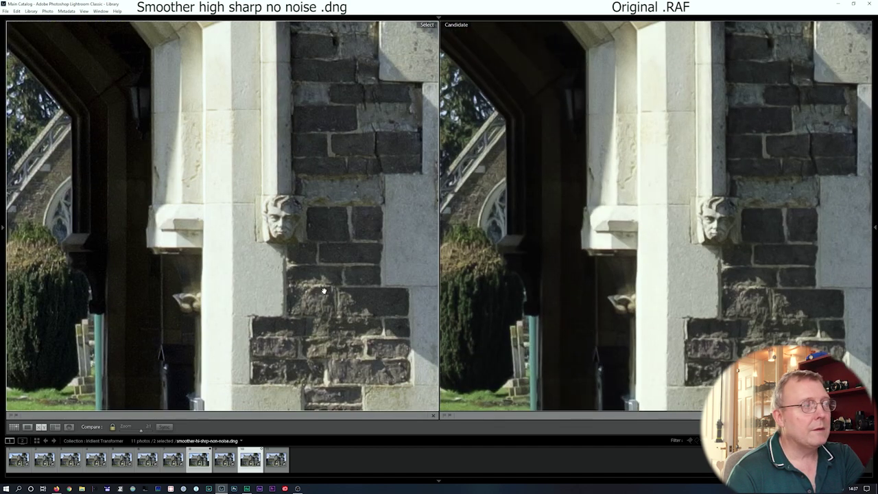
pyautogui.click(355, 298)
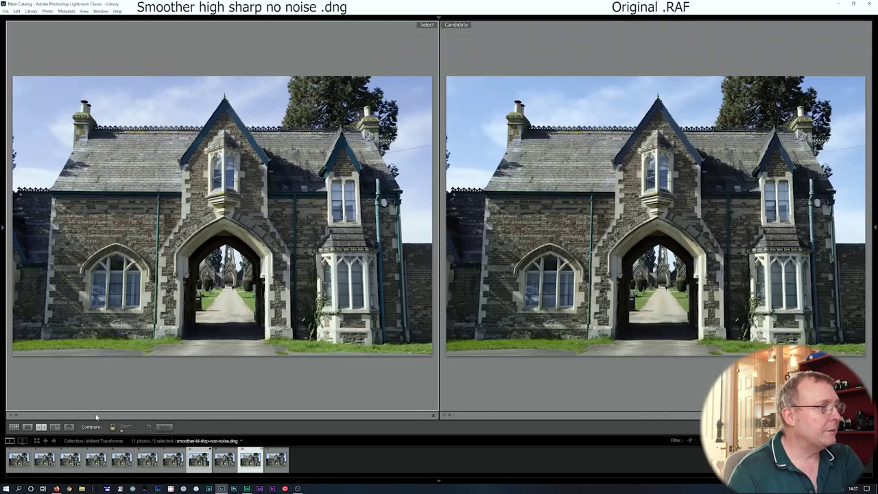
pyautogui.click(14, 427)
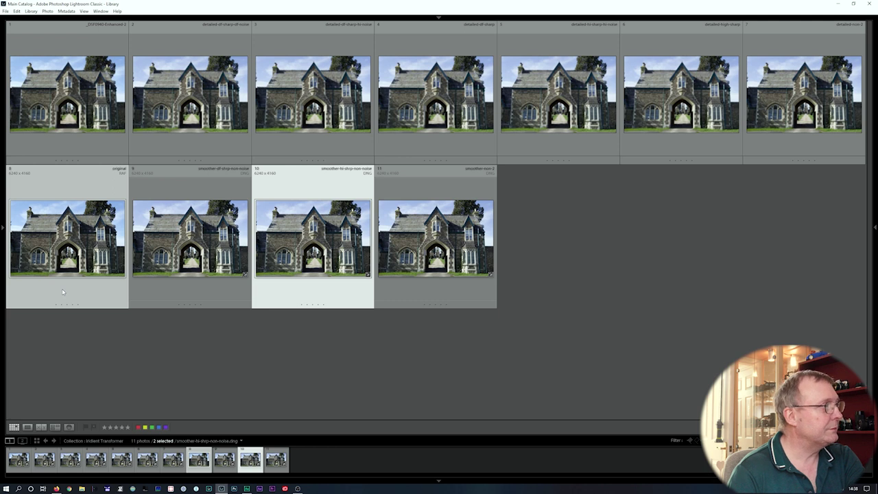
# - Convert the original RAF to DNG with Iridient X-Transformer's Smoother process, using Default sharpening and Default luminance noise reduction
pyautogui.click(63, 292)
pyautogui.click(6, 11)
pyautogui.moveTo(103, 154)
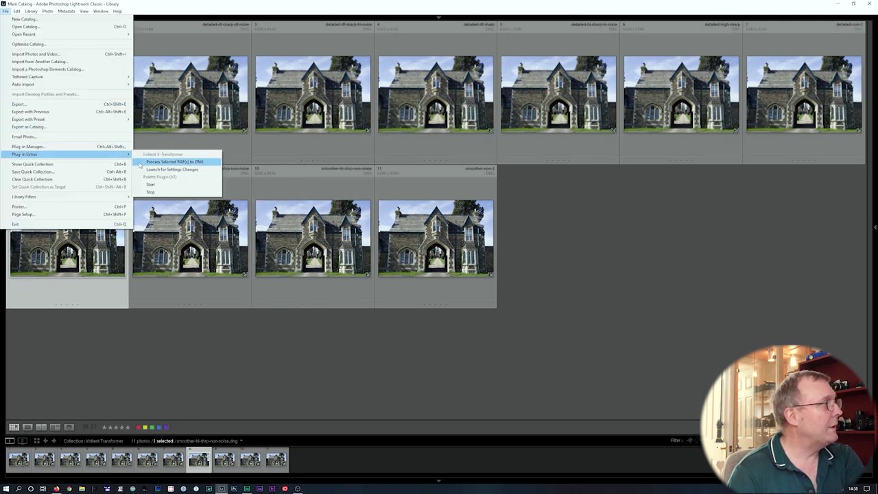
pyautogui.click(181, 162)
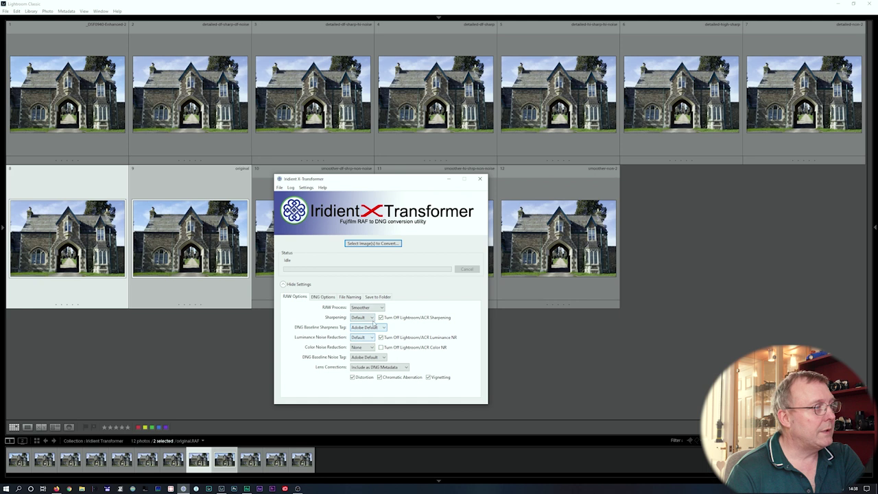
# - Change X-Transformer's luminance noise reduction level, keeping the Smoother process and Default sharpening
pyautogui.click(374, 320)
pyautogui.click(359, 324)
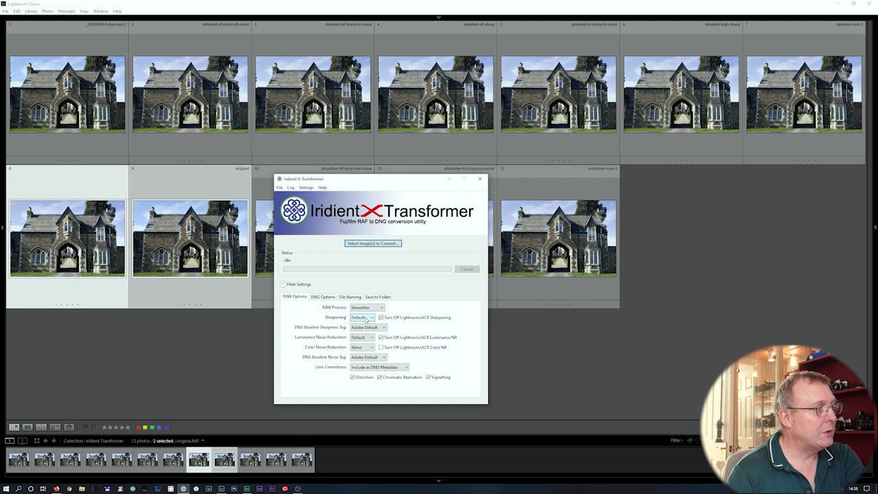
pyautogui.click(367, 338)
pyautogui.click(359, 364)
pyautogui.click(378, 297)
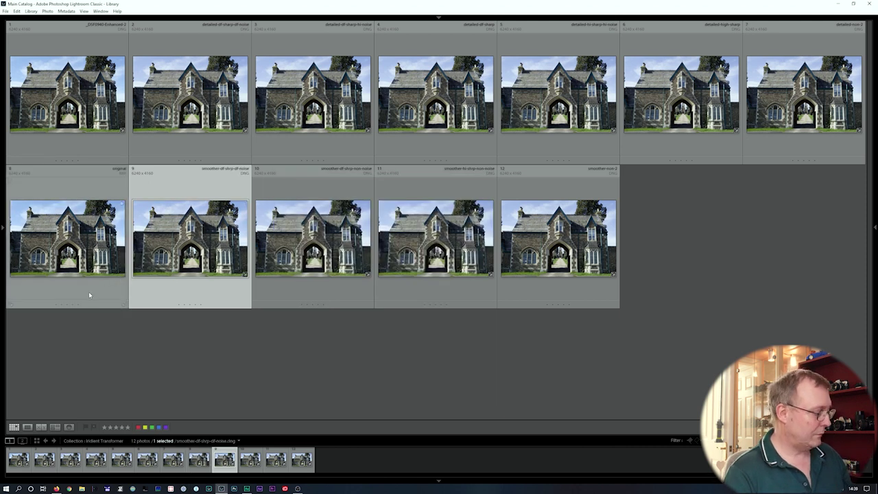
# - Compare smoother-df-shrp-df-noise.dng with the original RAF side by side, magnifying the arch edge and surrounding brickwork
pyautogui.keyDown('ctrl'); pyautogui.click(80, 295); pyautogui.keyUp('ctrl')
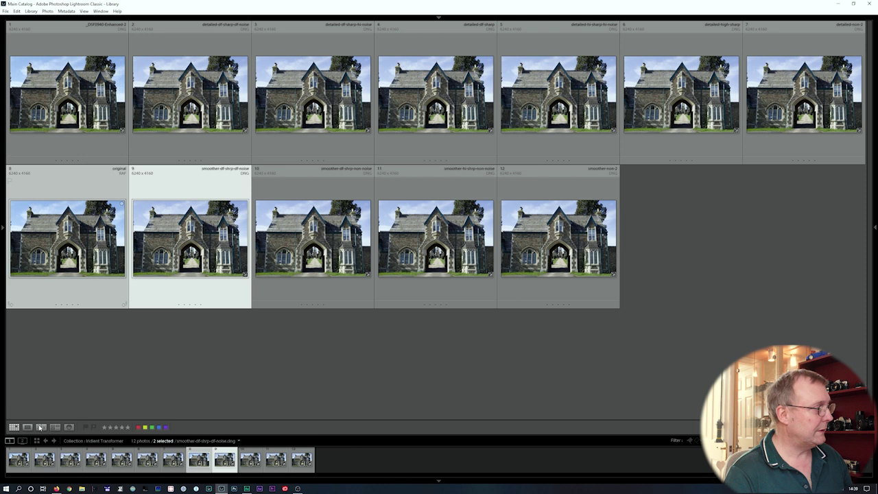
pyautogui.click(41, 427)
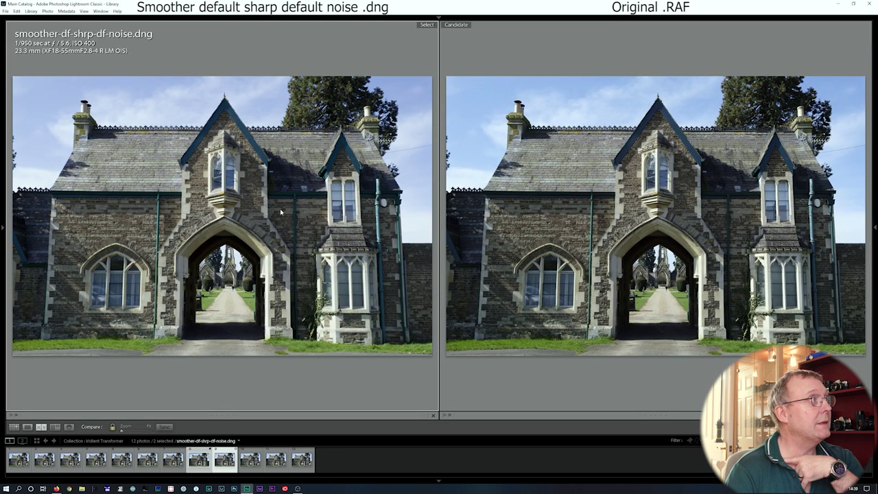
pyautogui.click(205, 221)
pyautogui.click(205, 221)
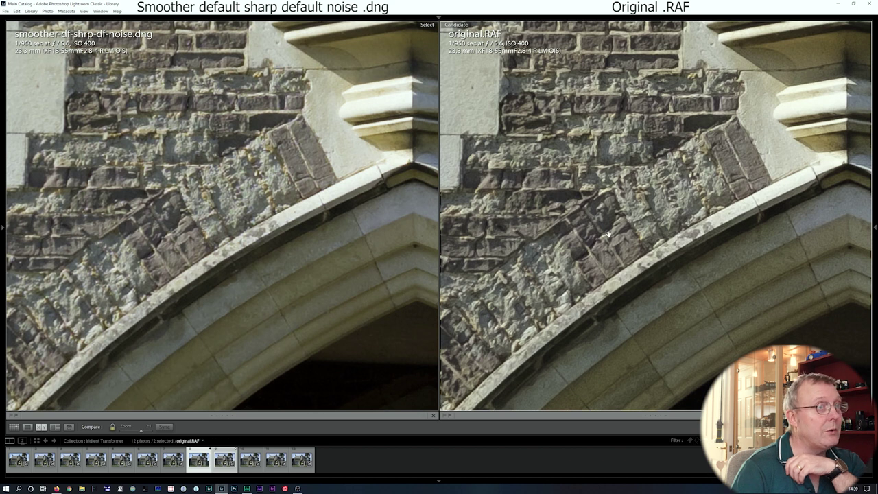
pyautogui.moveTo(609, 235); pyautogui.dragTo(570, 218)
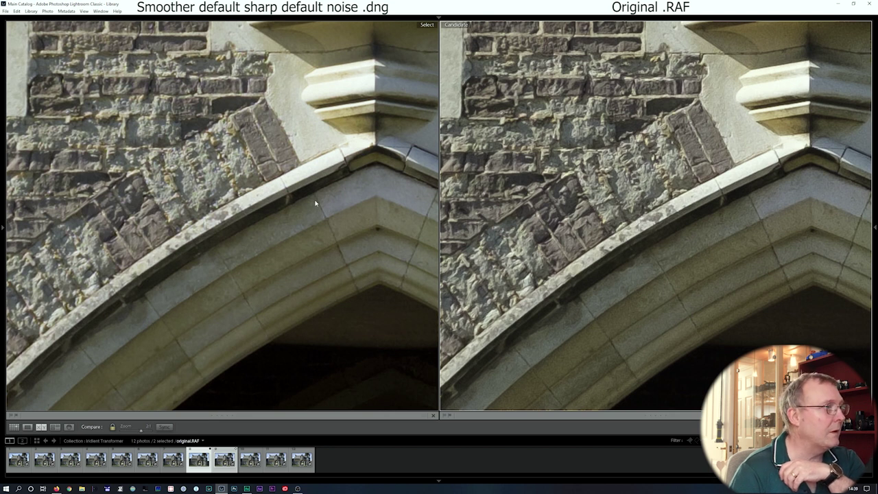
# - Examine the archway shadows, chapel, clipped tree and path in both versions, and return to the thumbnail grid
pyautogui.moveTo(563, 261); pyautogui.dragTo(560, 115)
pyautogui.moveTo(578, 225); pyautogui.dragTo(578, 76)
pyautogui.scroll(-15, 602, 206)
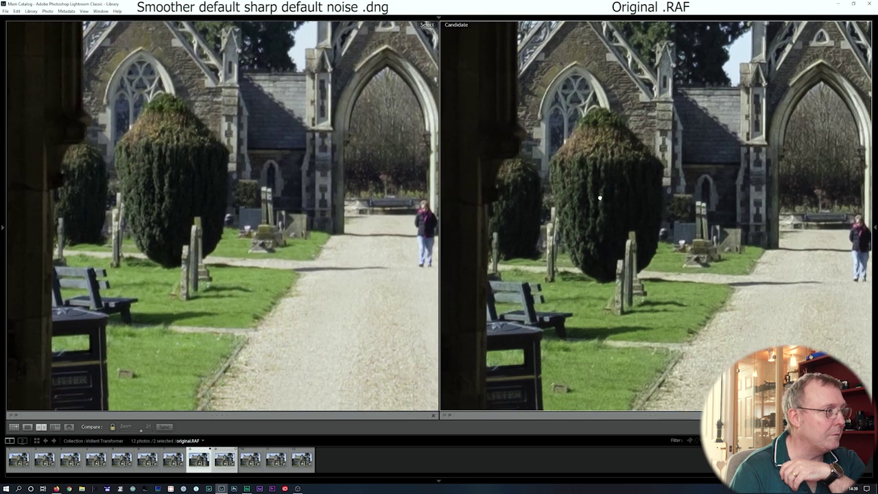
pyautogui.scroll(15, 627, 220)
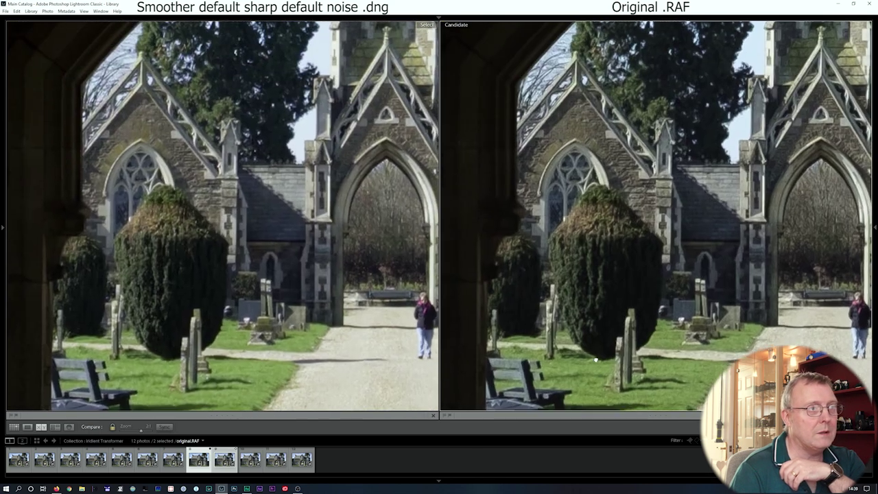
pyautogui.click(14, 427)
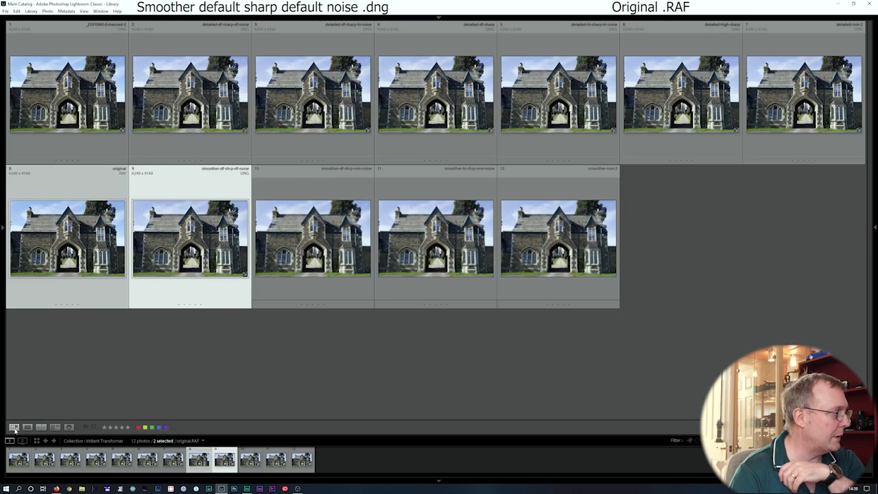
# - Open smoother-df-shrp-df-noise.dng and detailed-df-sharp-df-noise.dng side by side with their file information shown
pyautogui.click(196, 294)
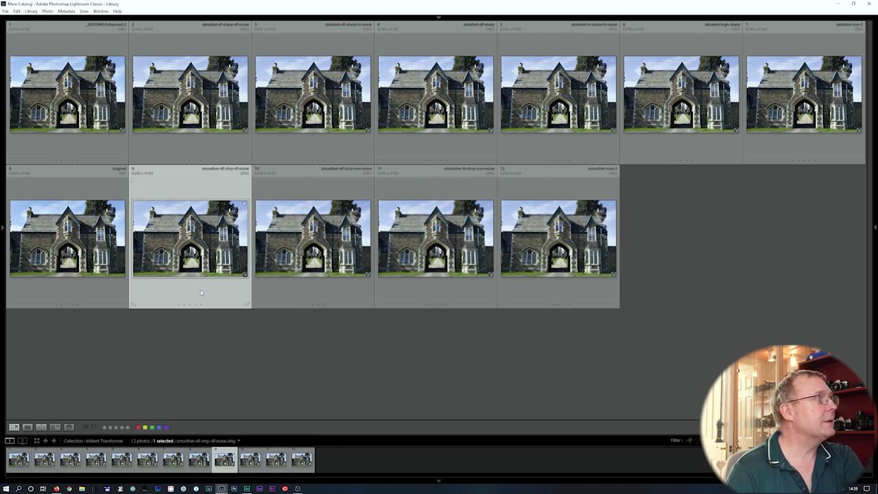
pyautogui.keyDown('ctrl'); pyautogui.click(194, 47); pyautogui.keyUp('ctrl')
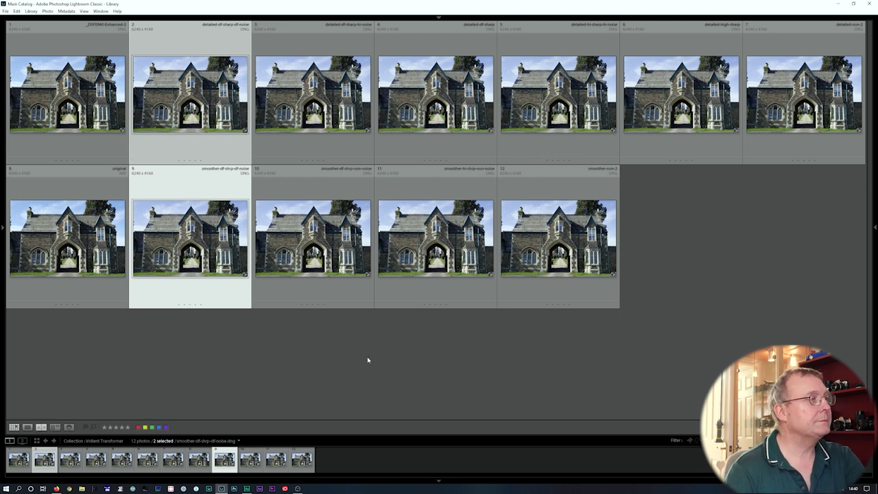
pyautogui.press('c')
pyautogui.press('i')
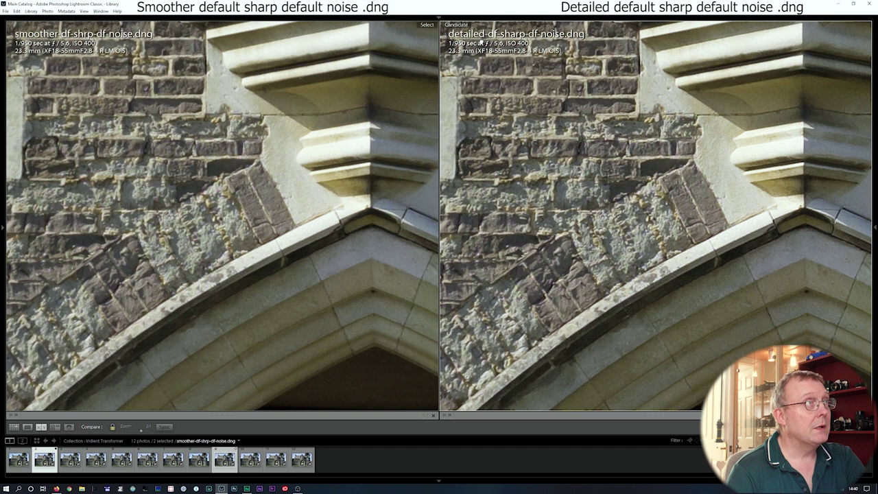
pyautogui.click(534, 129)
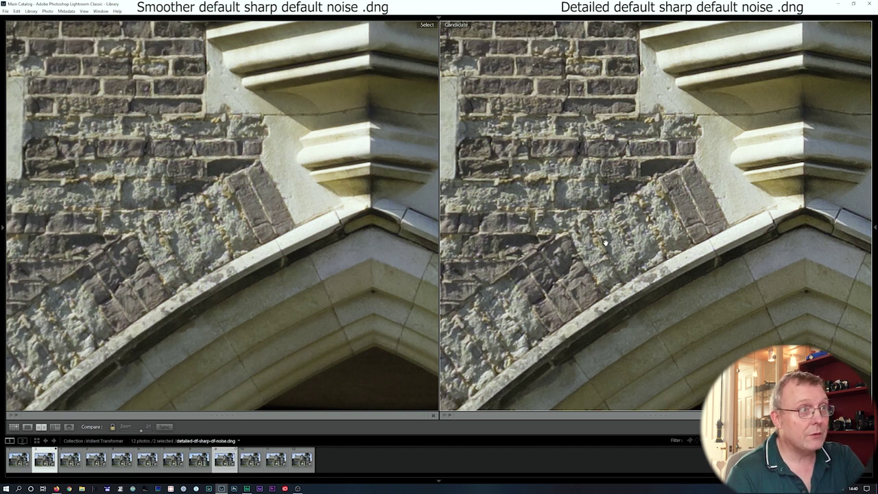
# - Examine the arch edge, brickwork and base of the projecting window in the smoother and detailed versions
pyautogui.moveTo(610, 250); pyautogui.dragTo(575, 276)
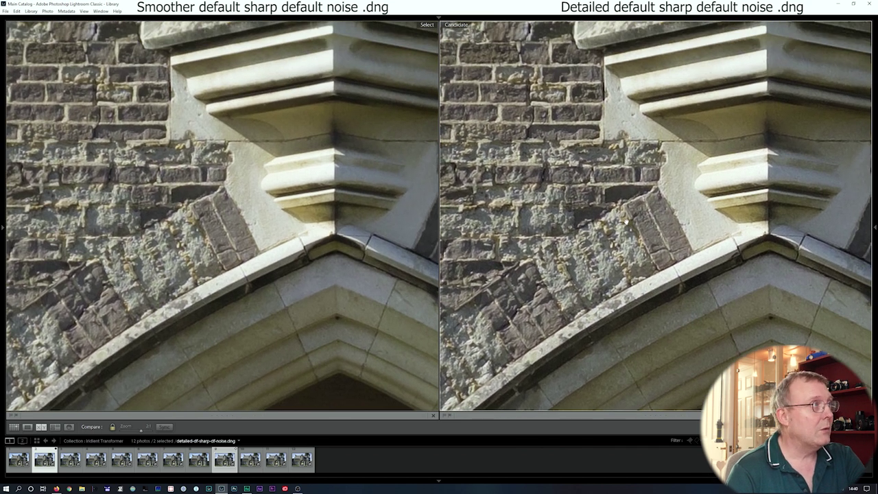
pyautogui.moveTo(629, 258); pyautogui.dragTo(607, 177)
pyautogui.moveTo(608, 241); pyautogui.dragTo(648, 291)
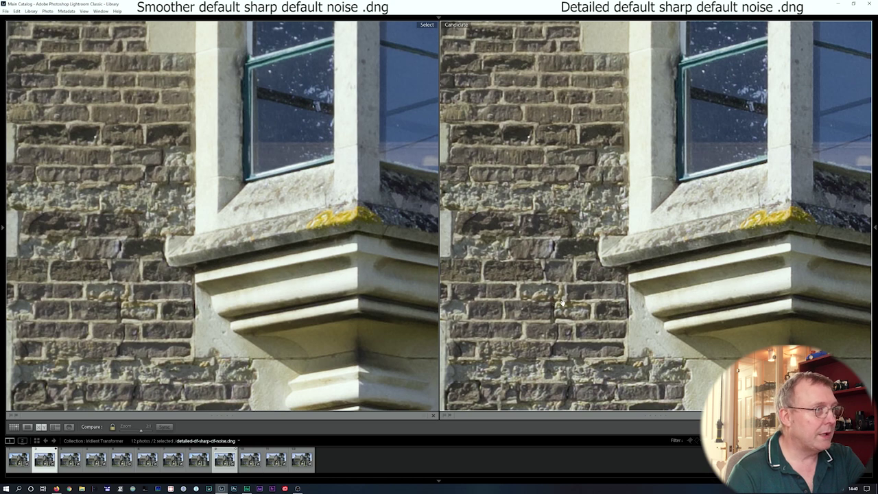
pyautogui.scroll(-10, 636, 312)
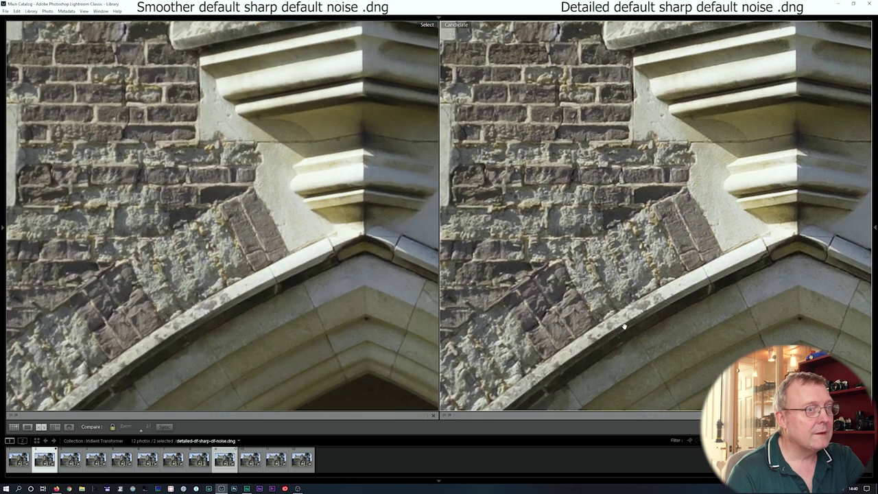
# - Compare the litter bin, gravel path, shaded paving and grass at the pillar base in both DNG versions
pyautogui.scroll(-8, 621, 207)
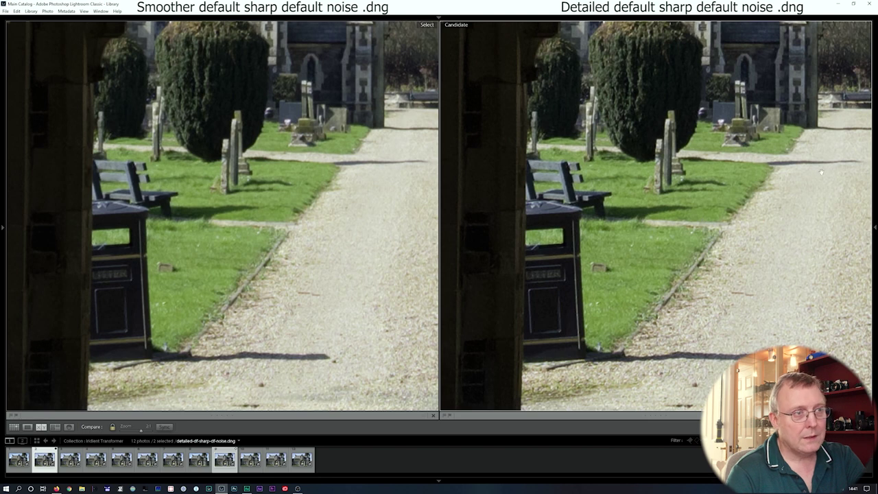
pyautogui.moveTo(704, 319); pyautogui.dragTo(573, 113)
pyautogui.moveTo(679, 261); pyautogui.dragTo(515, 106)
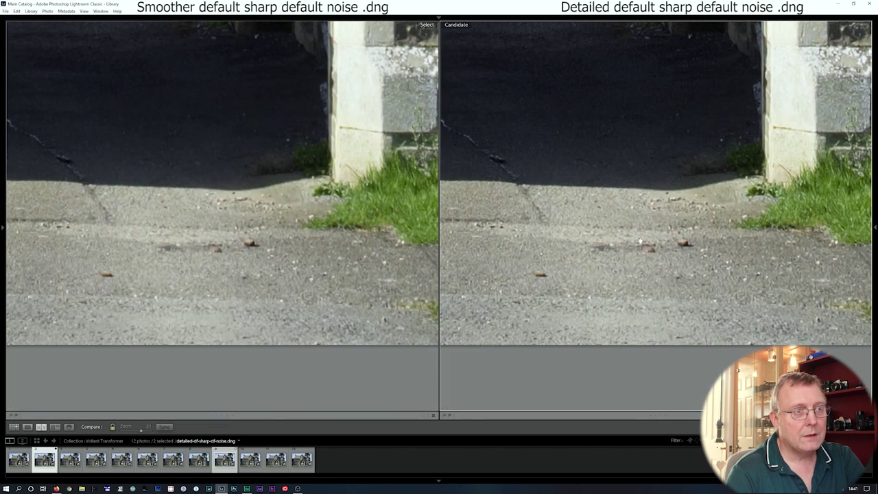
pyautogui.scroll(3, 640, 240)
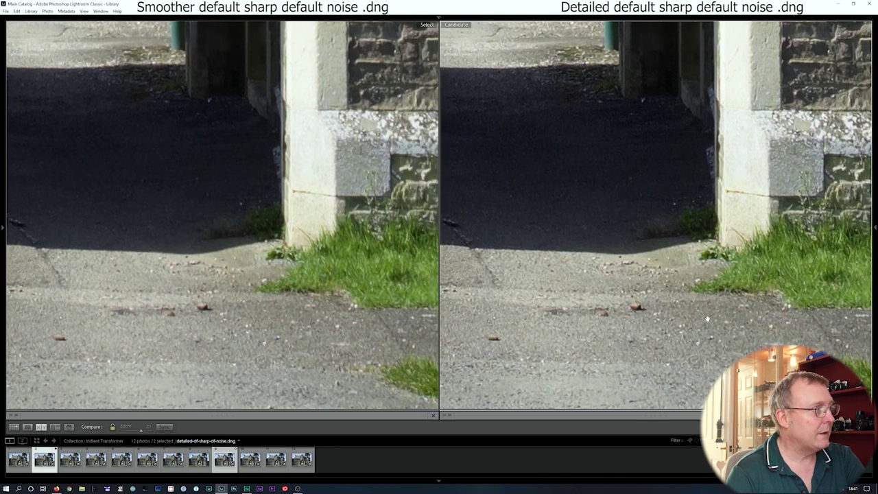
pyautogui.moveTo(707, 318); pyautogui.dragTo(687, 329)
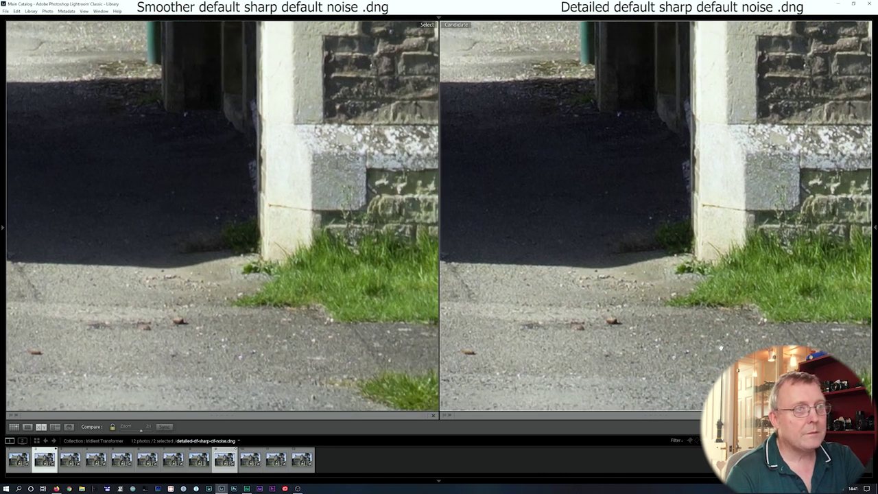
# - Compare the lawn, dark passage wall, chapel and lit inner arch in both DNG versions
pyautogui.moveTo(594, 216); pyautogui.dragTo(622, 336)
pyautogui.moveTo(586, 193); pyautogui.dragTo(613, 304)
pyautogui.moveTo(589, 226); pyautogui.dragTo(583, 305)
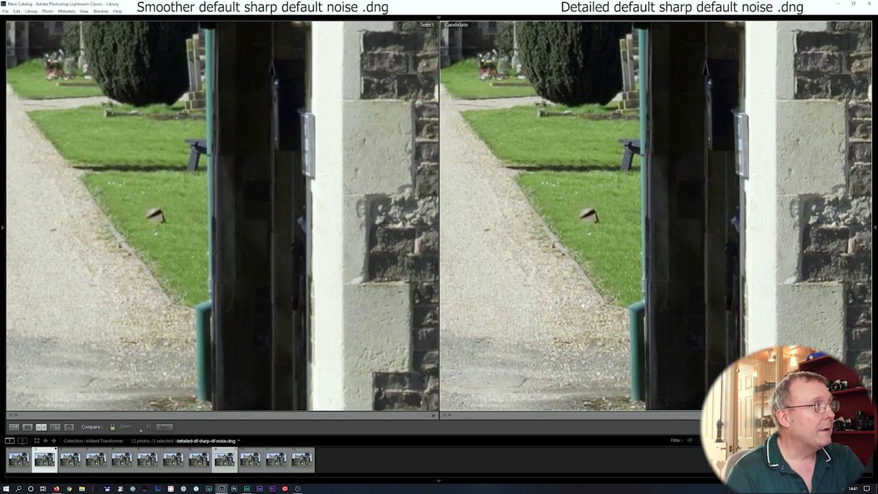
pyautogui.moveTo(539, 172); pyautogui.dragTo(584, 275)
pyautogui.moveTo(553, 230); pyautogui.dragTo(587, 282)
pyautogui.moveTo(626, 213); pyautogui.dragTo(581, 351)
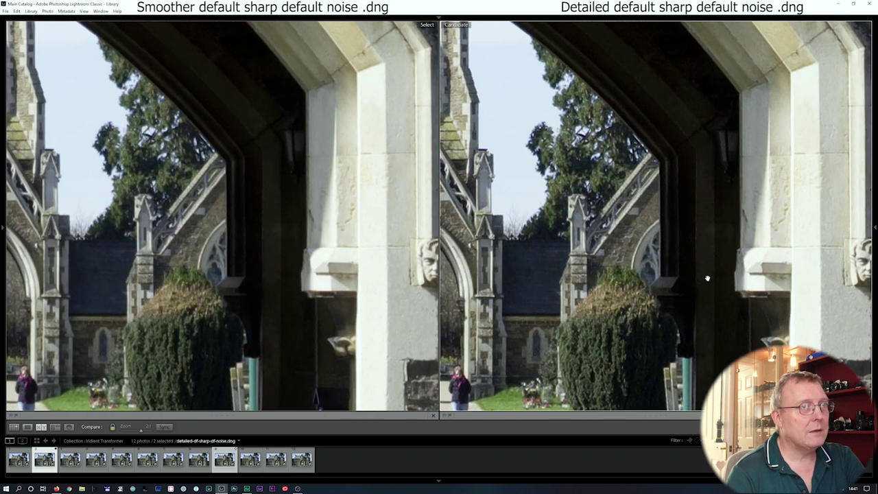
# - Examine the ivy, drainpipe, shaded brickwork and carved head in both DNG versions, and return to the thumbnail grid
pyautogui.moveTo(708, 277); pyautogui.dragTo(542, 318)
pyautogui.moveTo(681, 302); pyautogui.dragTo(551, 289)
pyautogui.moveTo(655, 322); pyautogui.dragTo(615, 298)
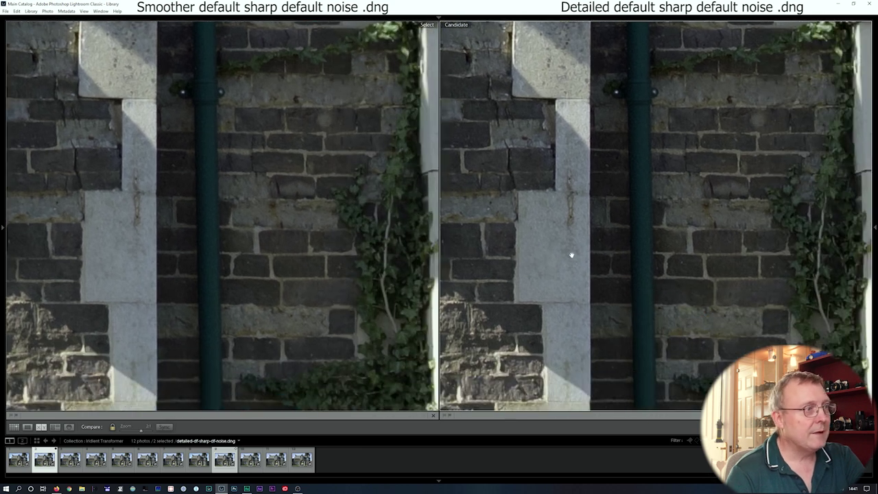
pyautogui.moveTo(567, 249); pyautogui.dragTo(633, 356)
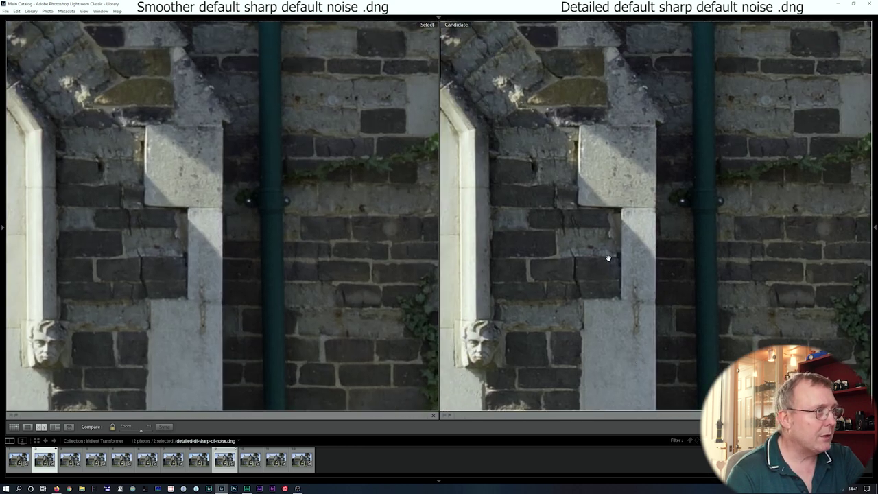
pyautogui.moveTo(608, 258); pyautogui.dragTo(624, 396)
pyautogui.moveTo(600, 295); pyautogui.dragTo(655, 336)
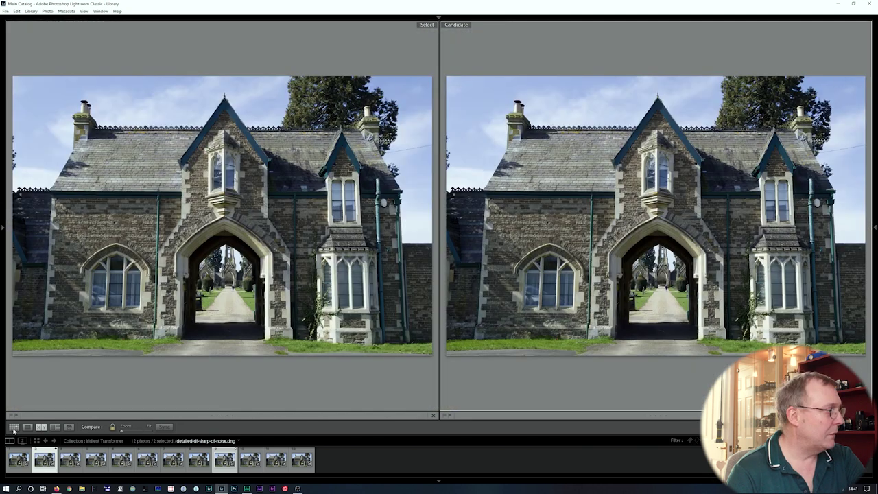
pyautogui.click(13, 427)
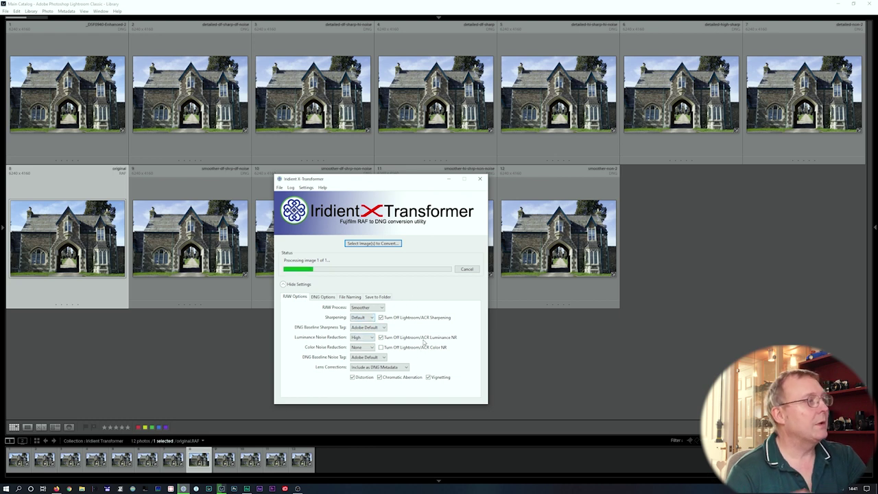
# - Set X-Transformer's sharpening to High and display its save-to-folder settings before returning to Lightroom
pyautogui.click(362, 317)
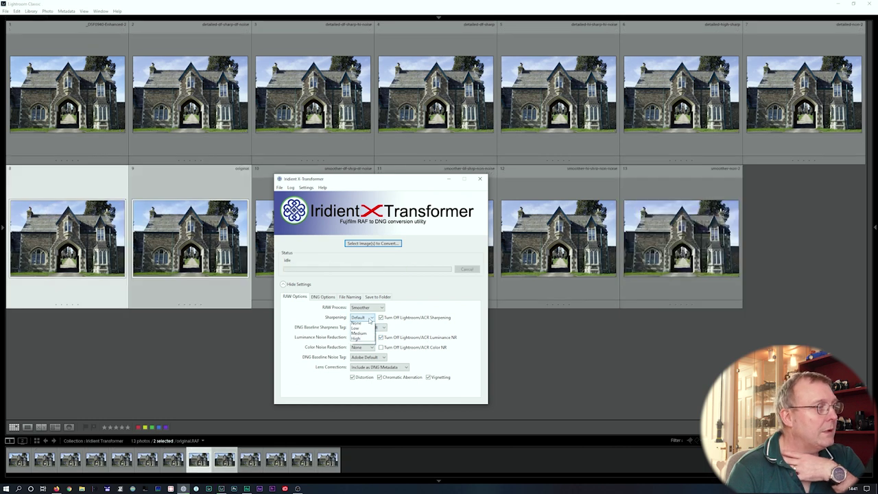
pyautogui.click(362, 347)
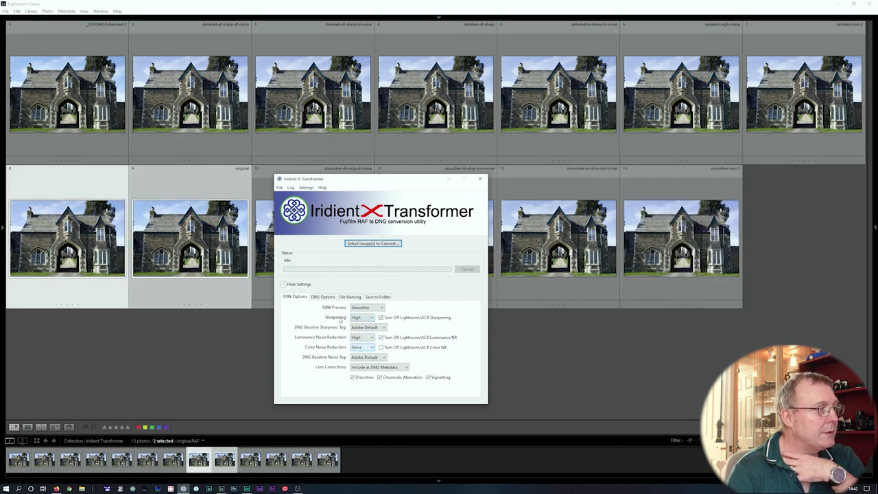
pyautogui.click(376, 298)
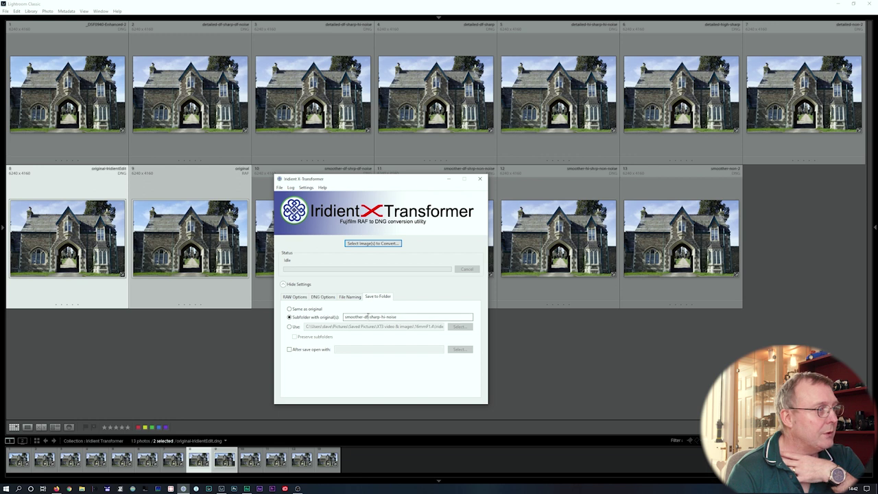
pyautogui.click(176, 324)
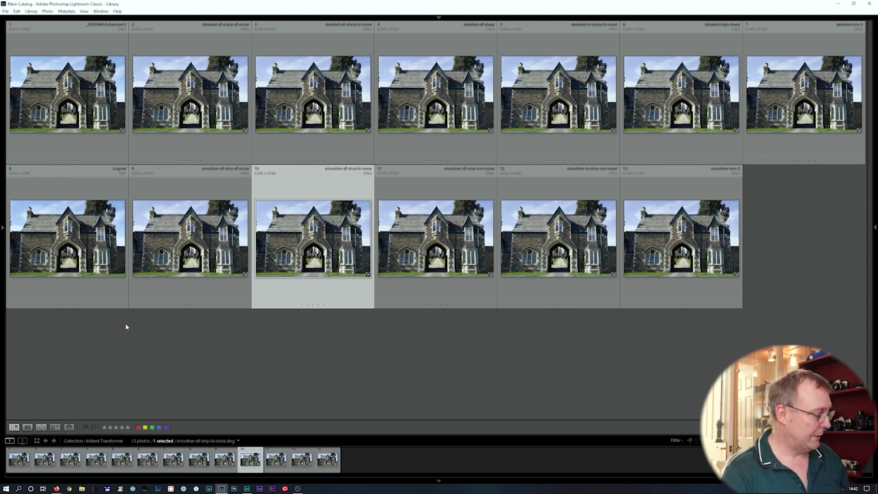
# - Open smoother-df-shrp-hi-noise.dng and the original RAF side by side at 1:1 magnification
pyautogui.keyDown('ctrl'); pyautogui.click(88, 290); pyautogui.keyUp('ctrl')
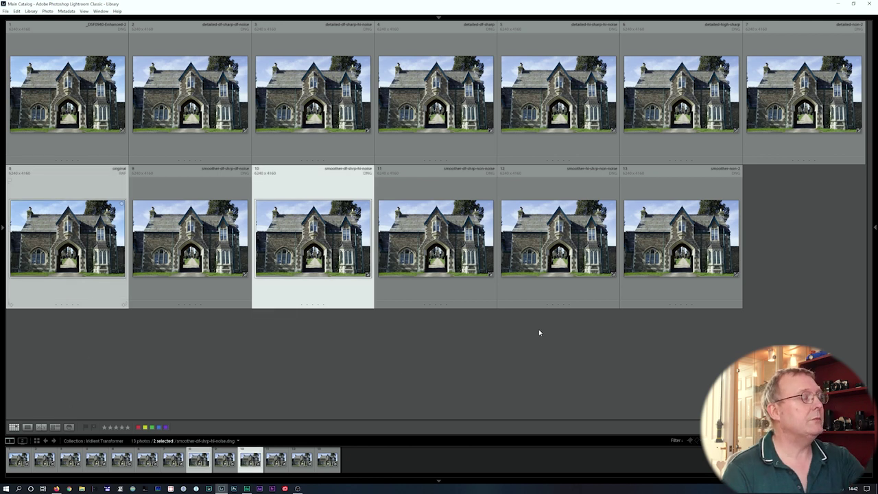
pyautogui.press('c')
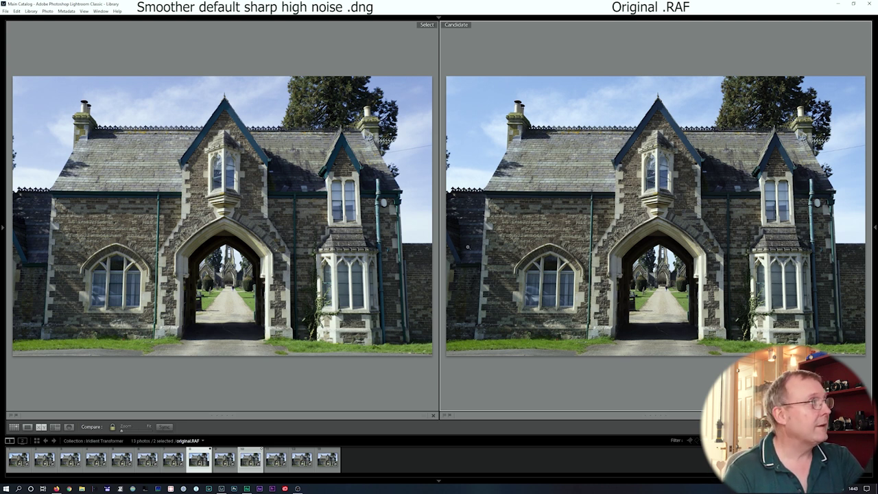
pyautogui.moveTo(3, 199)
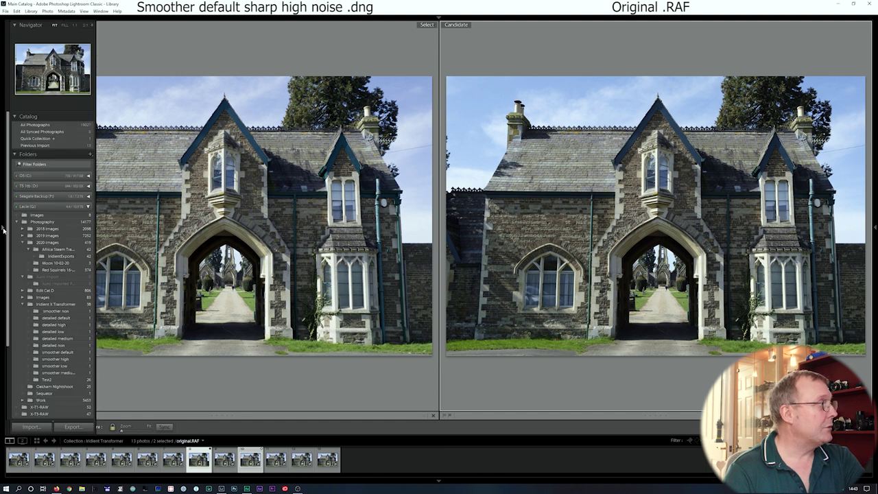
pyautogui.click(75, 26)
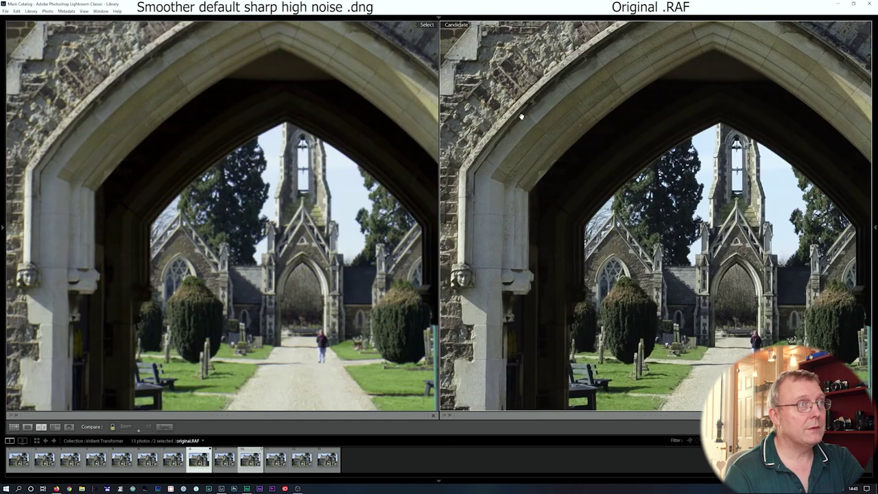
# - Compare the brickwork, window ledge and stone corbel above the arch in both versions, magnifying the brickwork to 2:1
pyautogui.moveTo(519, 114); pyautogui.dragTo(566, 358)
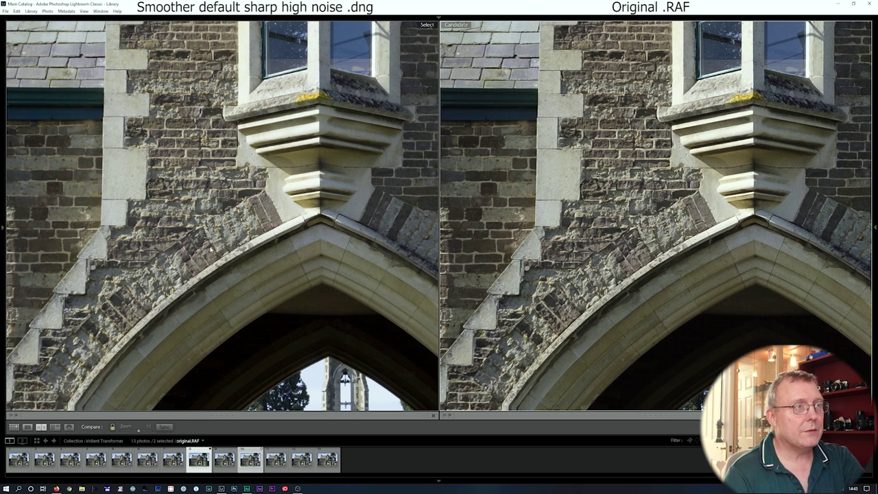
pyautogui.moveTo(641, 284)
pyautogui.mouseDown()
pyautogui.moveTo(623, 121)
pyautogui.moveTo(613, 112)
pyautogui.moveTo(632, 133)
pyautogui.moveTo(647, 293)
pyautogui.mouseUp()
pyautogui.moveTo(572, 114); pyautogui.dragTo(578, 258)
pyautogui.moveTo(576, 215); pyautogui.dragTo(583, 246)
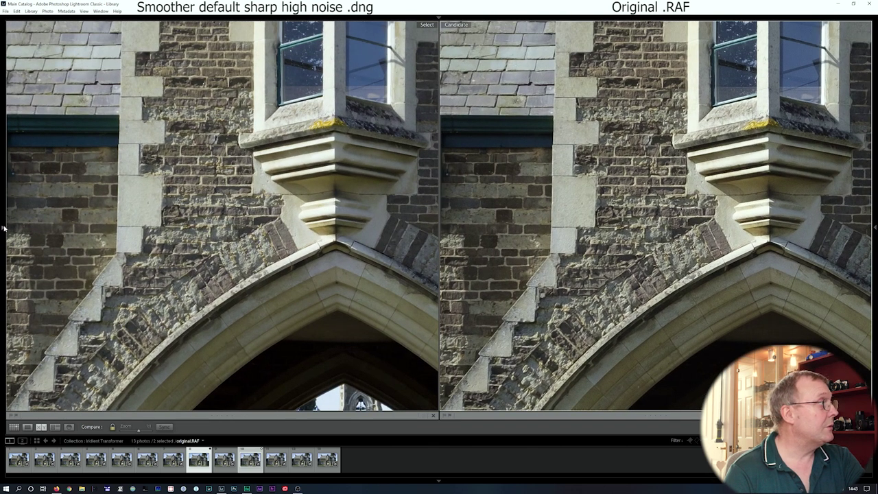
pyautogui.moveTo(2, 231)
pyautogui.click(88, 26)
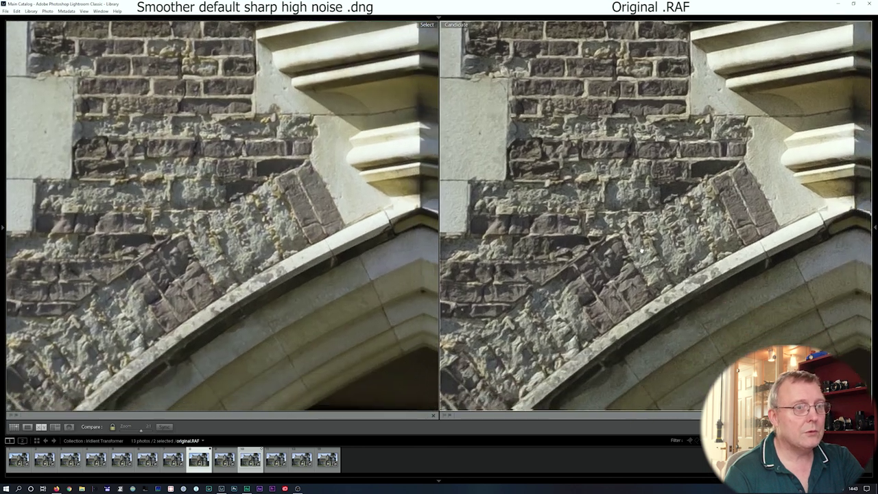
pyautogui.moveTo(642, 250); pyautogui.dragTo(644, 294)
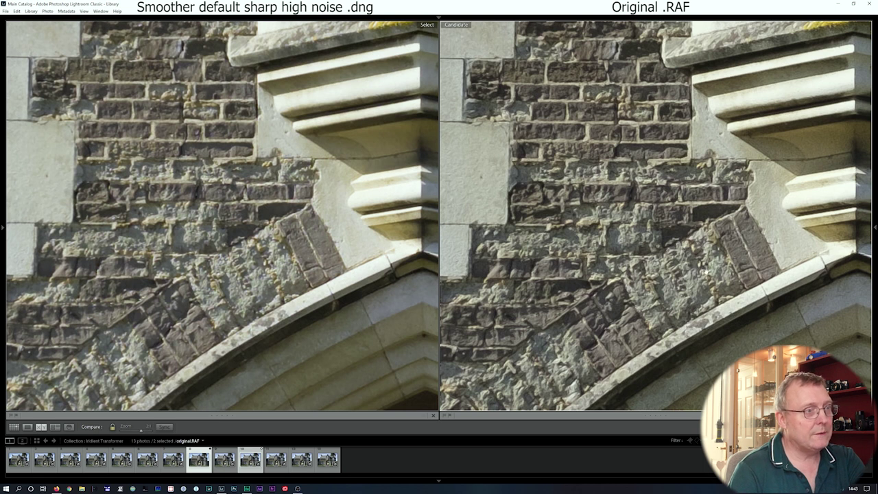
# - Compare the arch stonework, dark passage, bell tower, chapel and yew bush in both versions
pyautogui.moveTo(643, 245); pyautogui.dragTo(596, 348)
pyautogui.moveTo(676, 336); pyautogui.dragTo(622, 222)
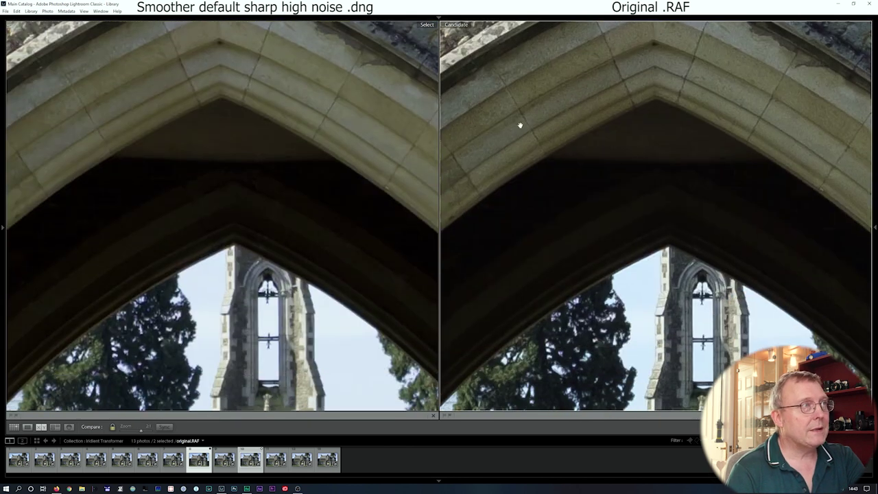
pyautogui.moveTo(556, 252); pyautogui.dragTo(600, 43)
pyautogui.moveTo(616, 300); pyautogui.dragTo(642, 147)
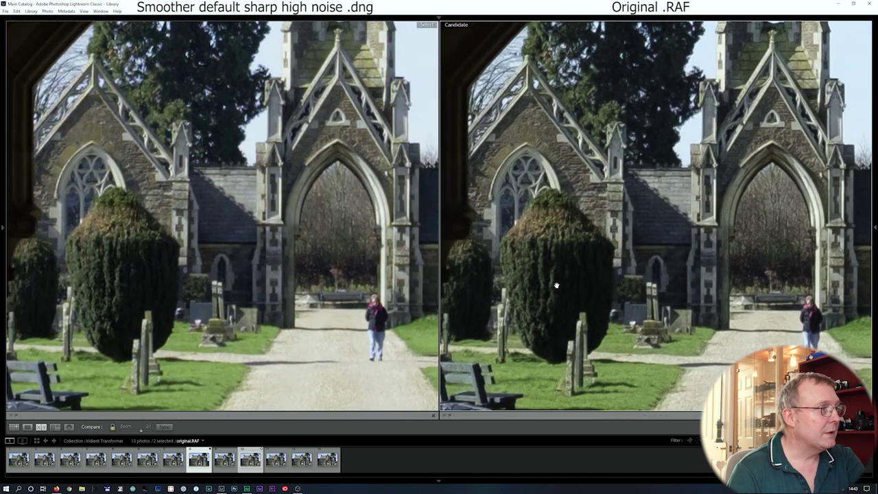
pyautogui.moveTo(589, 283); pyautogui.dragTo(626, 273)
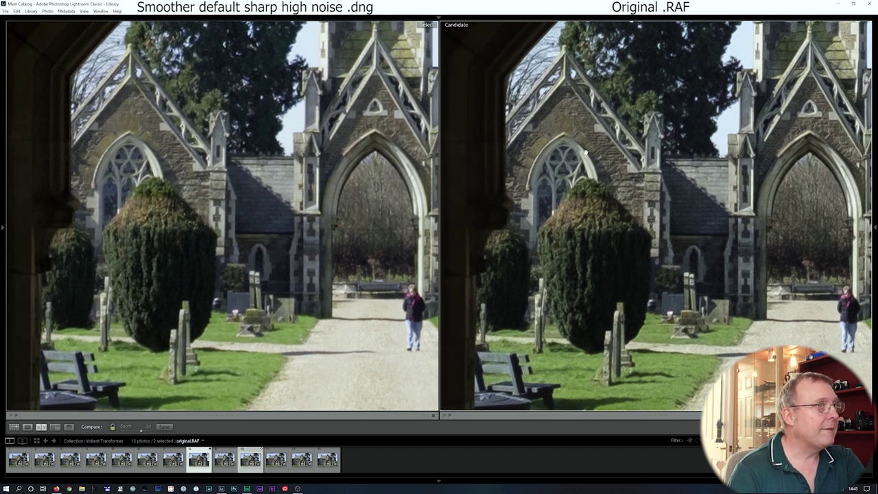
# - Compare the lawn, gravel path and grass beside the gateway in both versions, and return to the thumbnail grid
pyautogui.moveTo(603, 309); pyautogui.dragTo(616, 194)
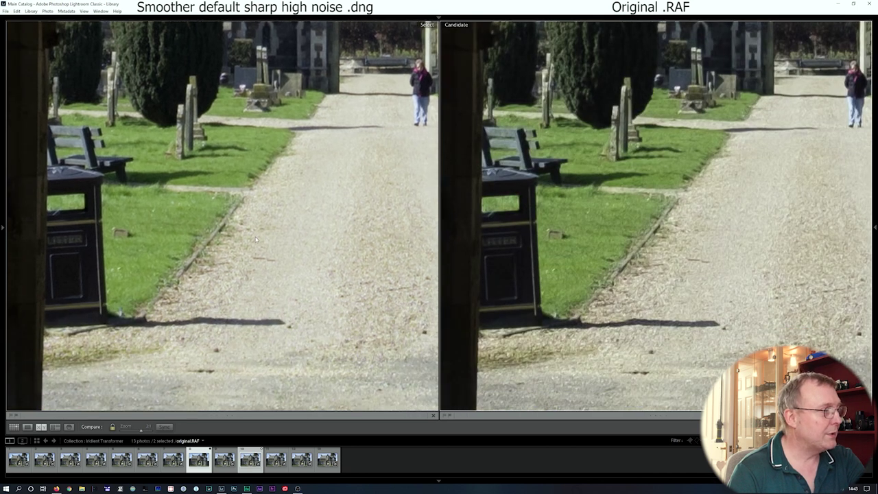
pyautogui.moveTo(689, 299)
pyautogui.mouseDown()
pyautogui.moveTo(594, 254)
pyautogui.moveTo(614, 260)
pyautogui.mouseUp()
pyautogui.moveTo(712, 321); pyautogui.dragTo(608, 193)
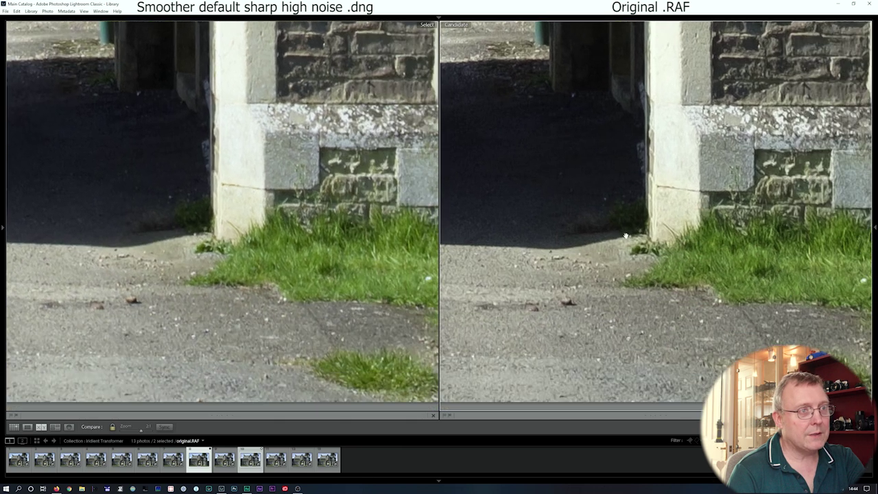
pyautogui.click(575, 213)
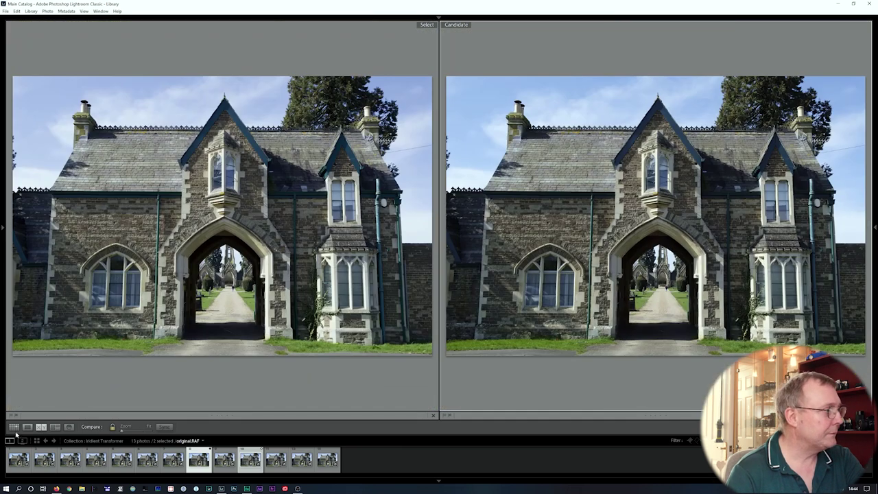
pyautogui.click(13, 427)
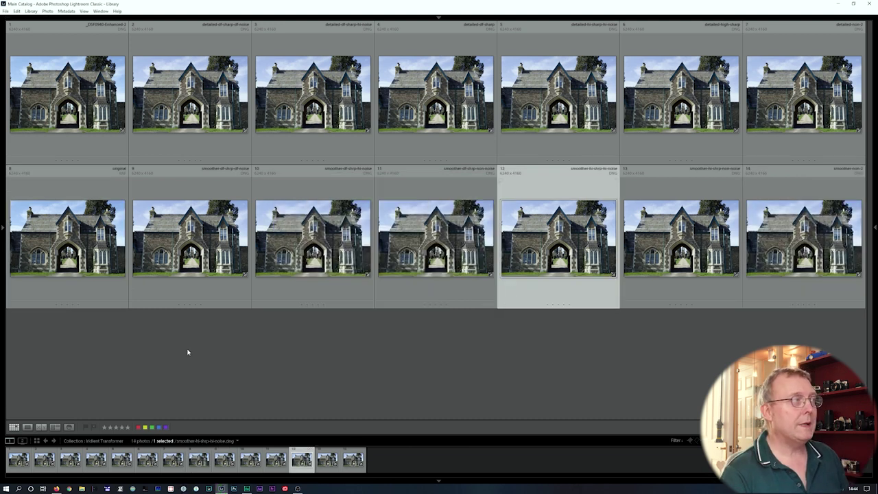
# - Open smoother-hi-shrp-hi-noise.dng and original.RAF side by side, magnified 2:1 on the brickwork above the arch
pyautogui.keyDown('ctrl'); pyautogui.click(76, 293); pyautogui.keyUp('ctrl')
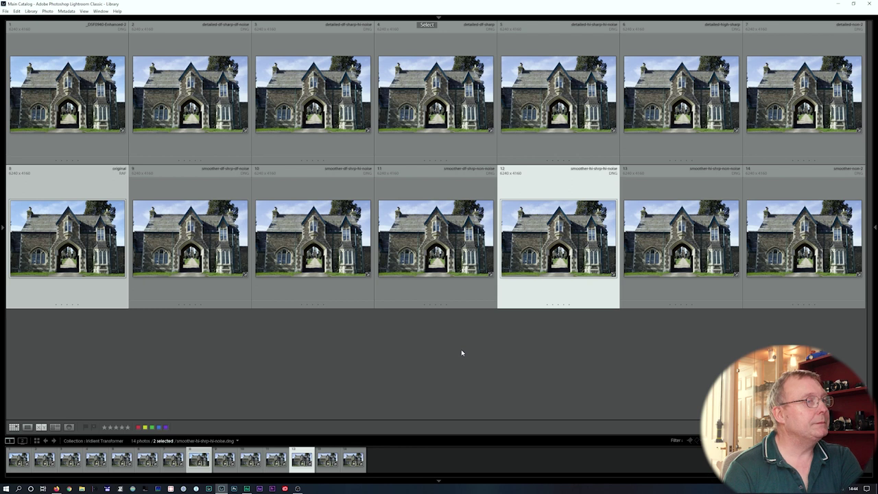
pyautogui.press('c')
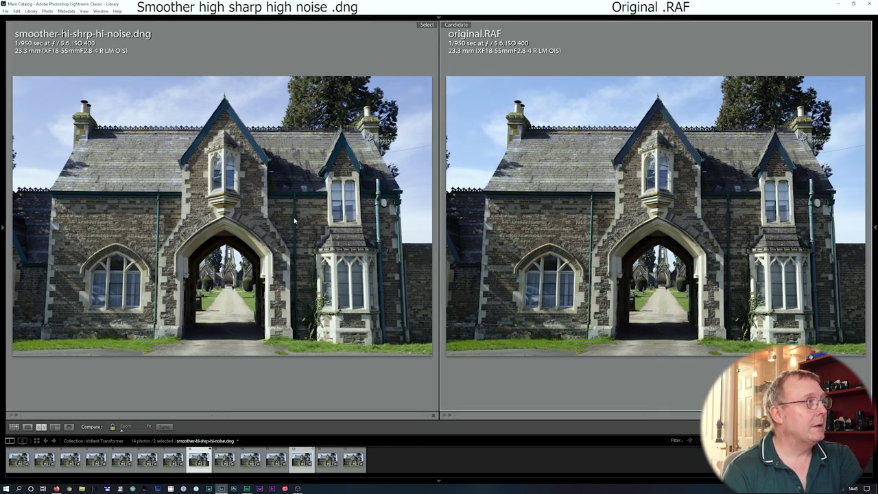
pyautogui.click(613, 220)
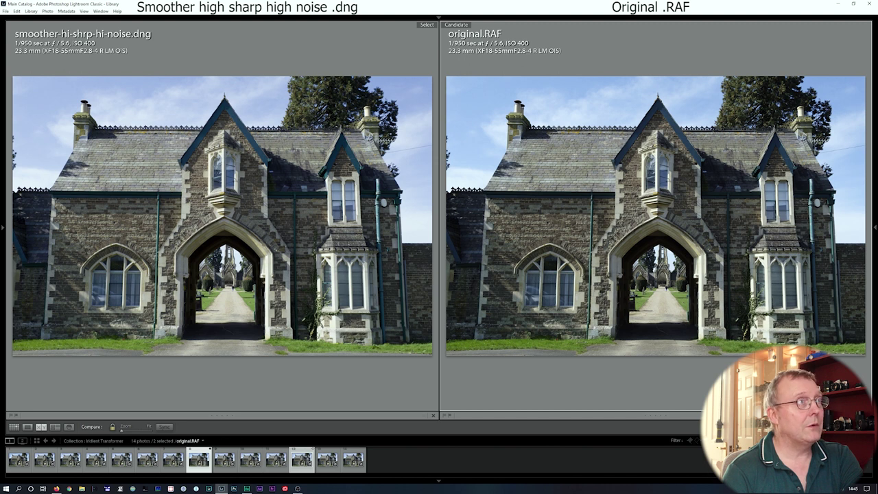
pyautogui.click(637, 221)
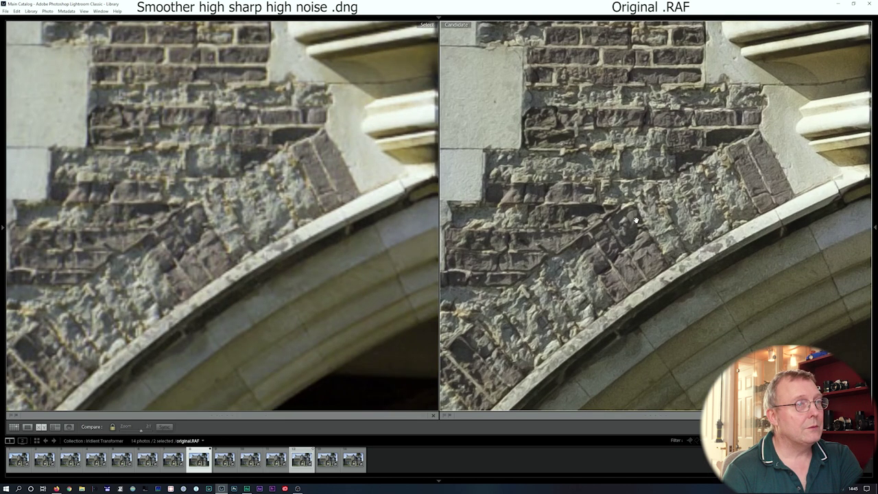
pyautogui.moveTo(685, 225); pyautogui.dragTo(653, 249)
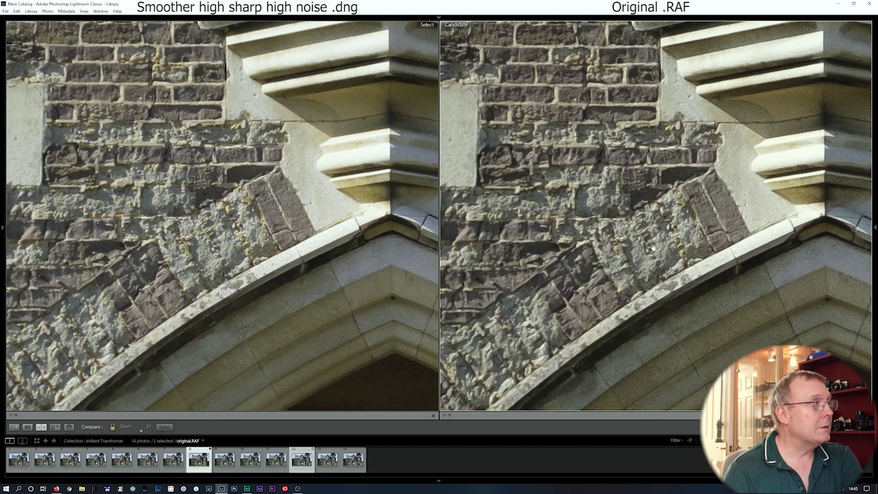
# - Examine the arch mouldings, crumbling brickwork and shaded passage in both the high-sharpening DNG and the original RAF
pyautogui.click(278, 219)
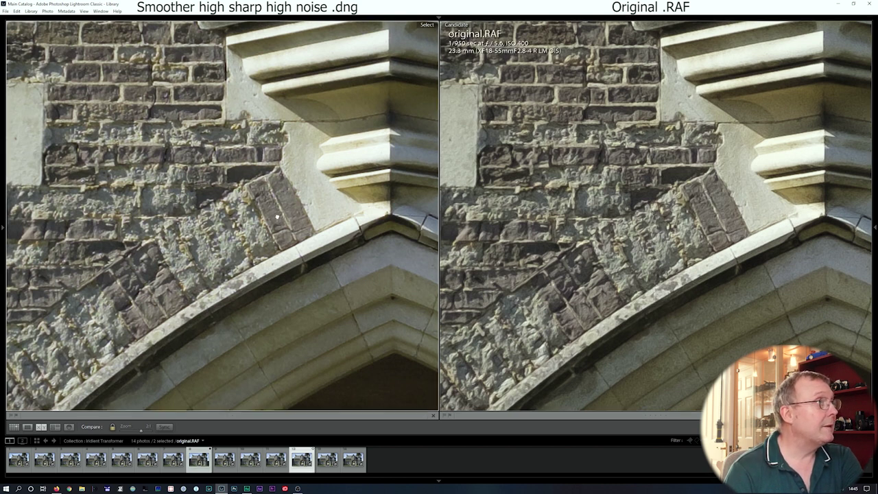
pyautogui.moveTo(284, 225); pyautogui.dragTo(180, 140)
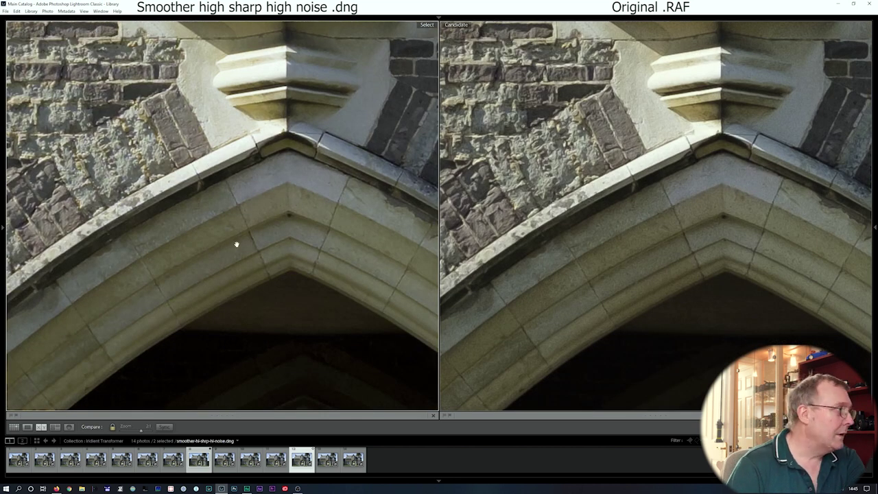
pyautogui.moveTo(174, 113); pyautogui.dragTo(261, 310)
pyautogui.moveTo(278, 221); pyautogui.dragTo(311, 277)
pyautogui.moveTo(251, 338); pyautogui.dragTo(322, 221)
pyautogui.scroll(-10, 310, 317)
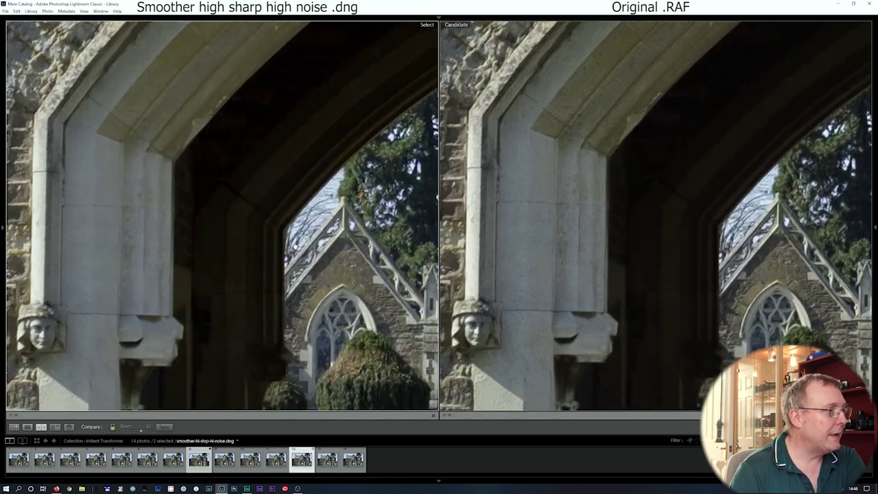
# - Compare the carved head, bench, yew bushes, chapel and tall conifer in both versions
pyautogui.moveTo(300, 273); pyautogui.dragTo(295, 114)
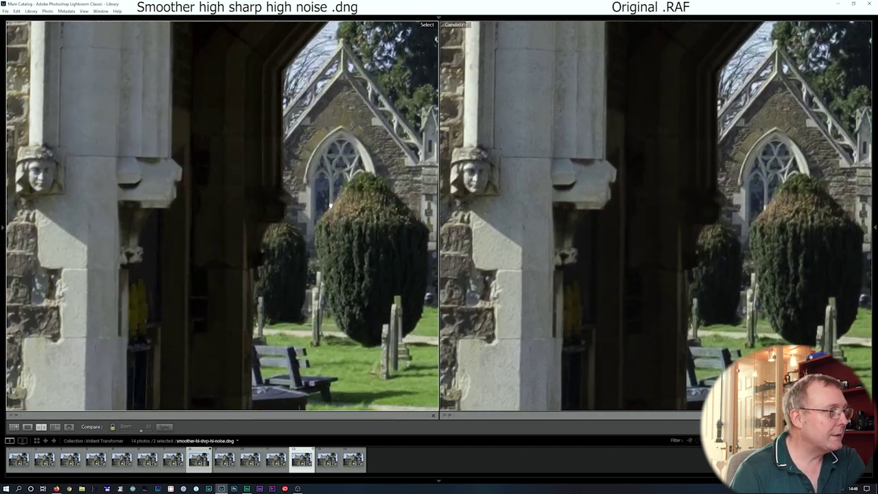
pyautogui.moveTo(334, 200); pyautogui.dragTo(251, 156)
pyautogui.moveTo(426, 137); pyautogui.dragTo(246, 152)
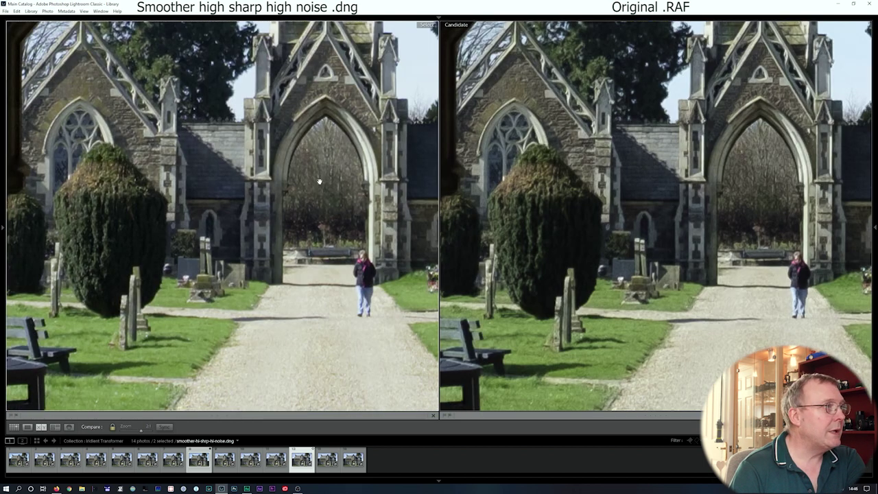
pyautogui.scroll(5, 320, 182)
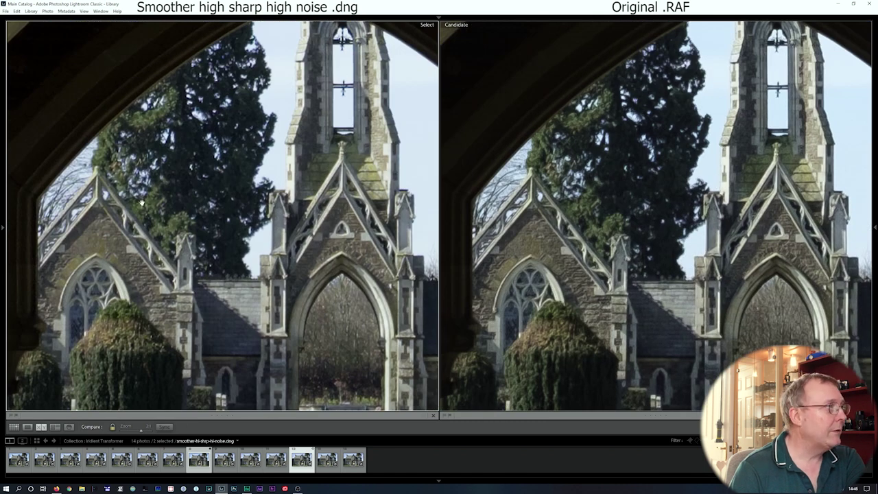
pyautogui.scroll(-2, 329, 318)
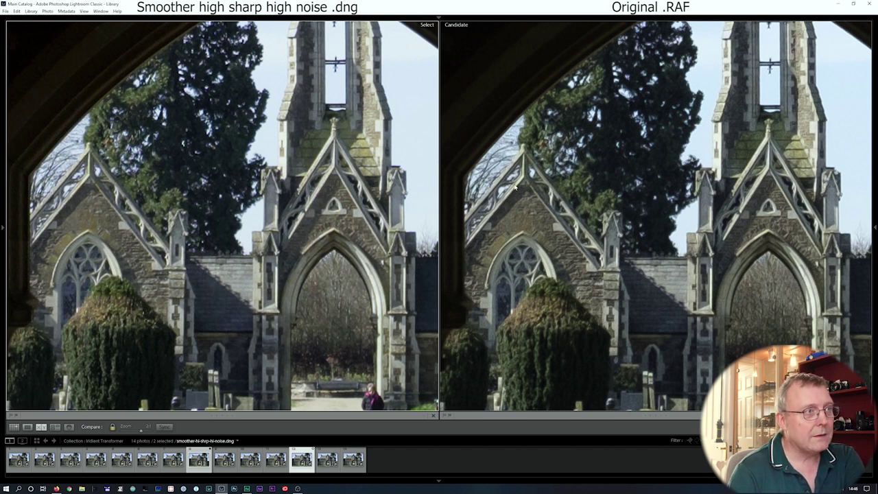
# - Compare the walking figure, gravel path, lawn and foreground grass in both versions, and return to the thumbnail grid
pyautogui.moveTo(295, 311); pyautogui.dragTo(157, 141)
pyautogui.moveTo(312, 291); pyautogui.dragTo(180, 268)
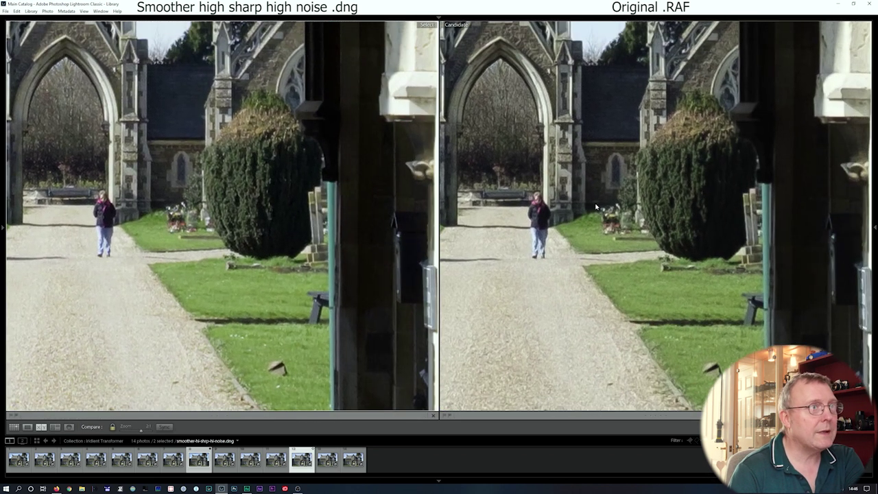
pyautogui.moveTo(289, 405); pyautogui.dragTo(224, 302)
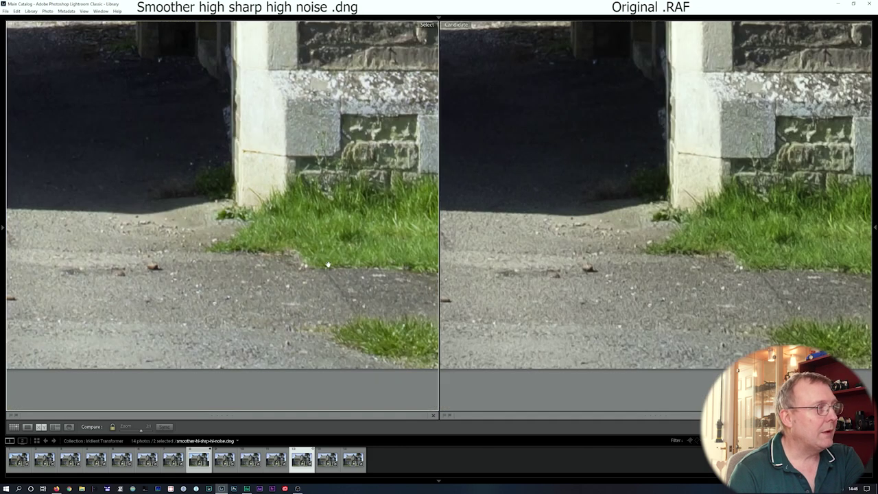
pyautogui.click(328, 264)
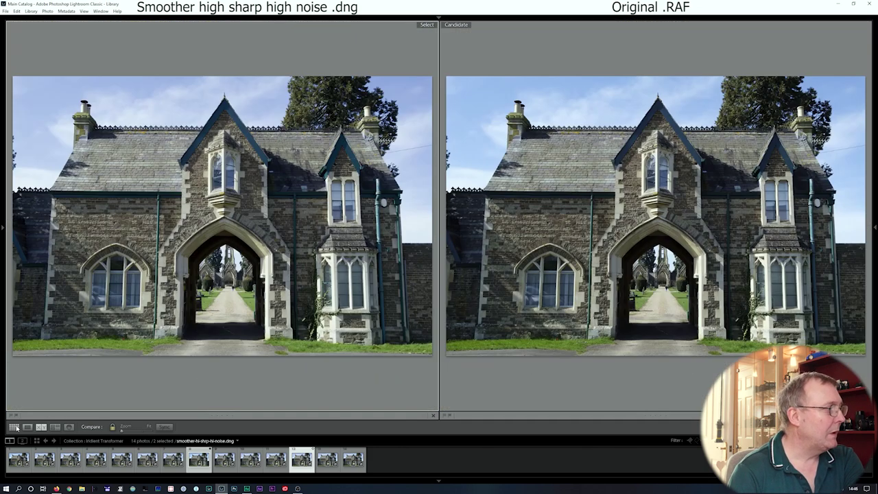
pyautogui.click(14, 427)
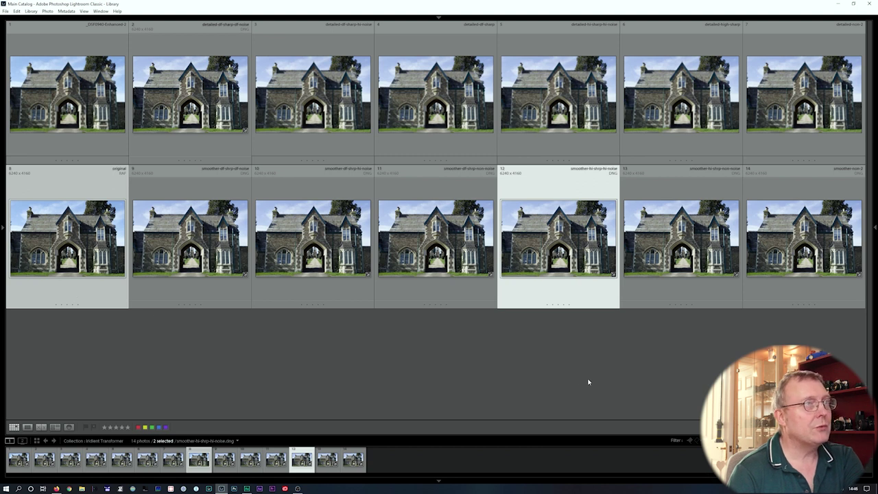
# - Keep only original.RAF selected and send it to the Iridient X-Transformer plug-in
pyautogui.press('/')
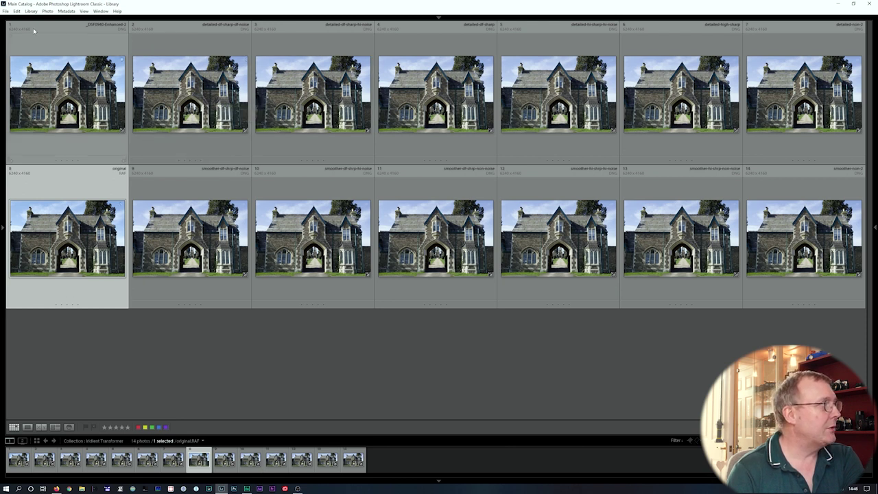
pyautogui.click(6, 11)
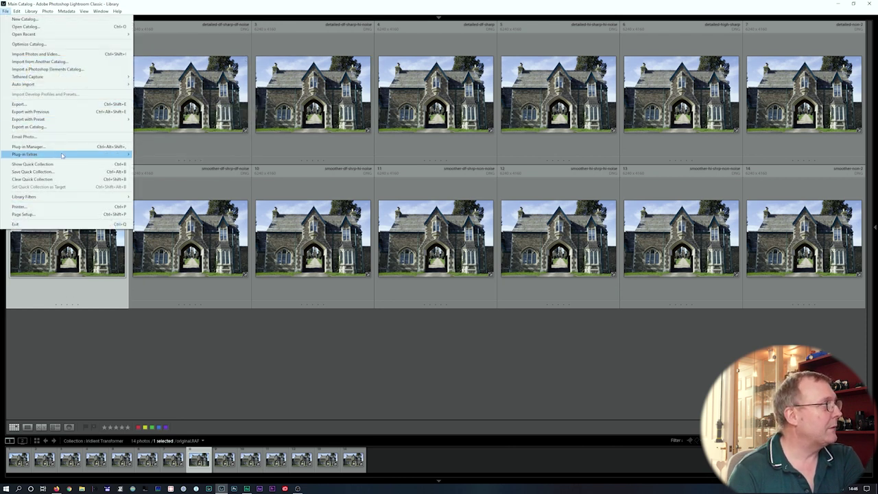
pyautogui.moveTo(61, 155)
pyautogui.click(181, 172)
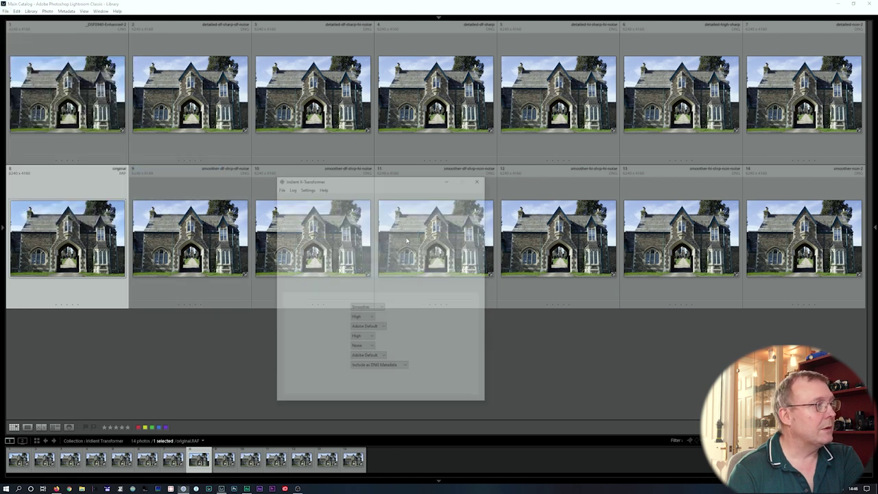
# - Set the RAW process to More Detailed, sharpening to Medium and luminance noise reduction to Medium
pyautogui.click(367, 307)
pyautogui.click(372, 315)
pyautogui.click(363, 318)
pyautogui.click(362, 341)
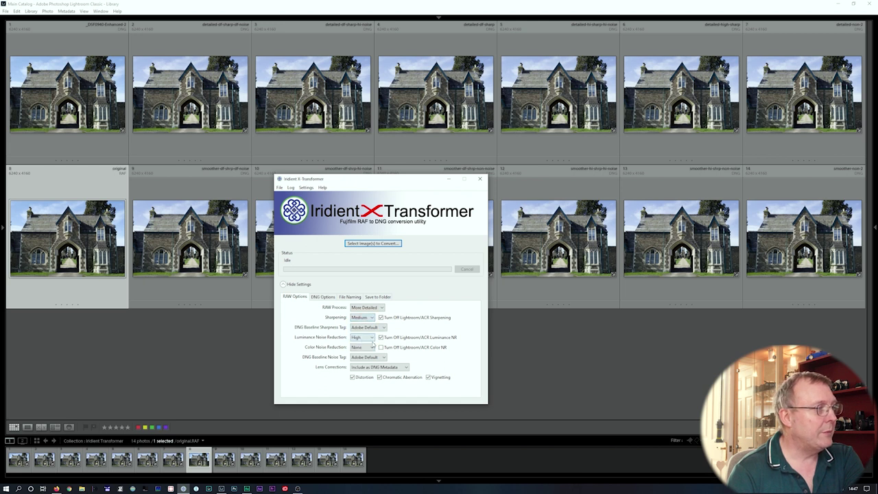
pyautogui.click(372, 339)
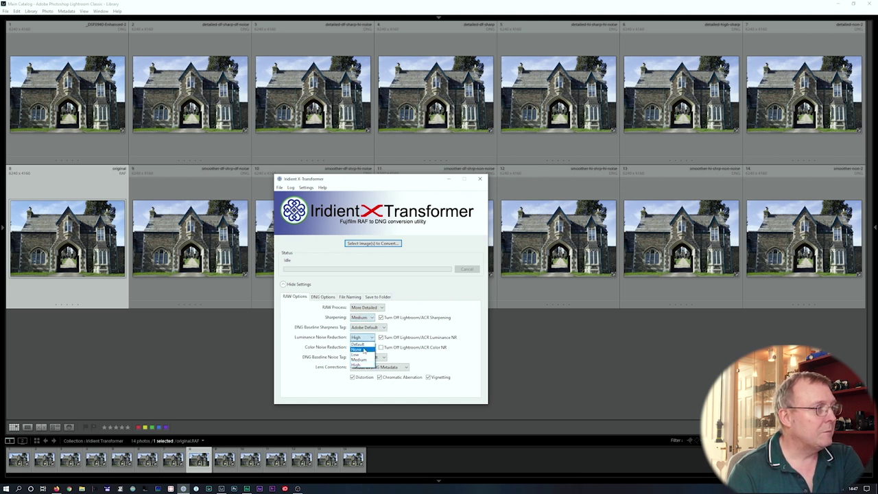
pyautogui.click(365, 361)
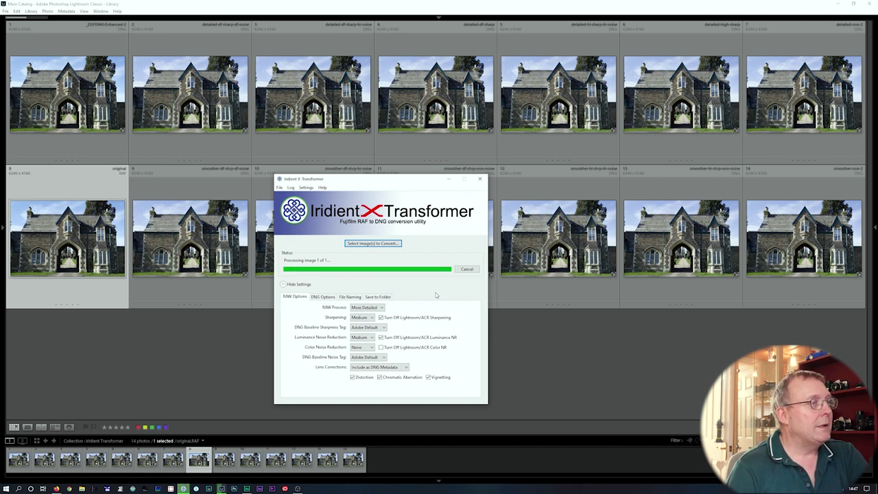
# - Close X-Transformer and open smoother-med-shrp-med-noise.dng and original.RAF side by side for comparison in Lightroom
pyautogui.click(480, 178)
pyautogui.keyDown('ctrl'); pyautogui.click(71, 290); pyautogui.keyUp('ctrl')
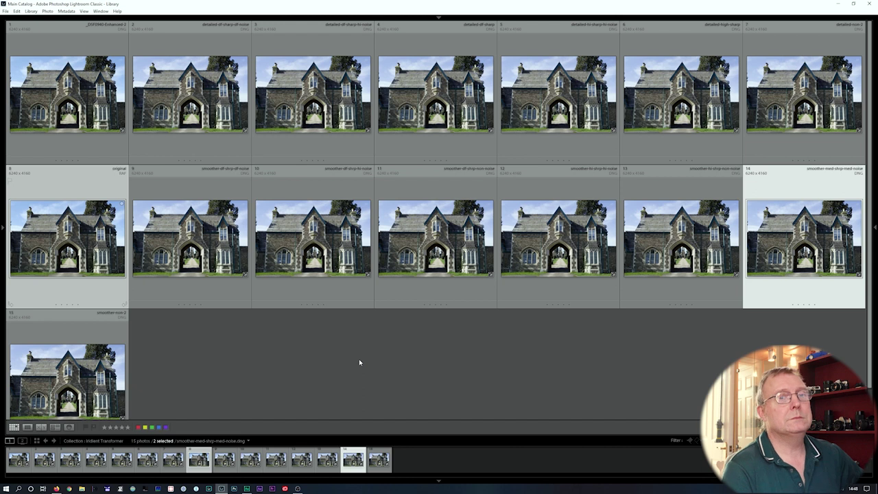
pyautogui.press('c')
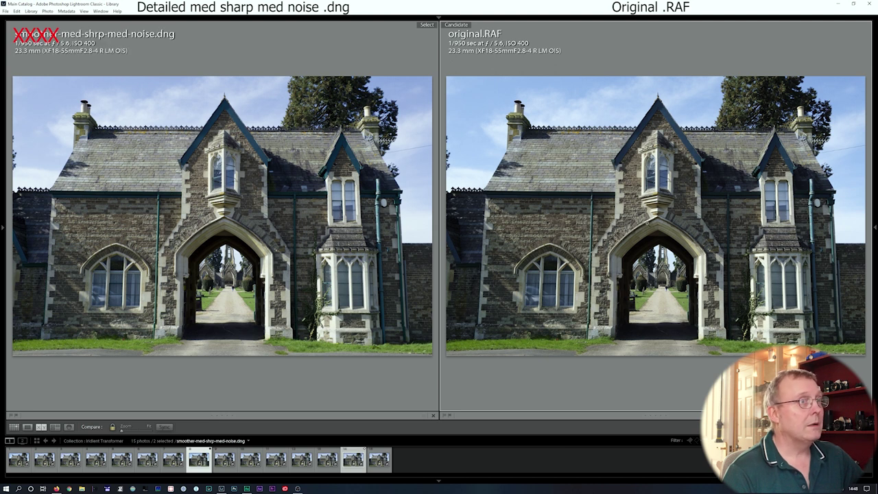
# - Hide the photo info, compare the arch brickwork, chapel, gravel path and foreground grass in both versions, and return to the thumbnail grid
pyautogui.press('i')
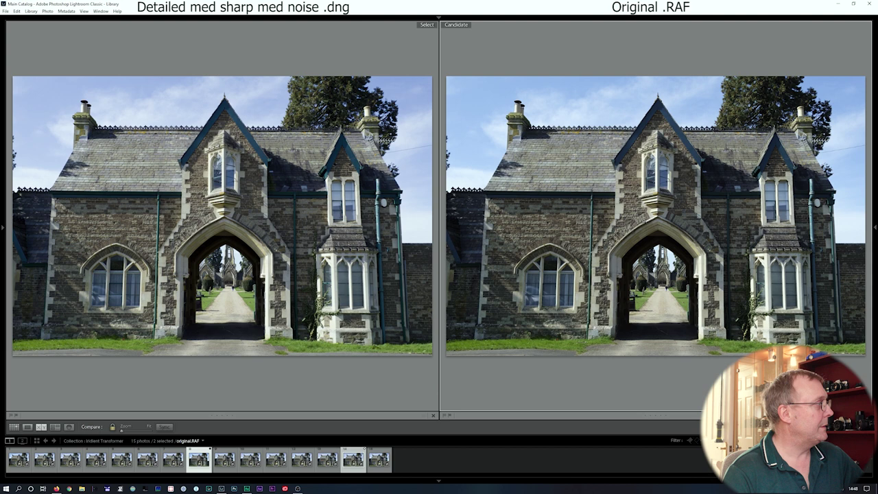
pyautogui.click(707, 234)
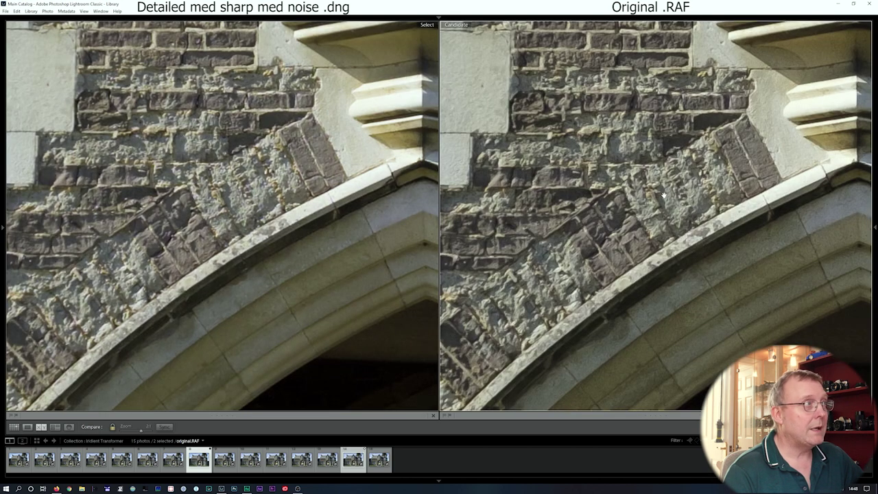
pyautogui.moveTo(713, 190); pyautogui.dragTo(637, 158)
pyautogui.moveTo(626, 389); pyautogui.dragTo(652, 140)
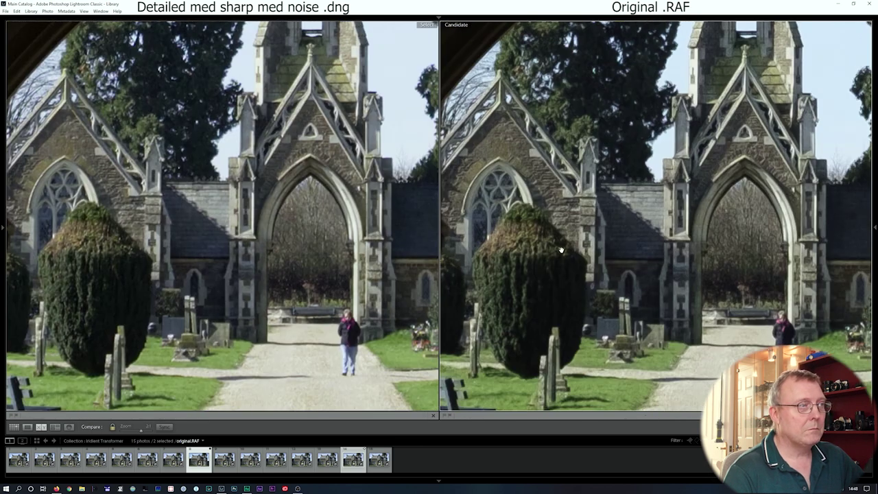
pyautogui.moveTo(656, 404); pyautogui.dragTo(601, 151)
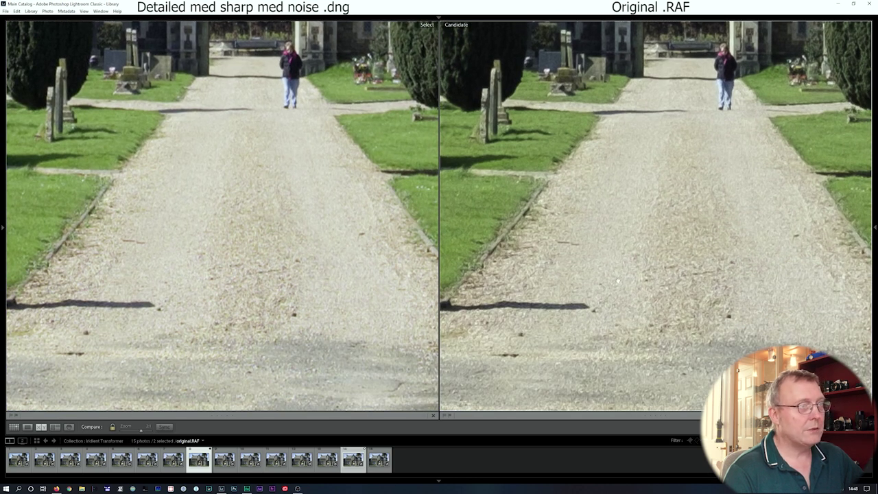
pyautogui.scroll(-10, 618, 280)
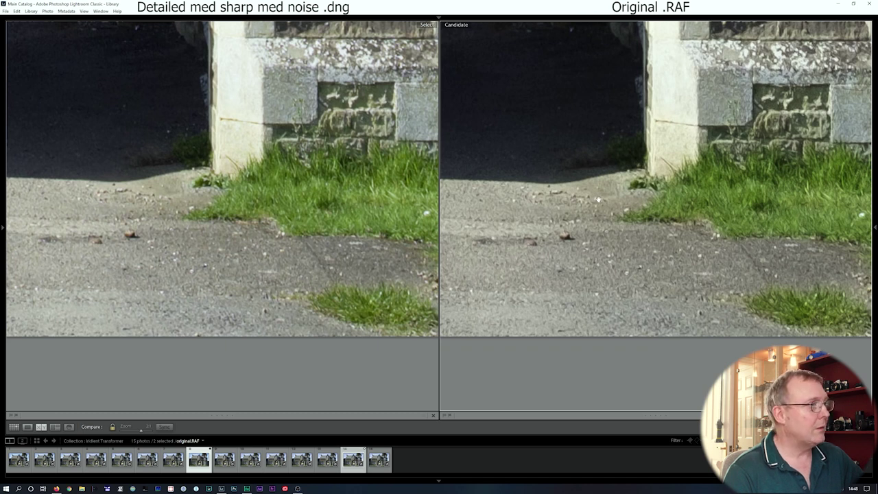
pyautogui.press('g')
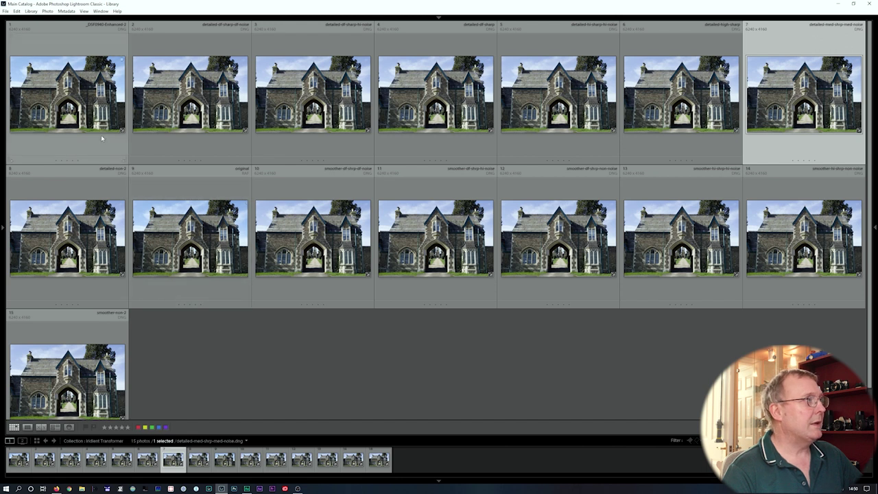
# - Select detailed-med-shrp-med-noise.dng and _DSF0940-Enhanced-2.dng and open them side by side for comparison
pyautogui.moveTo(332, 119)
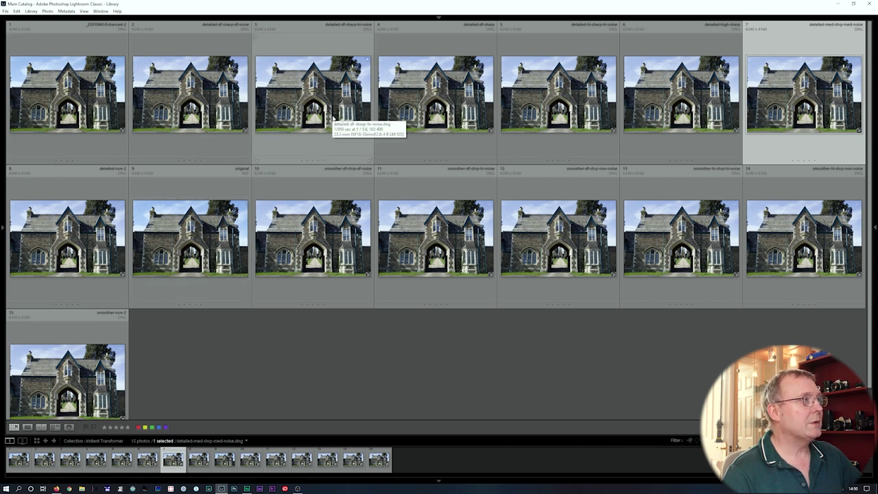
pyautogui.click(93, 289)
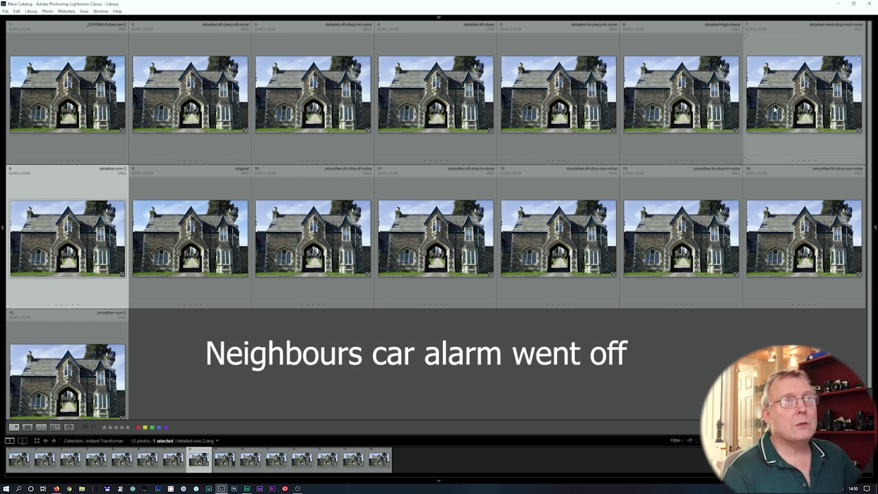
pyautogui.click(785, 142)
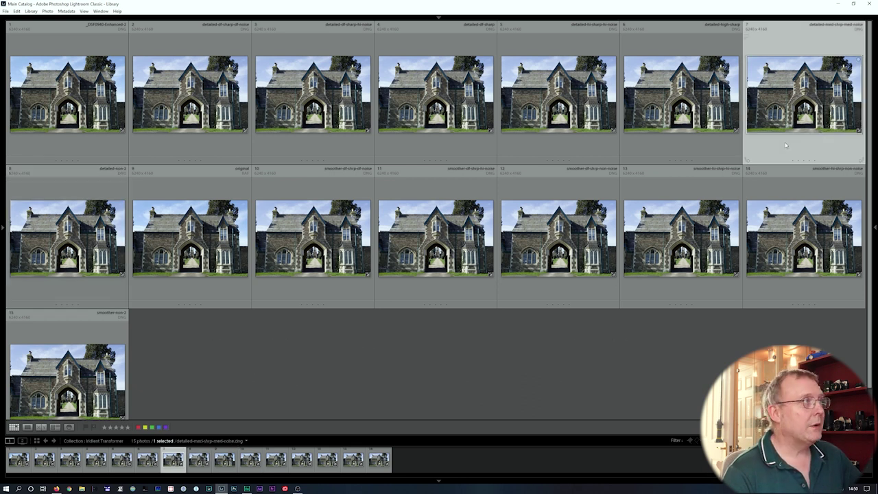
pyautogui.keyDown('ctrl'); pyautogui.click(64, 144); pyautogui.keyUp('ctrl')
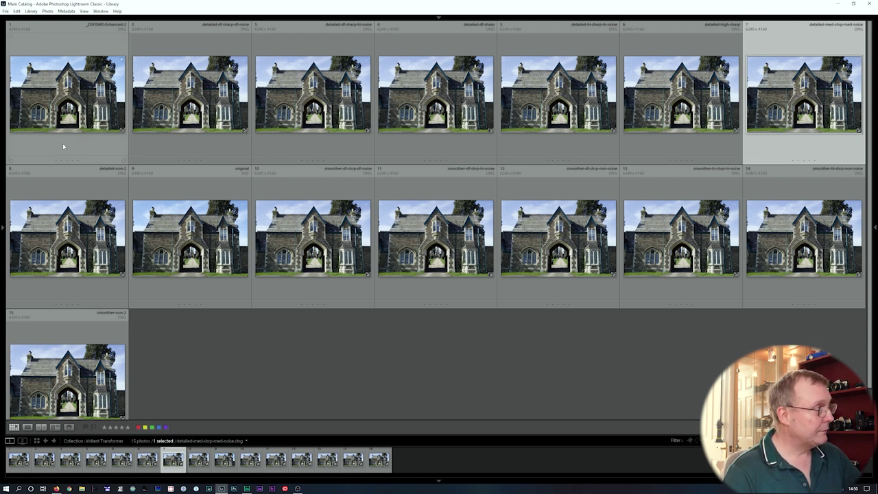
pyautogui.press('c')
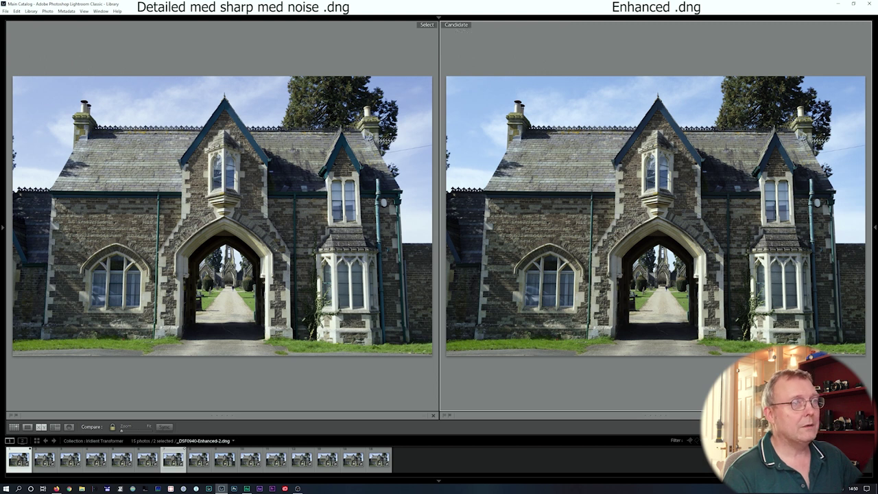
# - Compare the arch brickwork, churchyard, chapel, walking figure and foreground grass up close in the detailed and enhanced versions
pyautogui.click(638, 221)
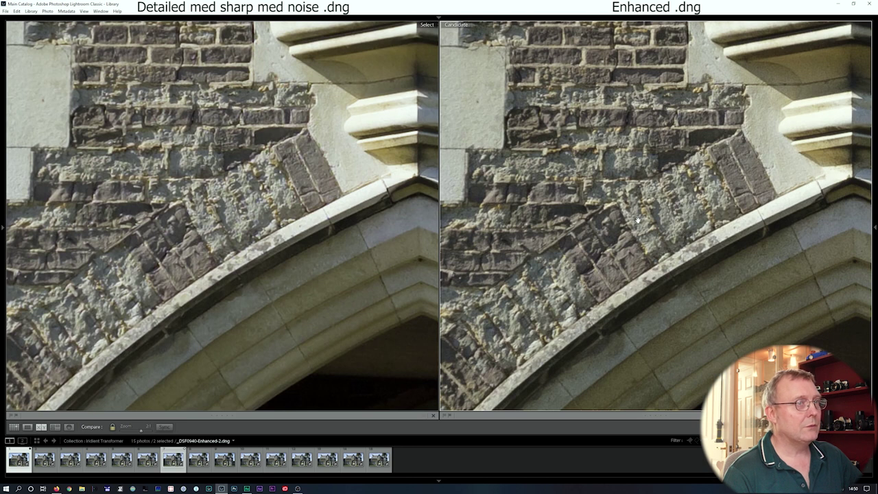
pyautogui.moveTo(688, 233); pyautogui.dragTo(677, 269)
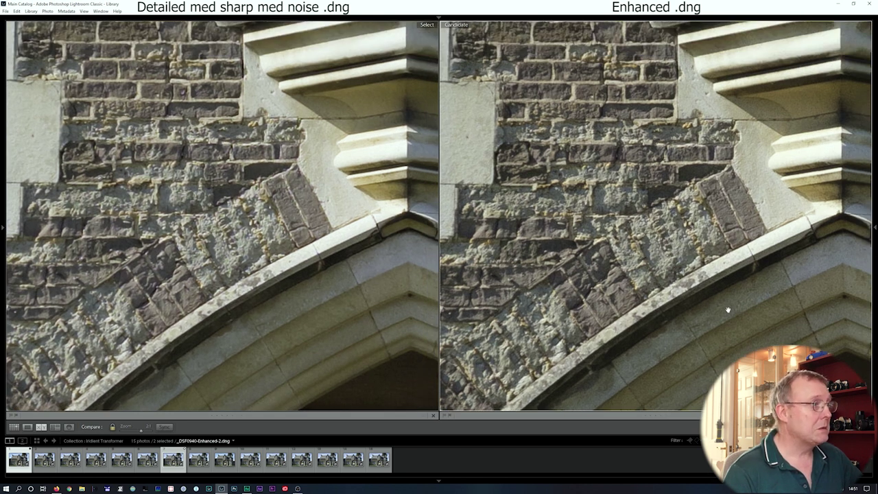
pyautogui.moveTo(625, 264); pyautogui.dragTo(642, 98)
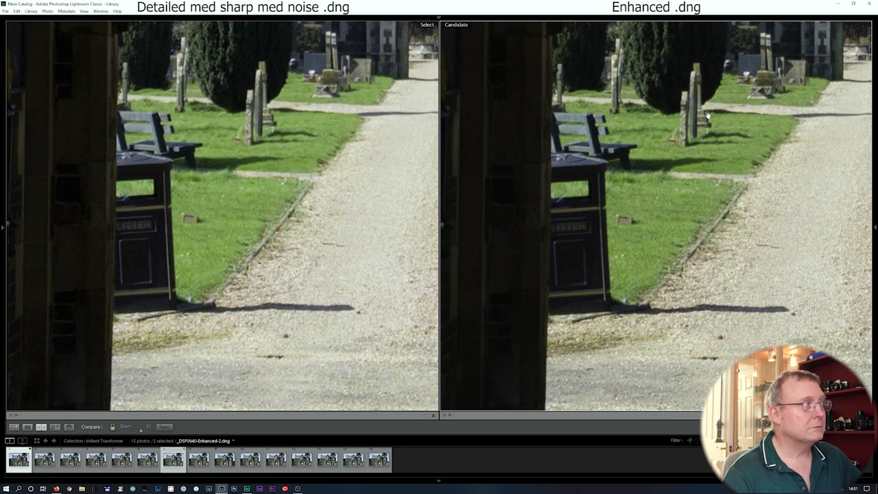
pyautogui.moveTo(708, 117); pyautogui.dragTo(705, 221)
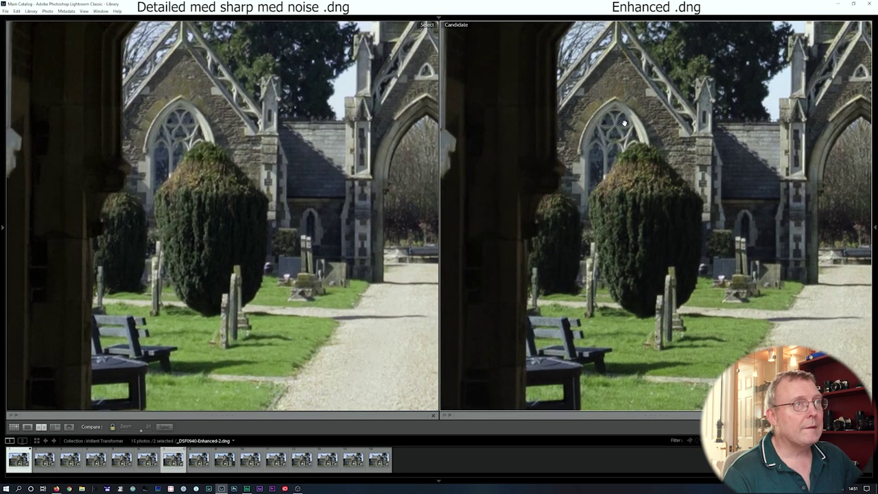
pyautogui.moveTo(735, 180); pyautogui.dragTo(618, 177)
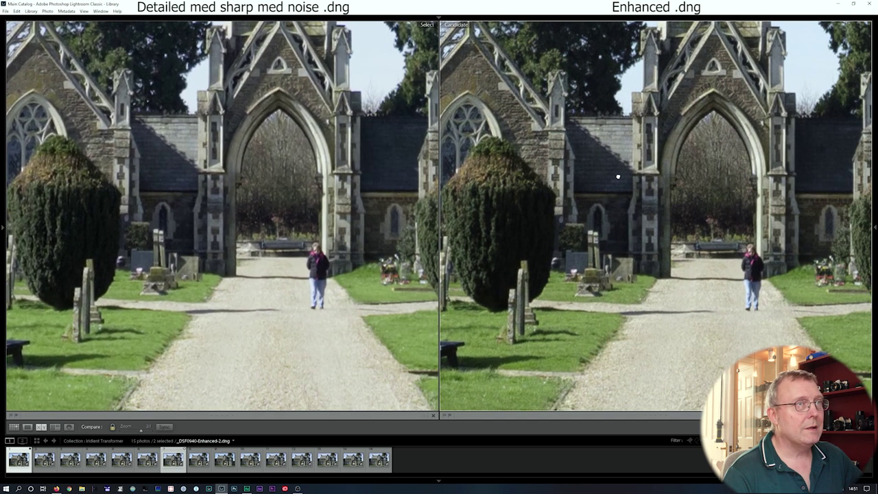
pyautogui.moveTo(746, 199); pyautogui.dragTo(602, 257)
pyautogui.moveTo(724, 278); pyautogui.dragTo(611, 137)
pyautogui.moveTo(690, 301); pyautogui.dragTo(607, 122)
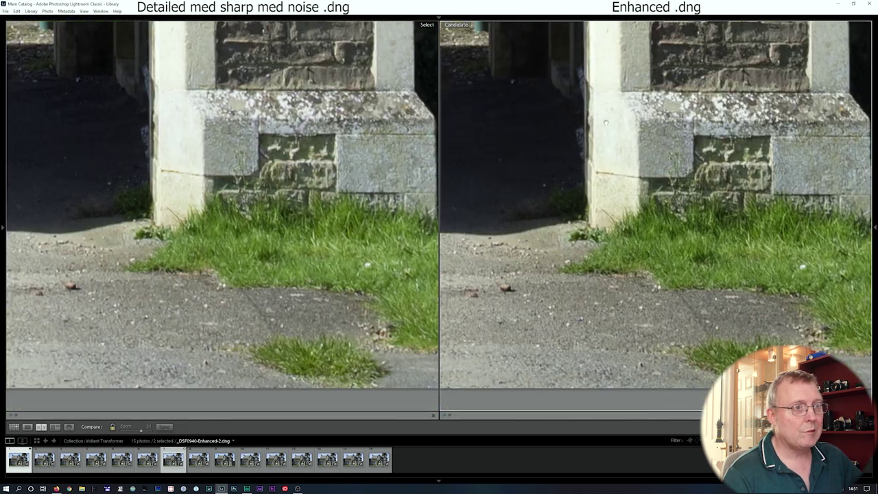
# - Compare the carved stonework beneath the central upper window in both versions, and return to the thumbnail grid
pyautogui.moveTo(567, 157); pyautogui.dragTo(676, 355)
pyautogui.moveTo(679, 206); pyautogui.dragTo(663, 385)
pyautogui.moveTo(662, 233); pyautogui.dragTo(697, 383)
pyautogui.moveTo(602, 214); pyautogui.dragTo(717, 320)
pyautogui.moveTo(591, 186); pyautogui.dragTo(733, 304)
pyautogui.moveTo(619, 222); pyautogui.dragTo(700, 318)
pyautogui.moveTo(555, 225); pyautogui.dragTo(689, 318)
pyautogui.moveTo(785, 285); pyautogui.dragTo(684, 245)
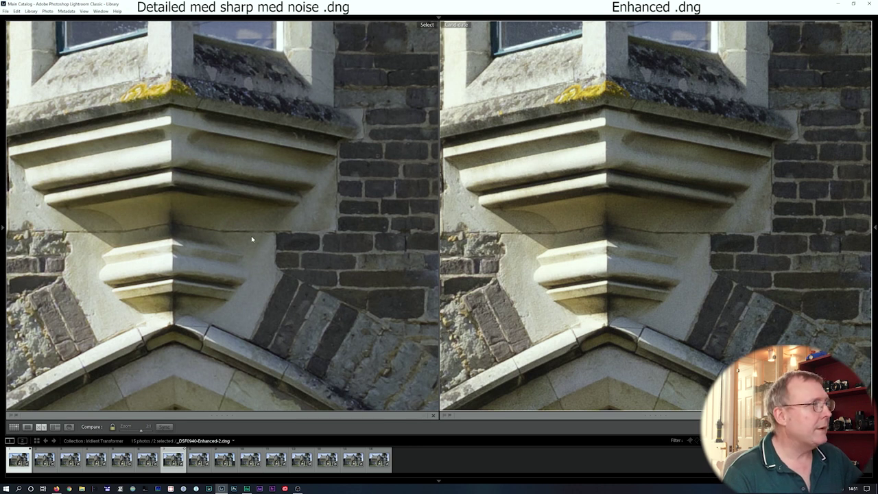
pyautogui.moveTo(553, 219); pyautogui.dragTo(618, 302)
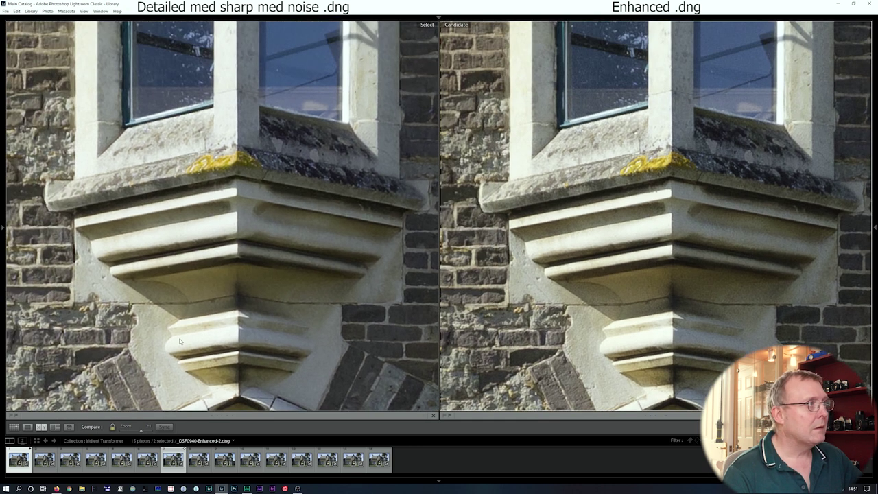
pyautogui.click(14, 427)
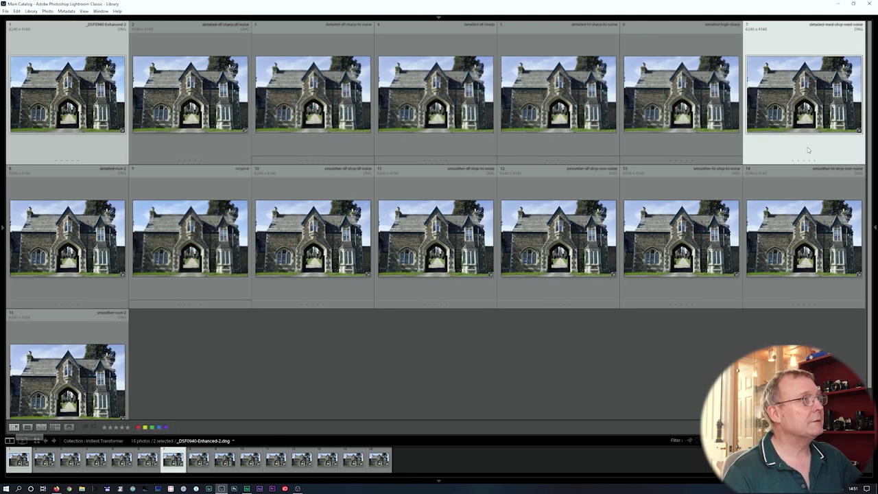
# - Open only detailed-med-shrp-med-noise.dng in the Develop module and show the whole photo
pyautogui.click(808, 148)
pyautogui.moveTo(726, 32)
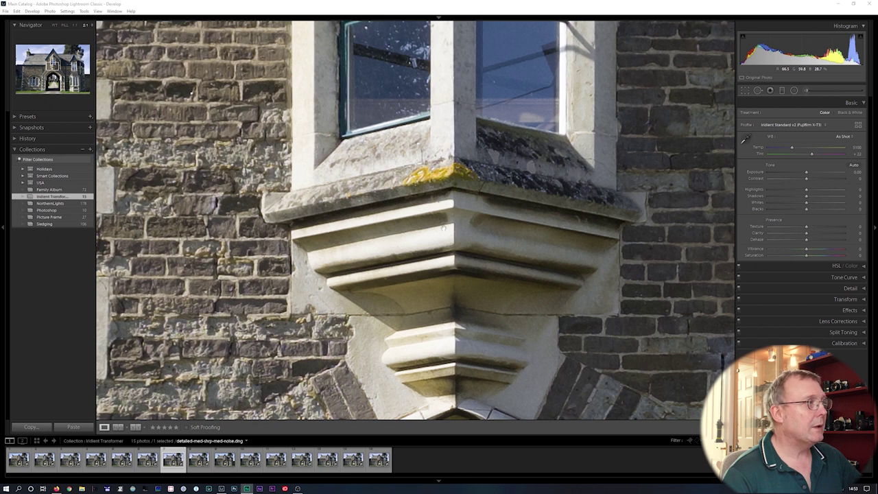
pyautogui.moveTo(425, 179); pyautogui.dragTo(444, 228)
pyautogui.click(519, 262)
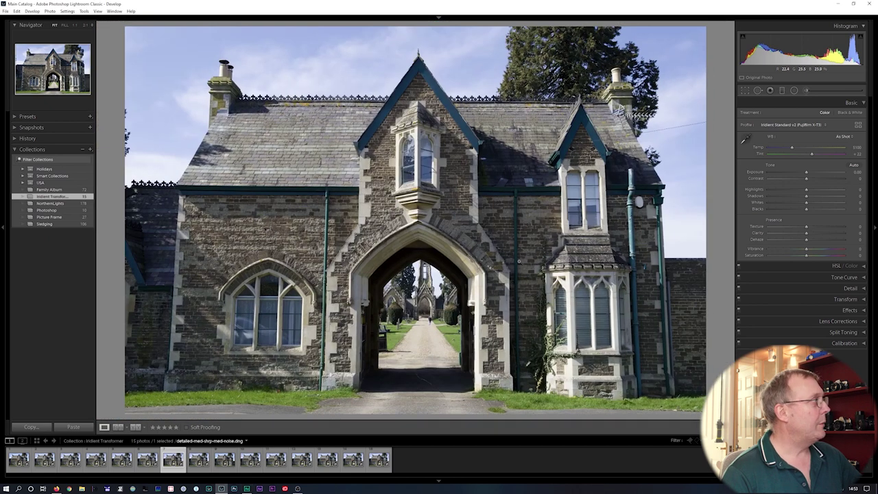
# - Set the sharpening amount to 10 and the texture to +14 for the photo, judging the arch stonework at 1:1
pyautogui.click(851, 289)
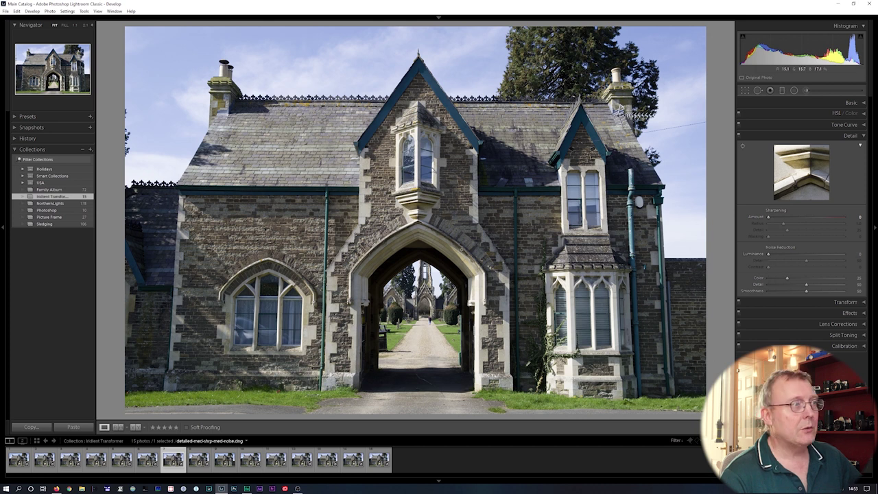
pyautogui.click(401, 222)
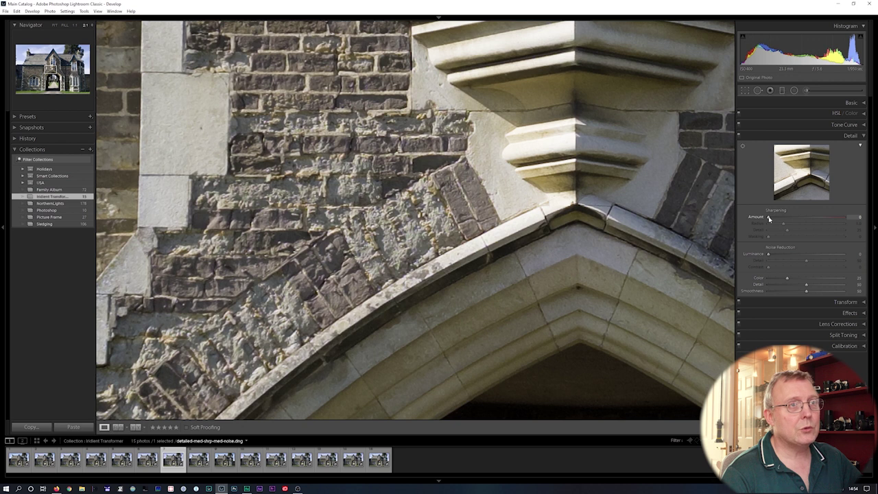
pyautogui.moveTo(770, 218); pyautogui.dragTo(774, 219)
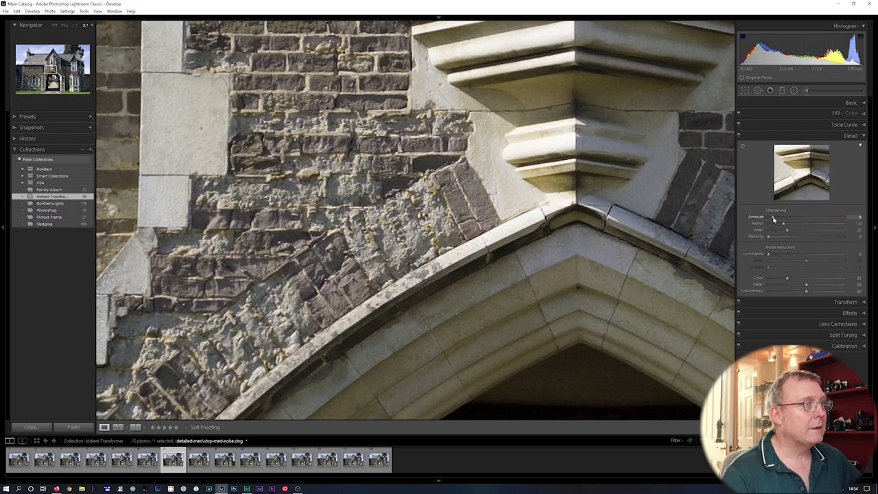
pyautogui.click(74, 25)
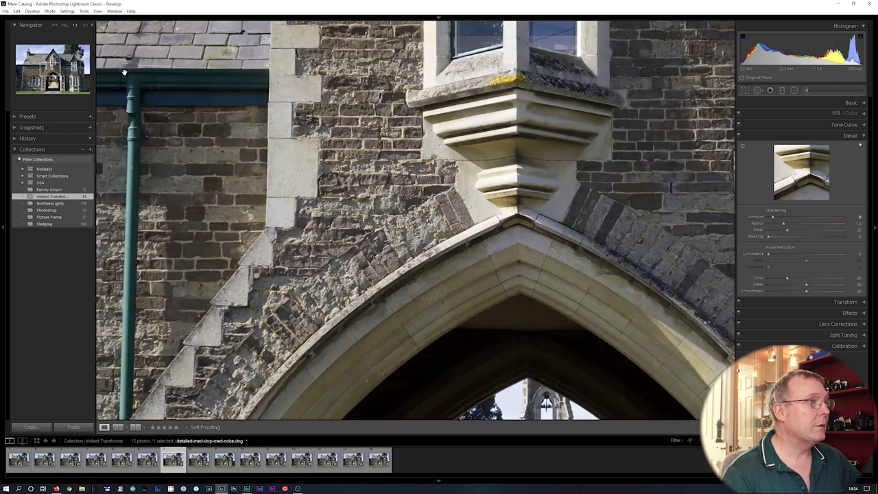
pyautogui.moveTo(774, 217); pyautogui.dragTo(781, 216)
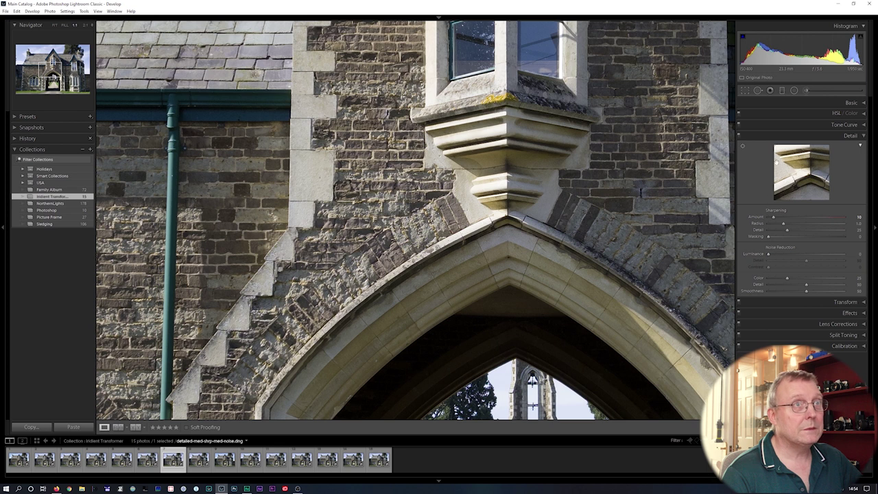
pyautogui.click(809, 103)
pyautogui.moveTo(806, 228); pyautogui.dragTo(811, 229)
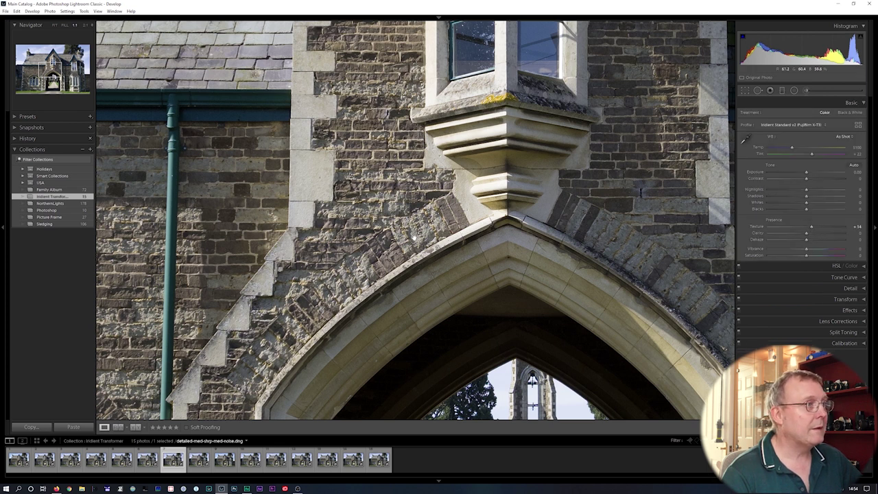